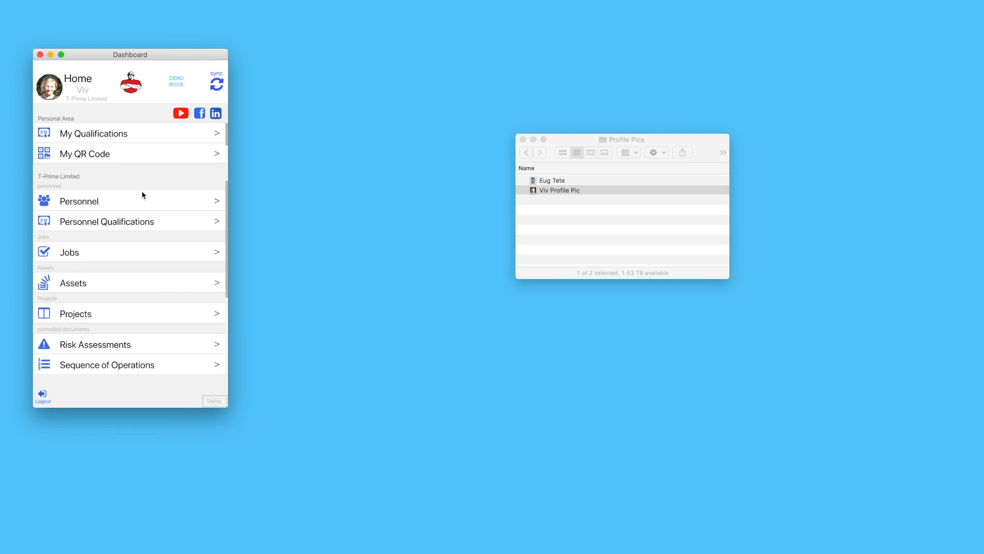
# Start a new personnel record with the person's first name and surname, assigned to HQ premises
pyautogui.click(107, 201)
pyautogui.moveTo(185, 56); pyautogui.dragTo(375, 57)
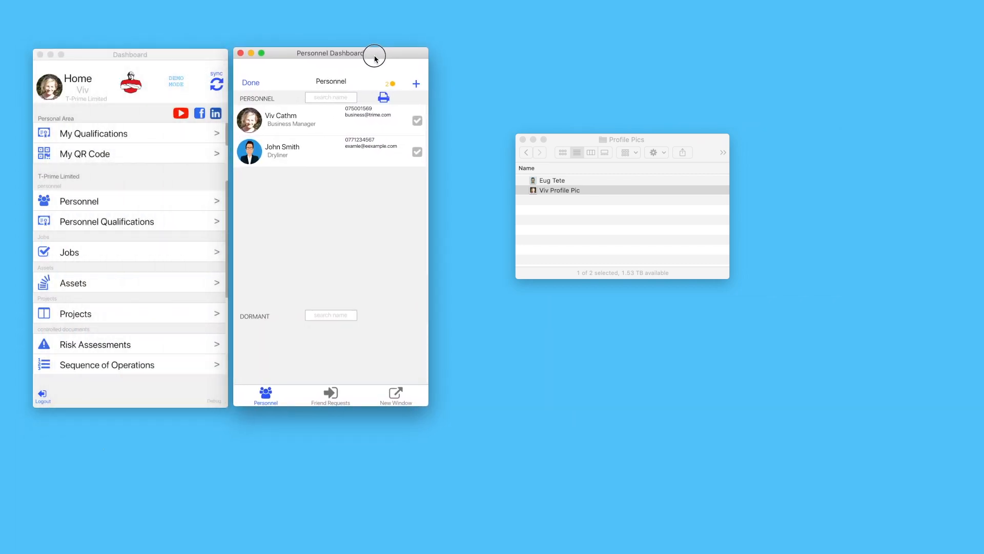
pyautogui.click(415, 85)
pyautogui.click(309, 108)
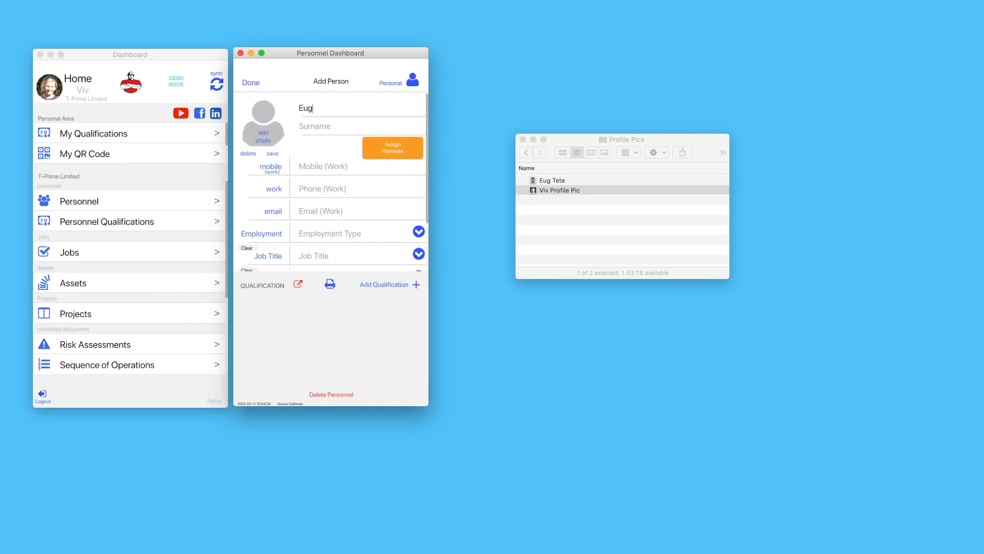
pyautogui.press('Tab')
pyautogui.click(369, 155)
pyautogui.click(370, 129)
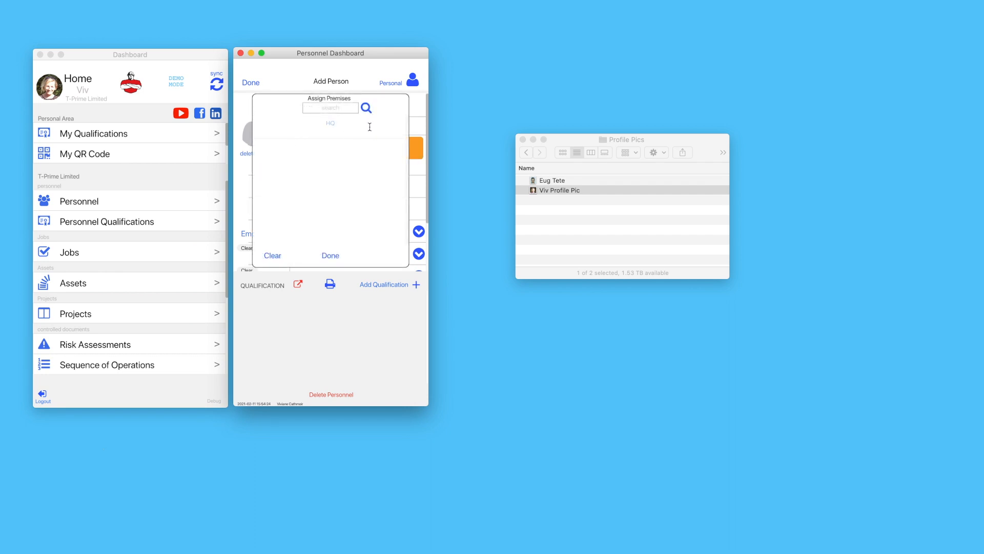
# Fill in the person's work mobile number, work phone number and work email address
pyautogui.click(322, 169)
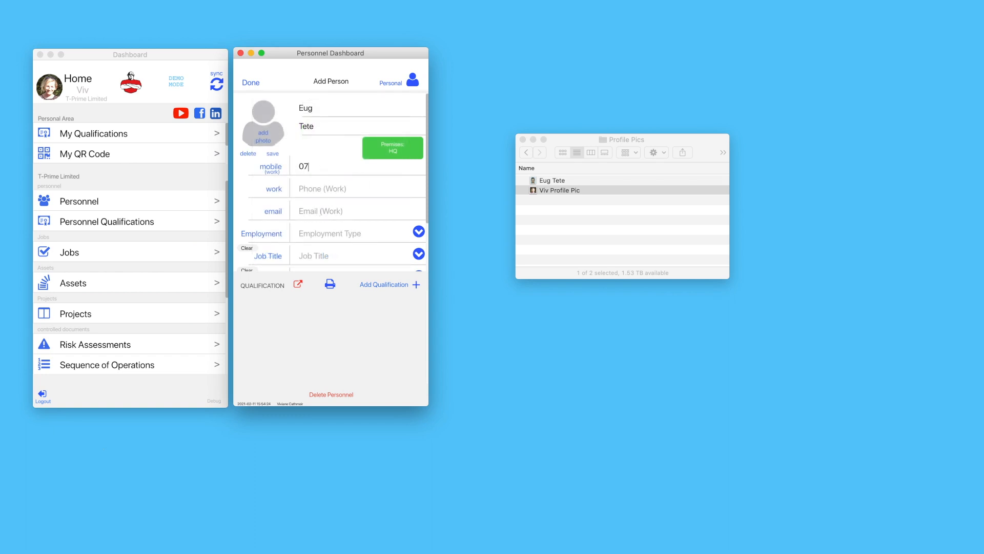
pyautogui.click(318, 188)
pyautogui.write('0123654789')
pyautogui.click(316, 210)
pyautogui.write('eug@example.com')
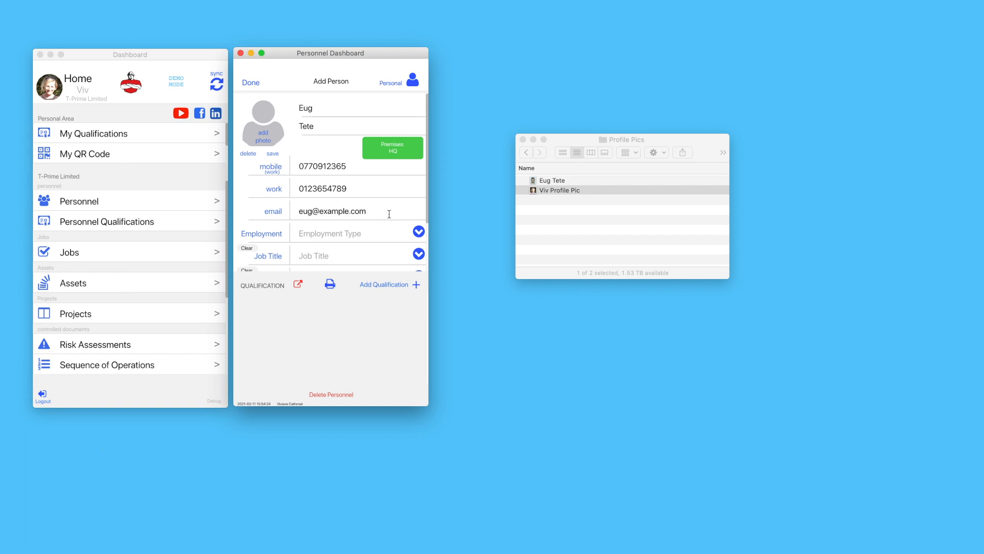
pyautogui.click(418, 232)
# Set the person's employment to Full Time and job title to Dryliner
pyautogui.click(368, 258)
pyautogui.scroll(-3, 285, 215)
pyautogui.click(418, 191)
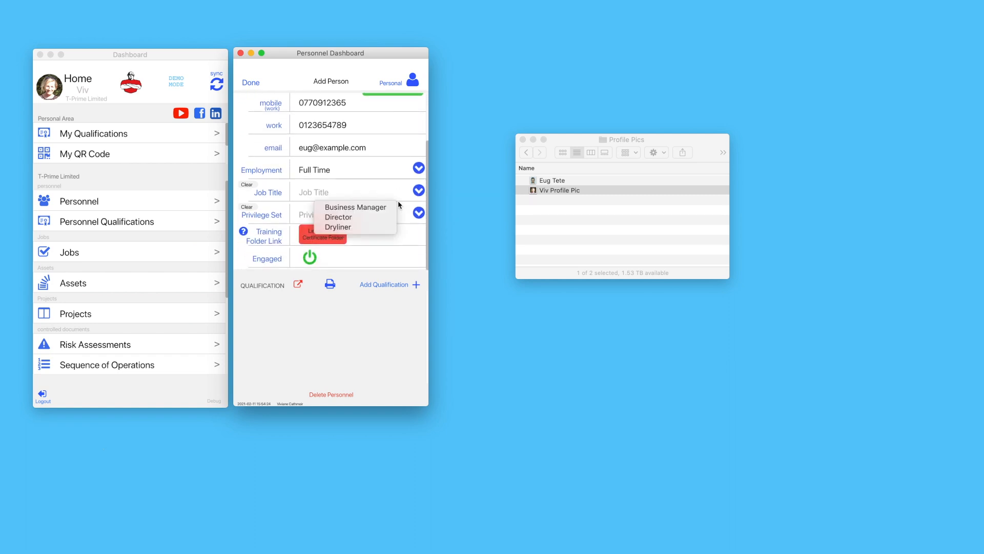
pyautogui.click(376, 226)
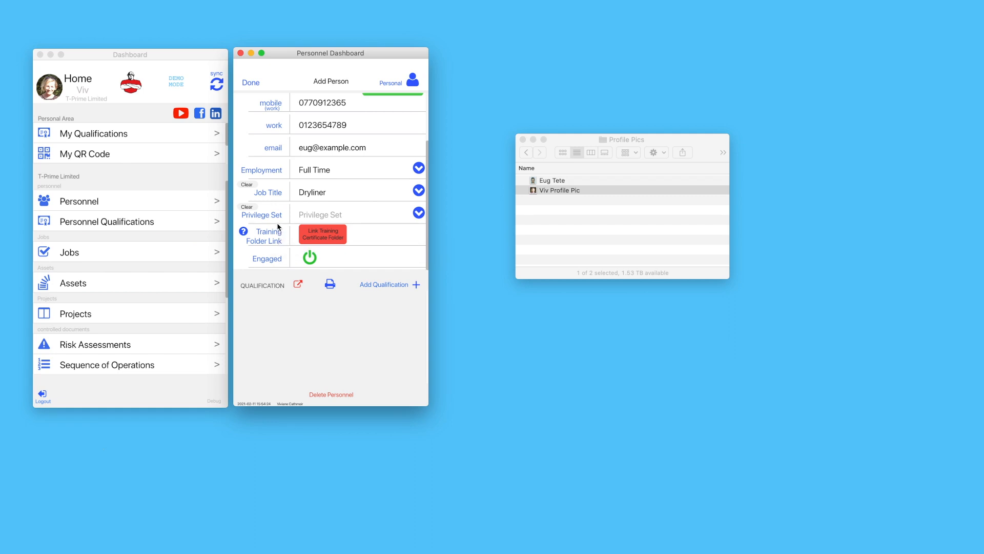
# Drag the person's picture from Profile Pics onto the photo circle, then return to Demo T Prime folder
pyautogui.moveTo(274, 195); pyautogui.dragTo(282, 271)
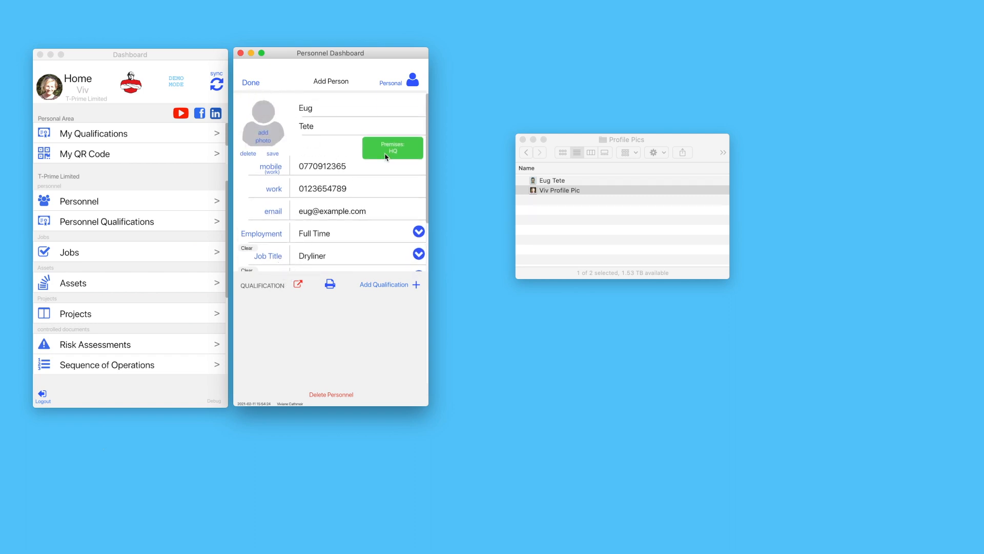
pyautogui.click(525, 178)
pyautogui.click(553, 183)
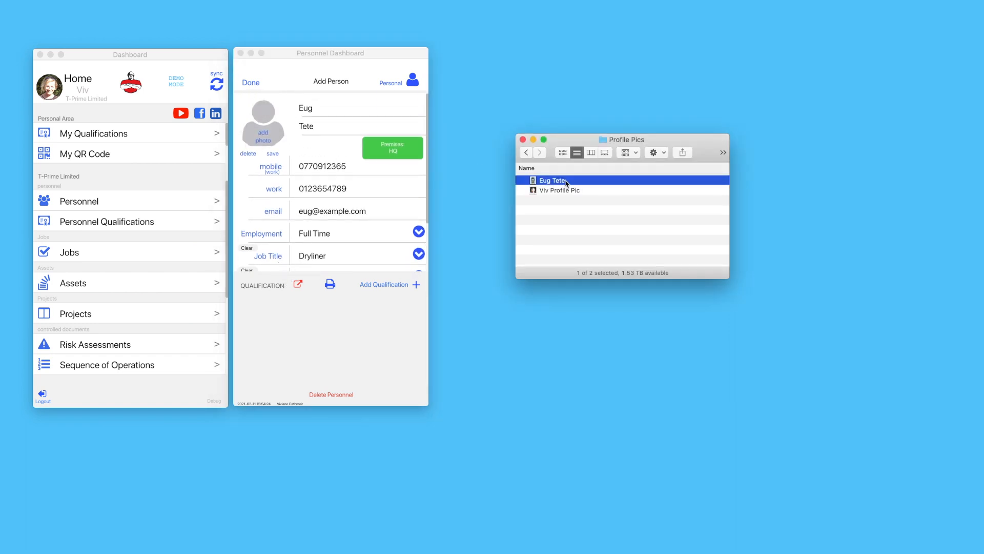
pyautogui.moveTo(582, 184); pyautogui.dragTo(290, 152)
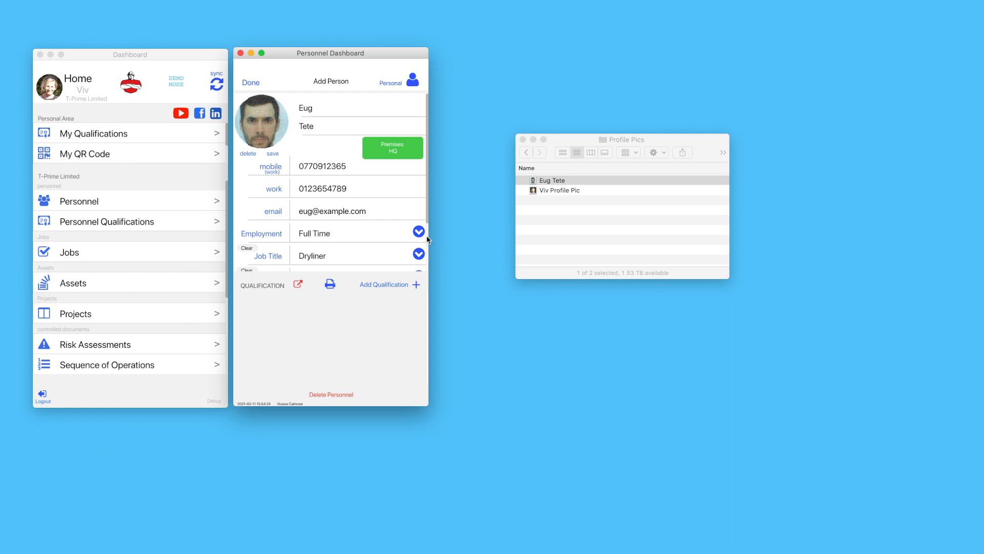
pyautogui.click(526, 152)
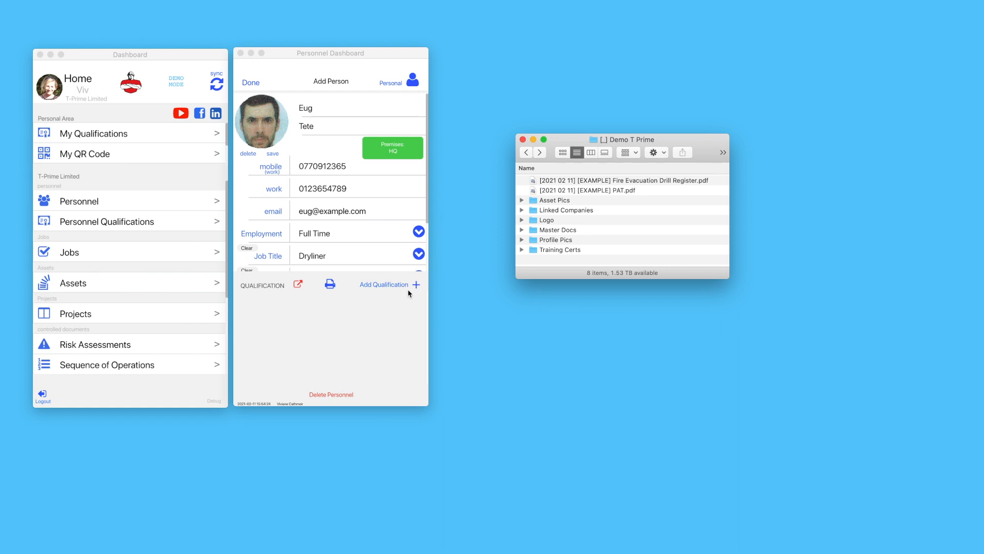
# Add a CSCS qualification using the CSCS card scan from Training Certs as the front side
pyautogui.click(416, 285)
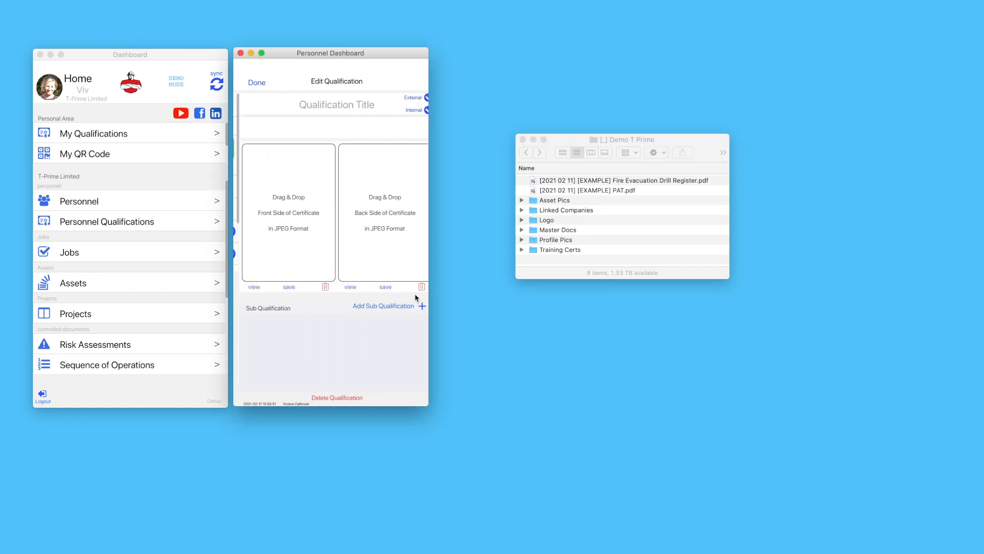
pyautogui.doubleClick(565, 251)
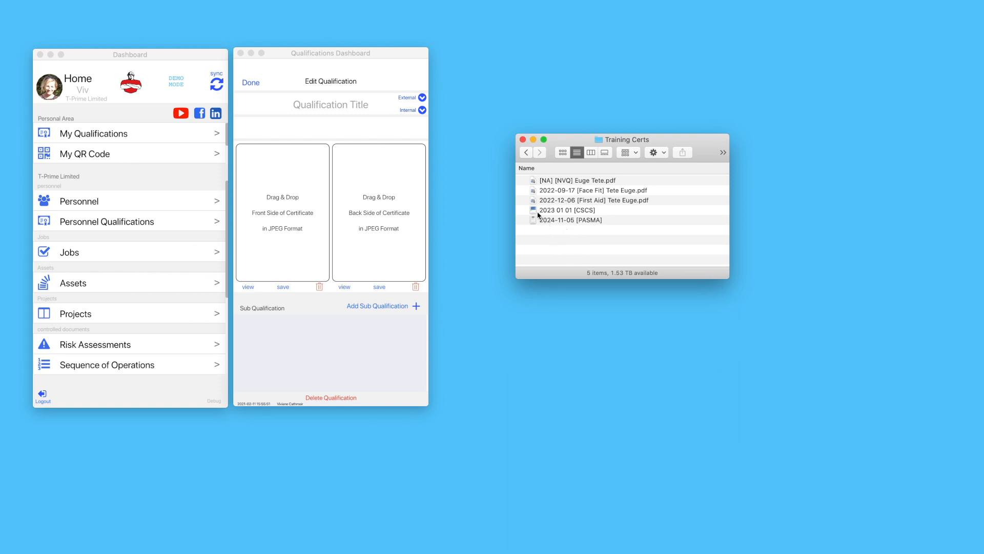
pyautogui.click(423, 104)
pyautogui.click(339, 119)
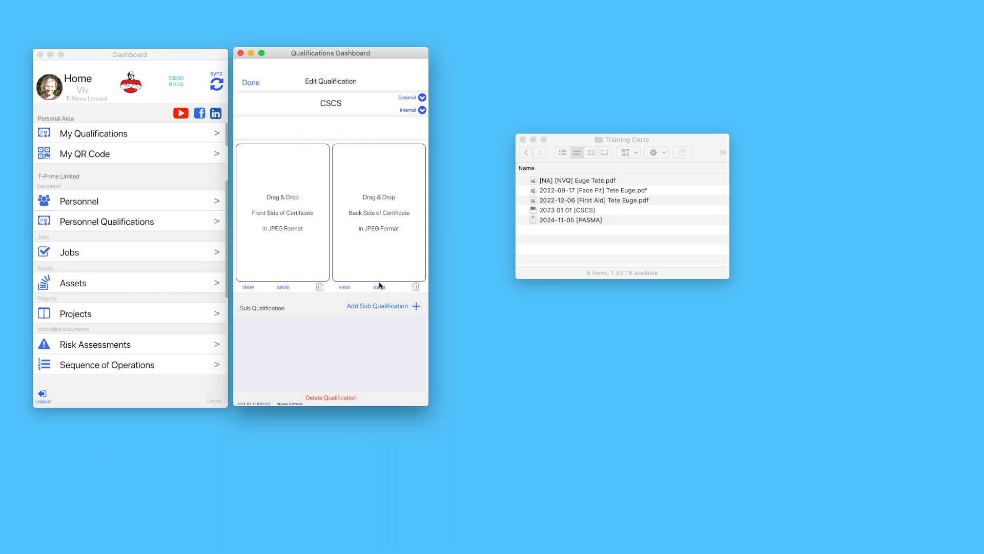
pyautogui.click(536, 211)
pyautogui.moveTo(535, 210); pyautogui.dragTo(296, 220)
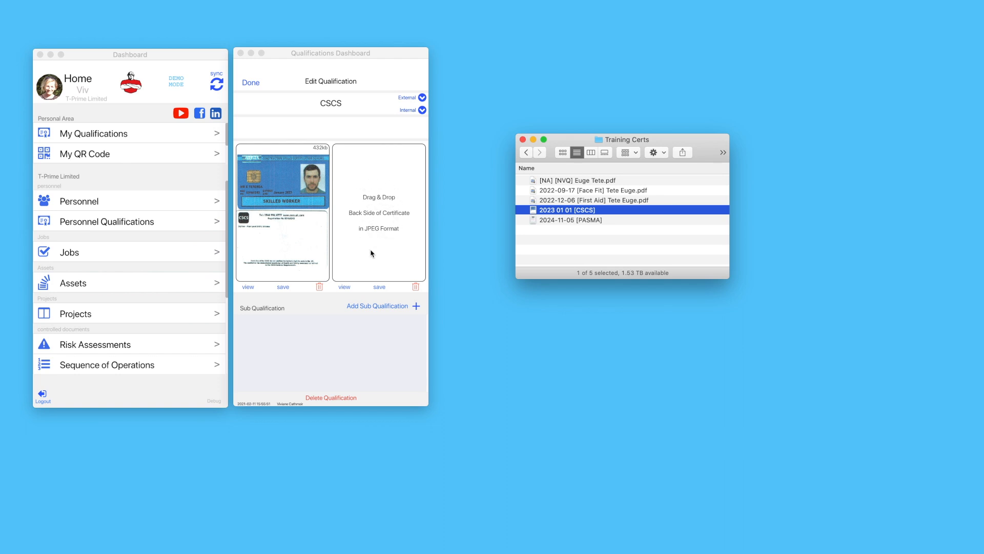
# Add the Dryliner - Fixer Level 2 NVQ Diploma module, issued 1 January 2021, and save it
pyautogui.click(416, 308)
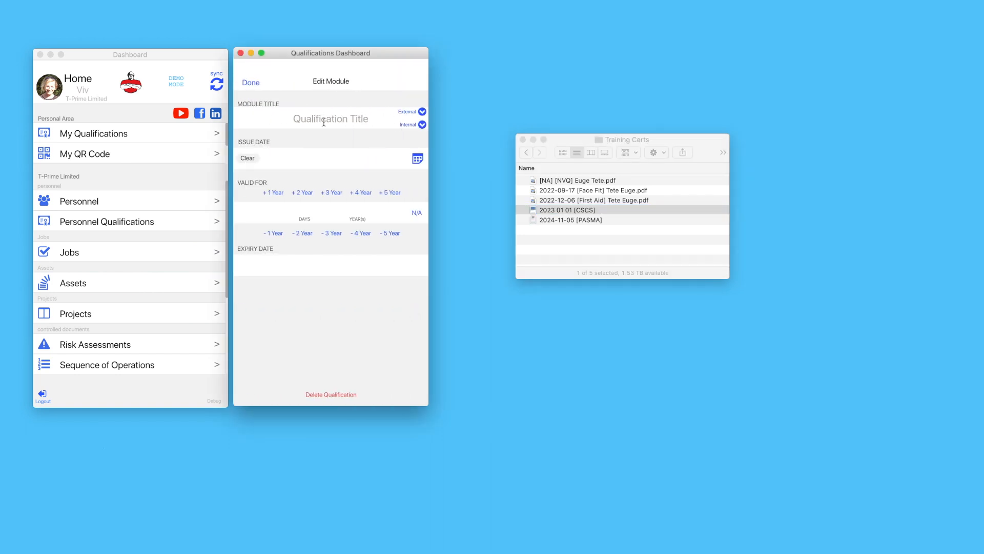
pyautogui.click(421, 112)
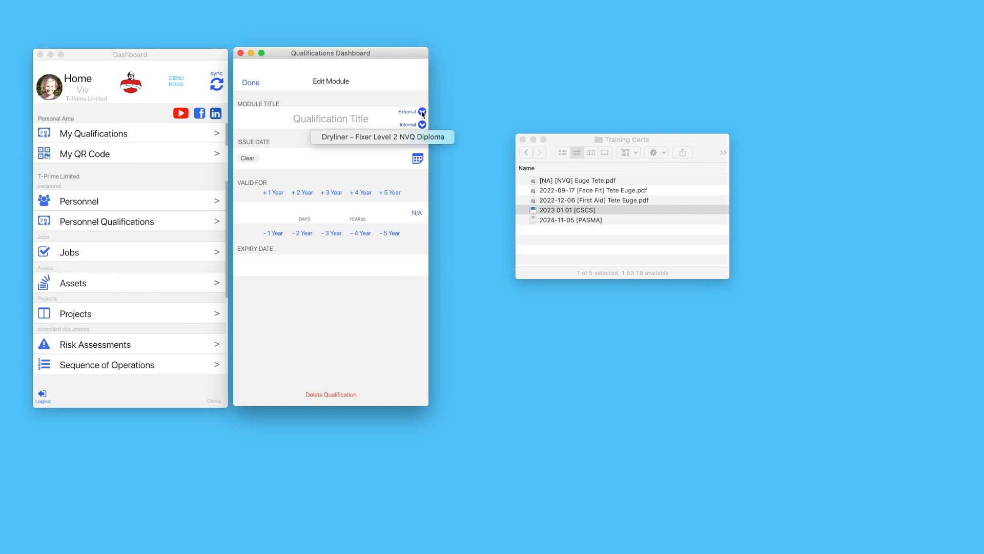
pyautogui.click(377, 137)
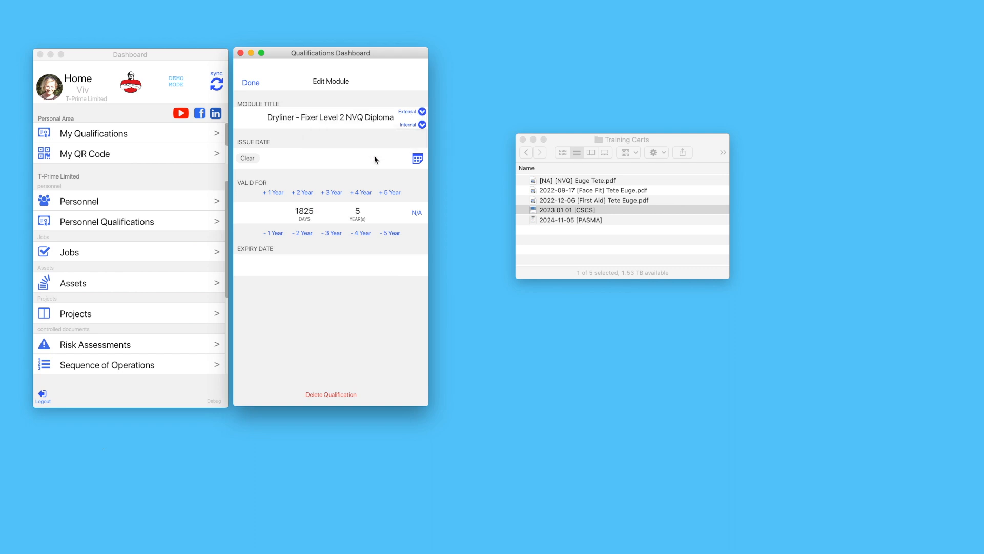
pyautogui.click(422, 160)
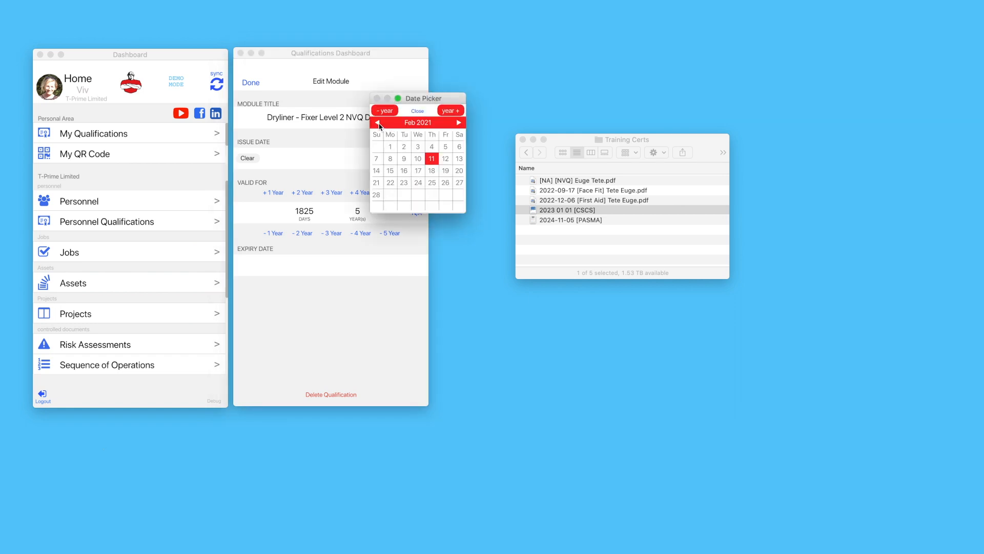
pyautogui.click(377, 123)
pyautogui.click(446, 147)
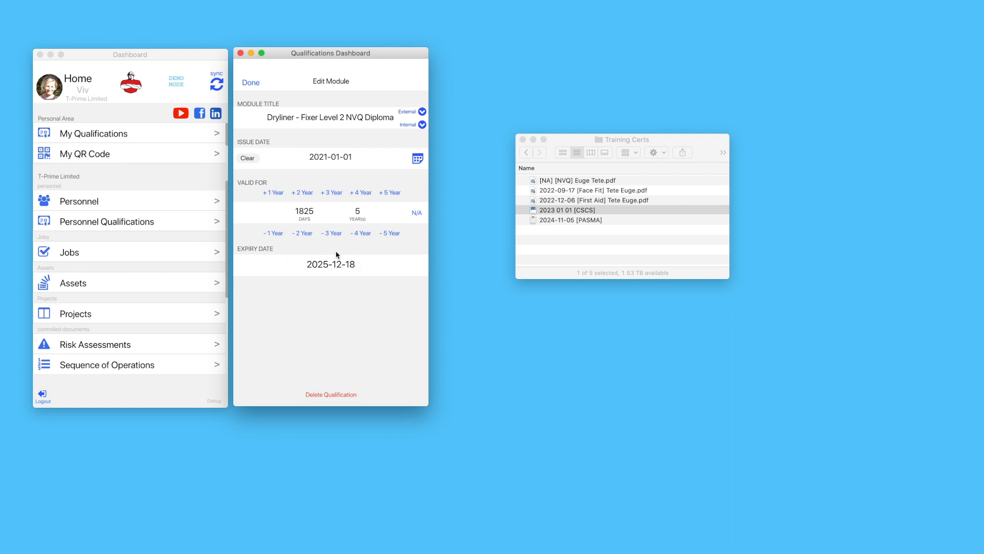
pyautogui.click(251, 83)
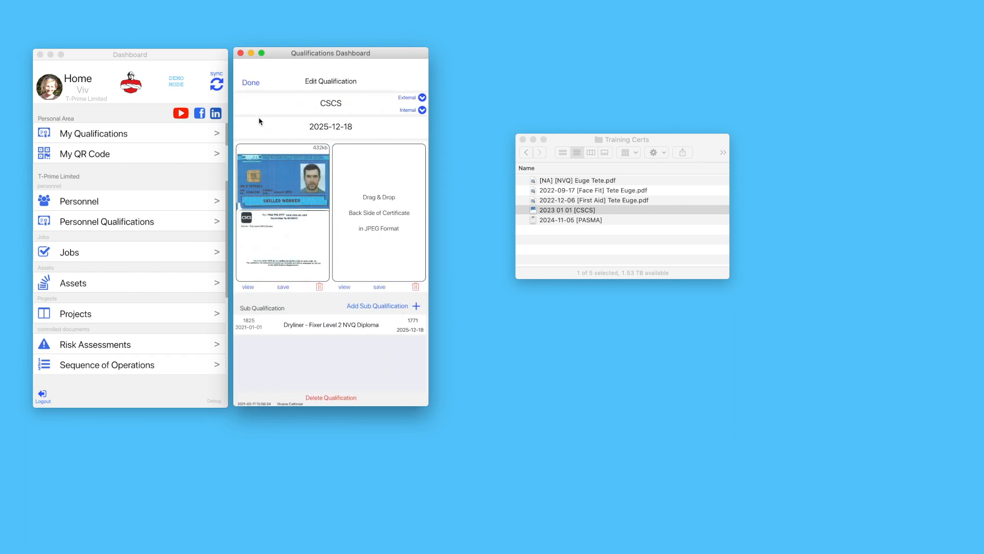
# Finish CSCS and add a PASMA qualification with its certificate as the front side
pyautogui.click(251, 83)
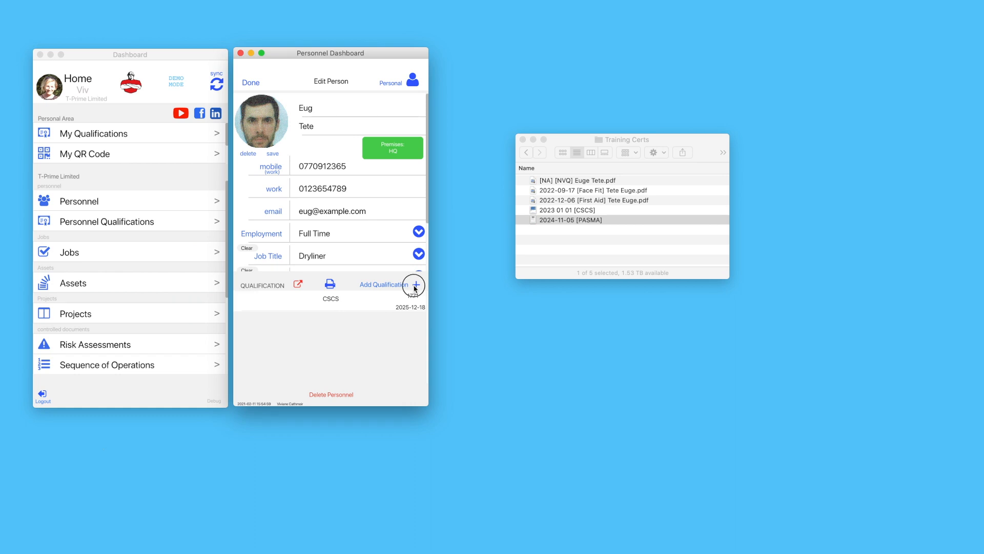
pyautogui.click(416, 285)
pyautogui.click(411, 111)
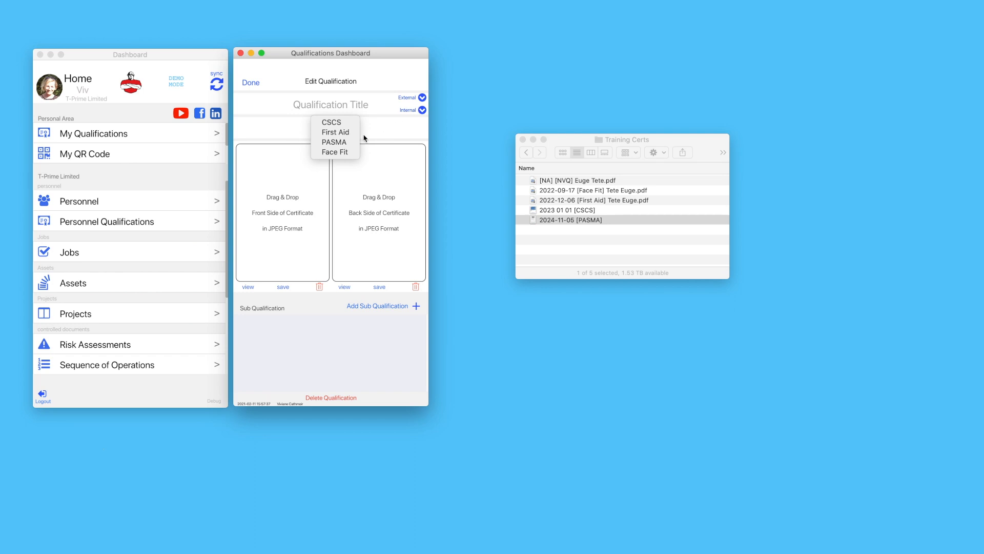
pyautogui.click(342, 143)
pyautogui.moveTo(539, 224); pyautogui.dragTo(287, 224)
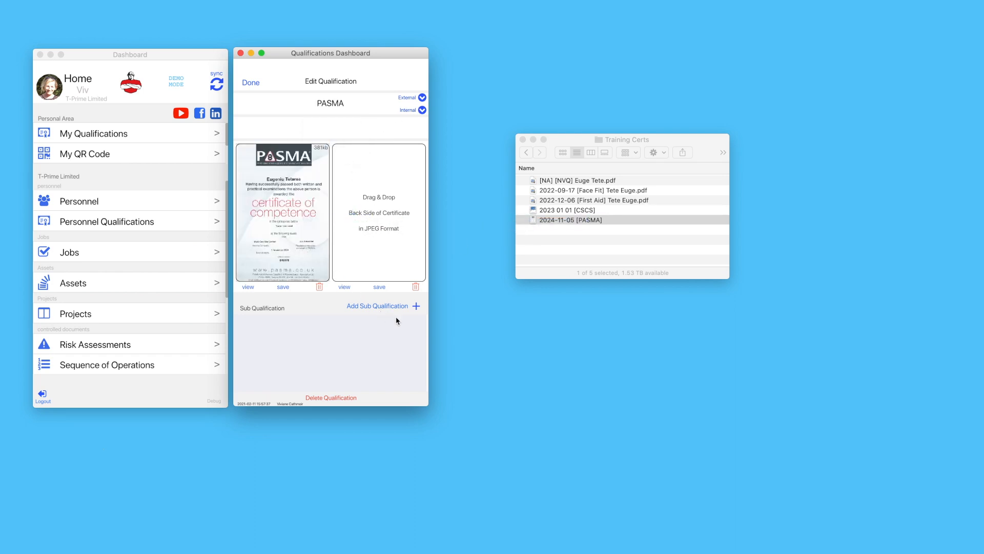
# Add a Tower [Low Level] module issued 6 October 2020 and save the PASMA qualification
pyautogui.click(416, 307)
pyautogui.click(421, 112)
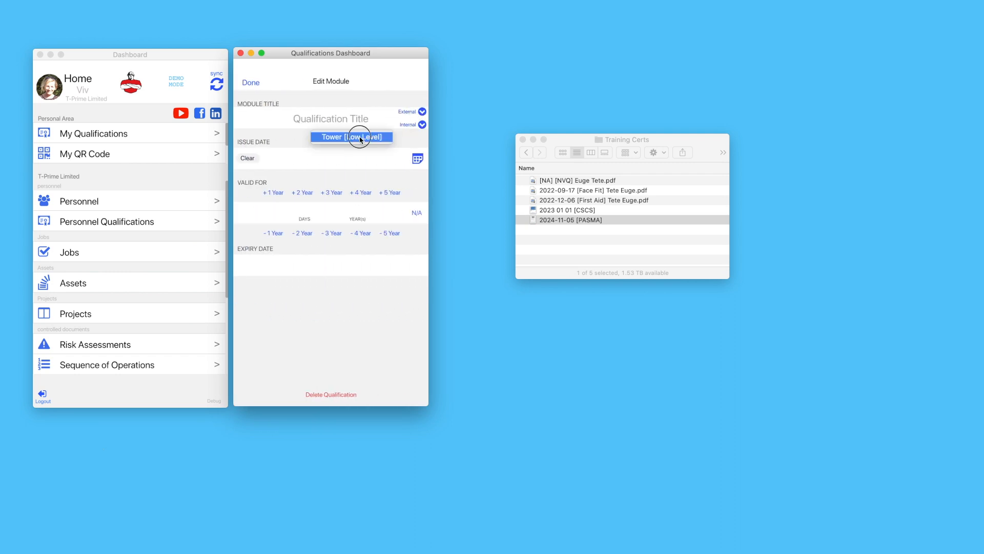
pyautogui.click(354, 137)
pyautogui.click(418, 159)
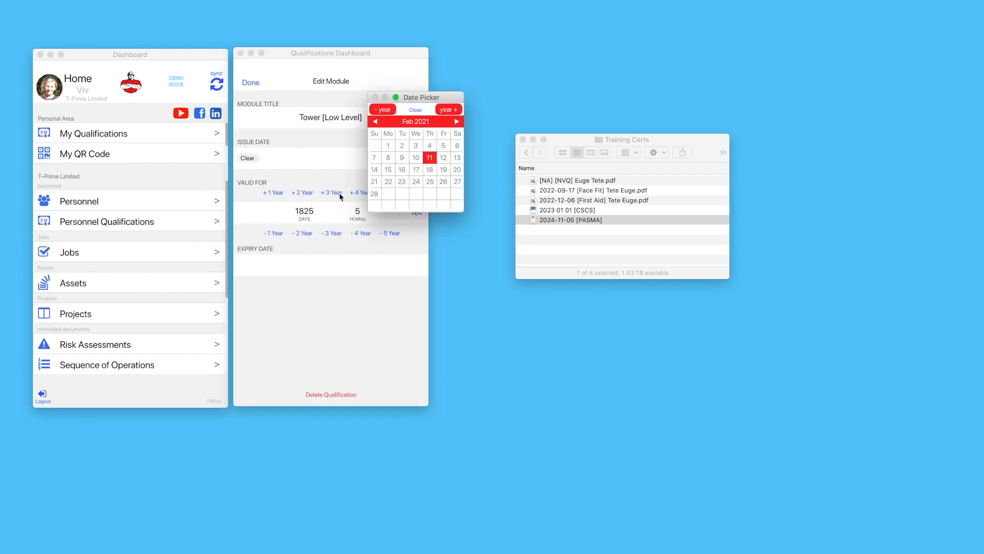
pyautogui.click(375, 122)
pyautogui.click(375, 121)
pyautogui.click(376, 122)
pyautogui.click(375, 122)
pyautogui.click(402, 158)
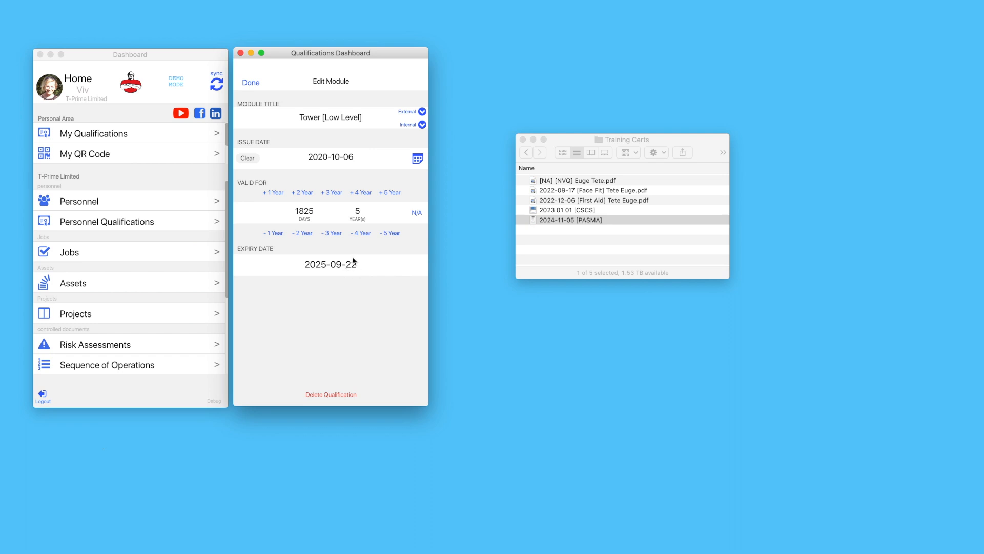
pyautogui.click(257, 90)
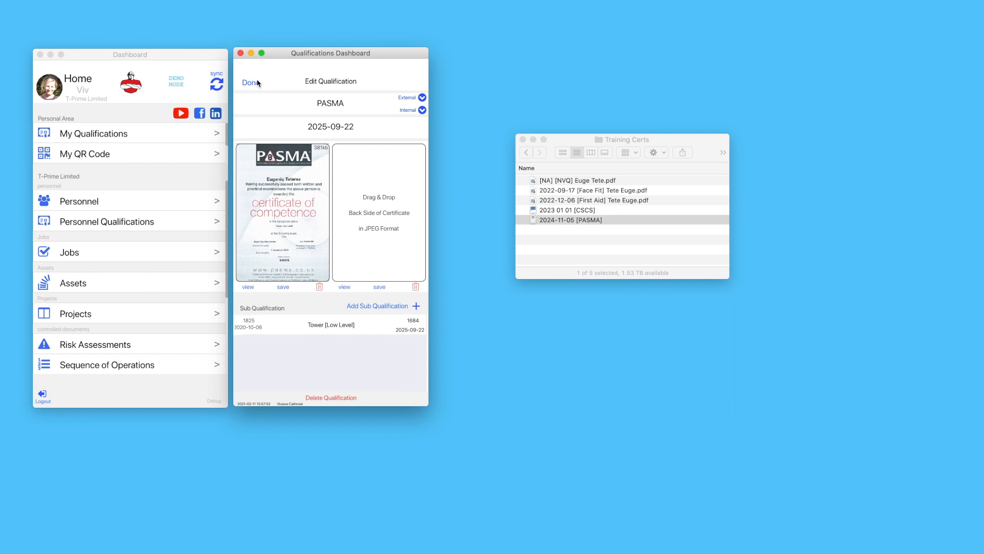
pyautogui.click(251, 83)
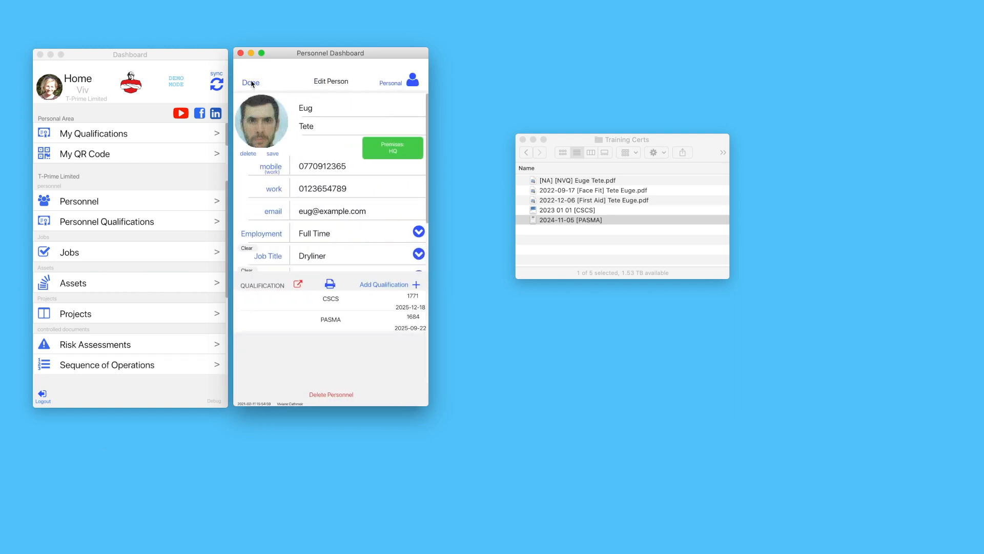
# Generate qualification reports for the second and third listed people and dismiss the saved message
pyautogui.click(252, 82)
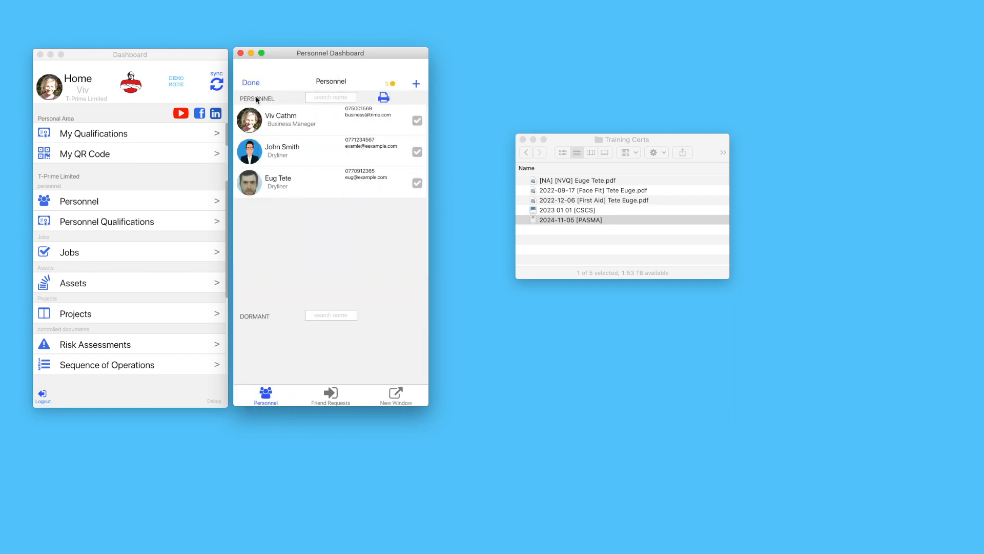
pyautogui.click(417, 183)
pyautogui.click(416, 150)
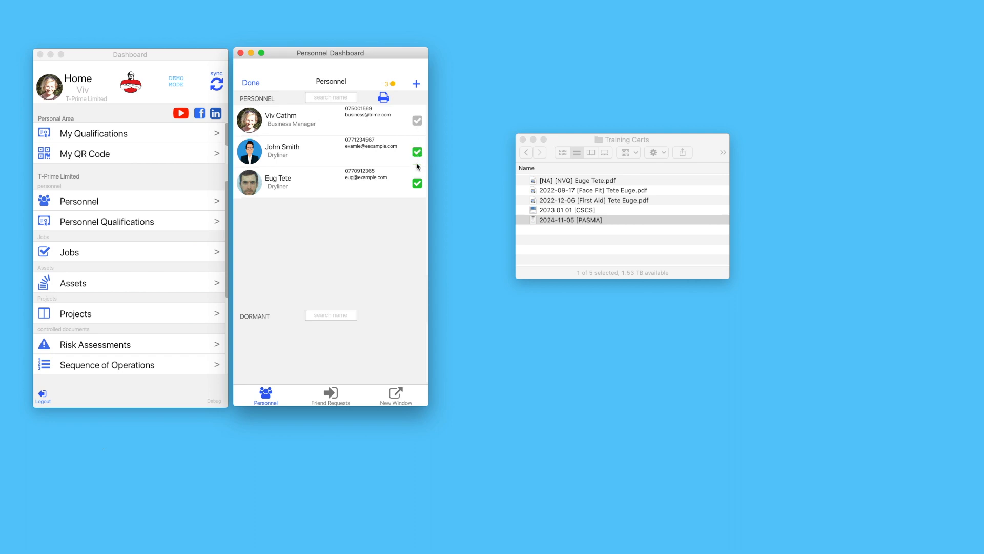
pyautogui.click(385, 97)
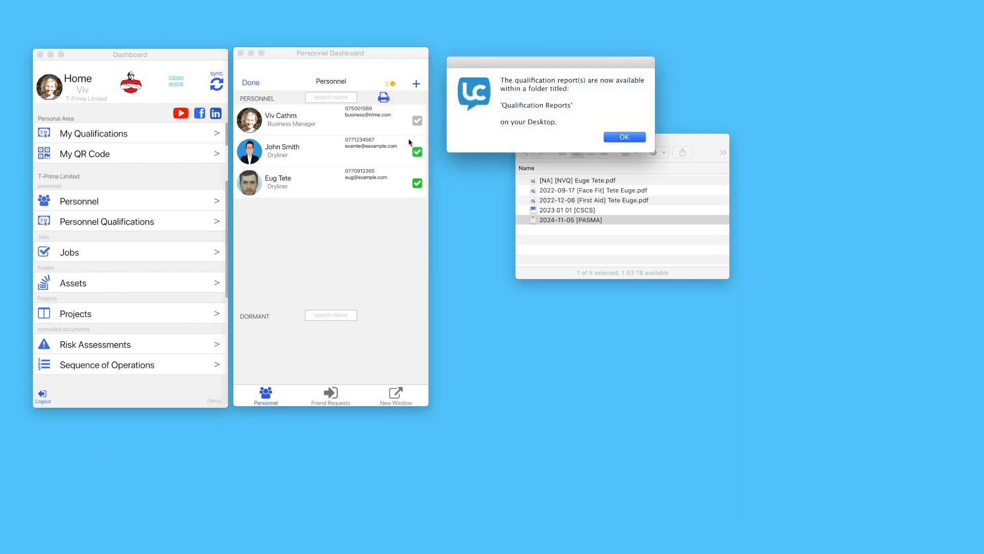
pyautogui.click(623, 137)
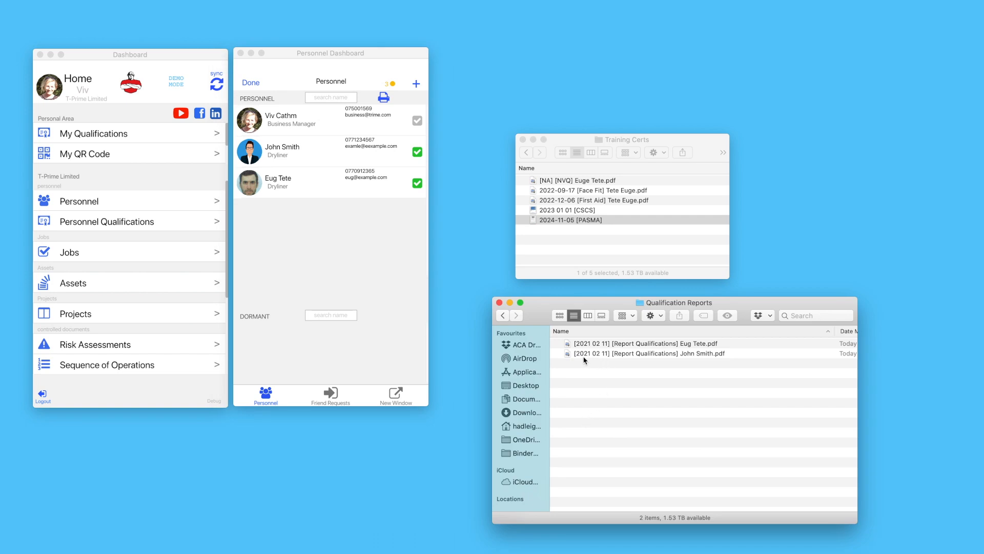
# Open the second dryliner's report PDF in Preview, scroll through its pages, then close it
pyautogui.doubleClick(625, 354)
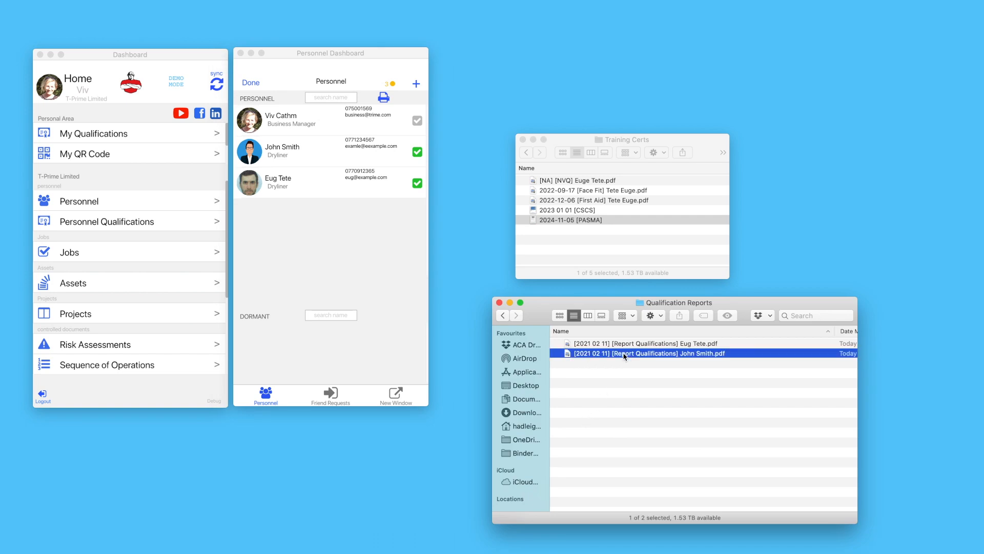
pyautogui.scroll(-10, 510, 157)
pyautogui.scroll(10, 510, 157)
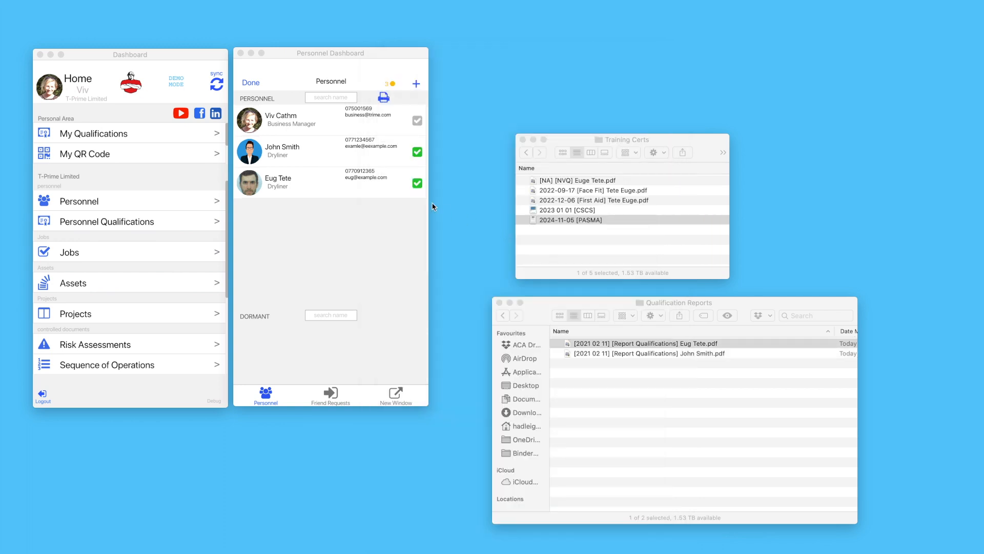
pyautogui.click(303, 135)
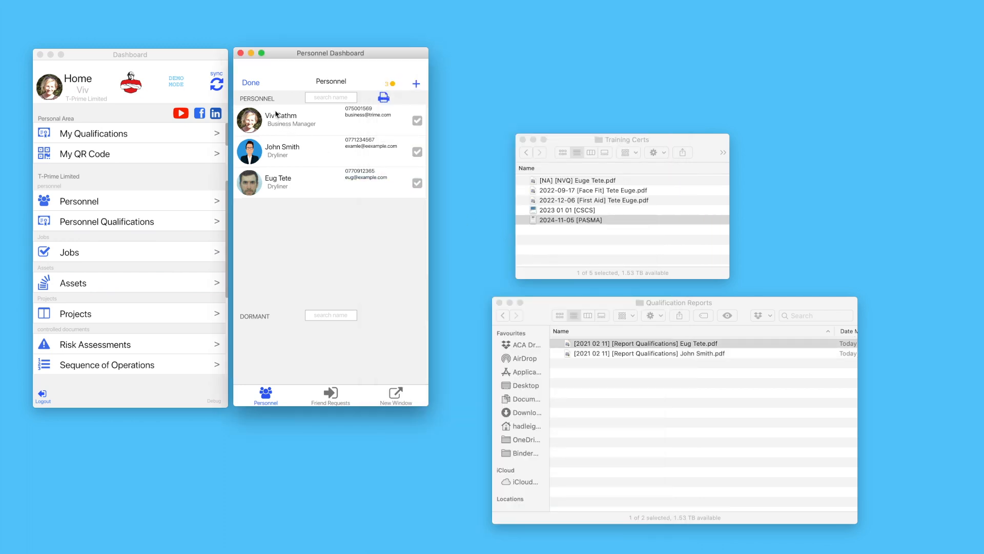
# Close the personnel list and open the Personnel Qualifications overview beside the dashboard
pyautogui.click(251, 83)
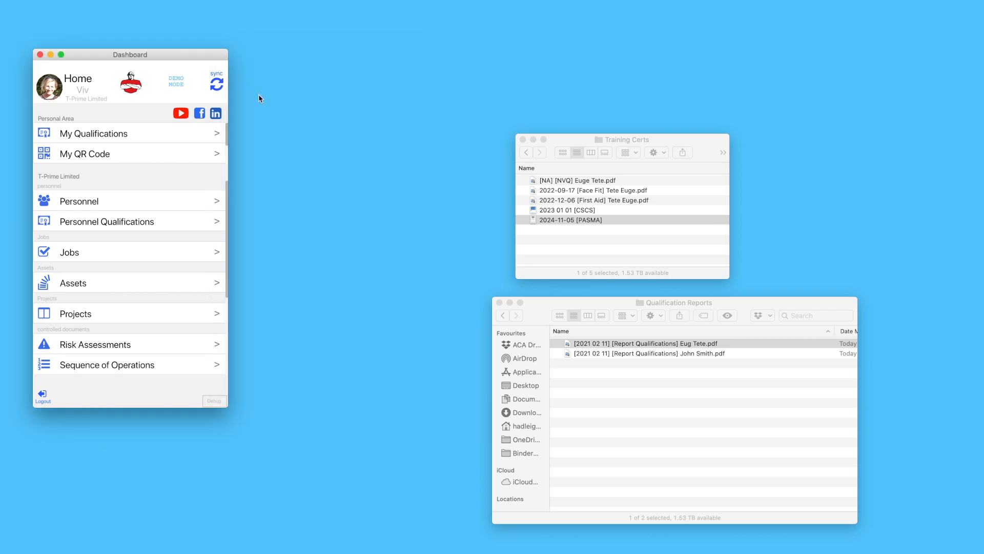
pyautogui.click(117, 224)
pyautogui.moveTo(131, 61); pyautogui.dragTo(332, 63)
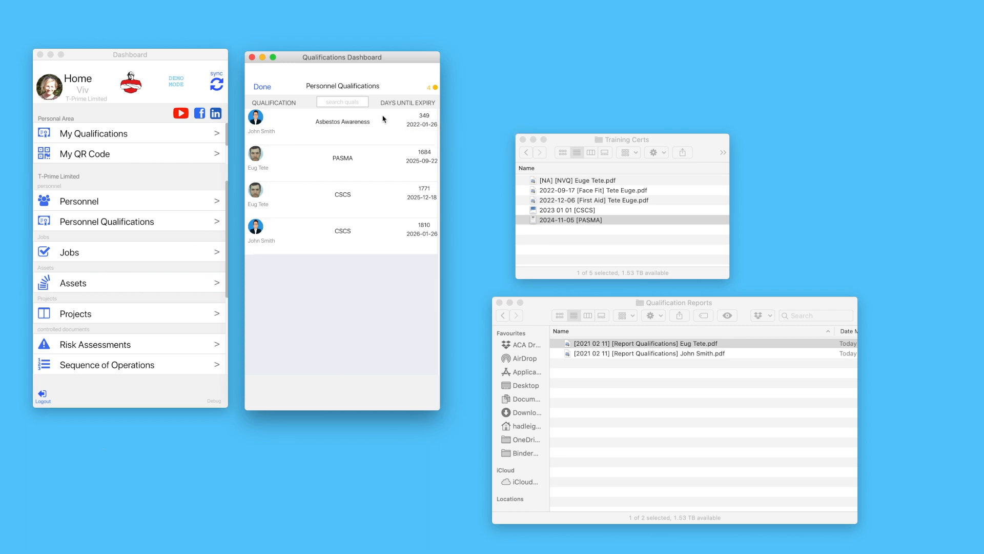
# Sort qualifications by name, search 'asbes', clear the search and close the overview
pyautogui.click(285, 105)
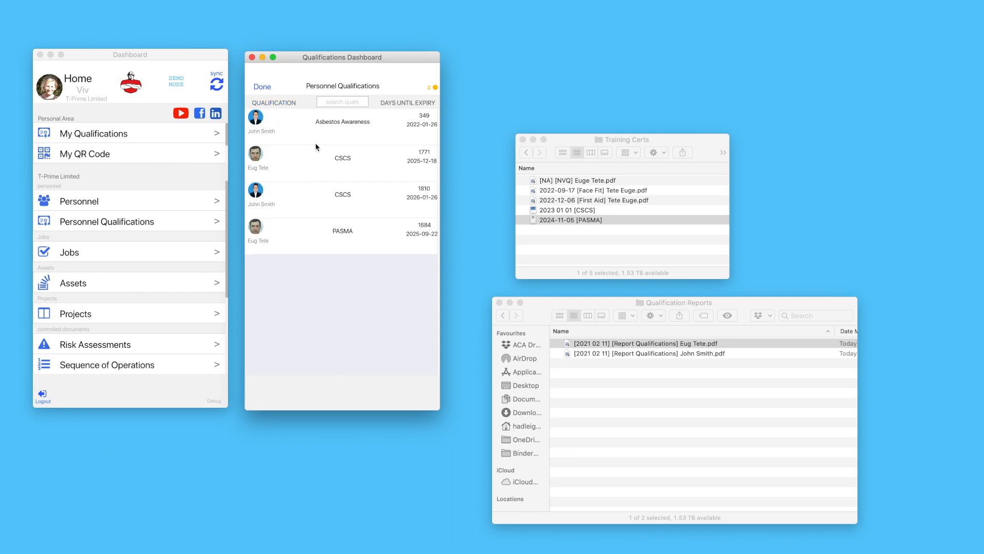
pyautogui.click(336, 101)
pyautogui.write('asbes')
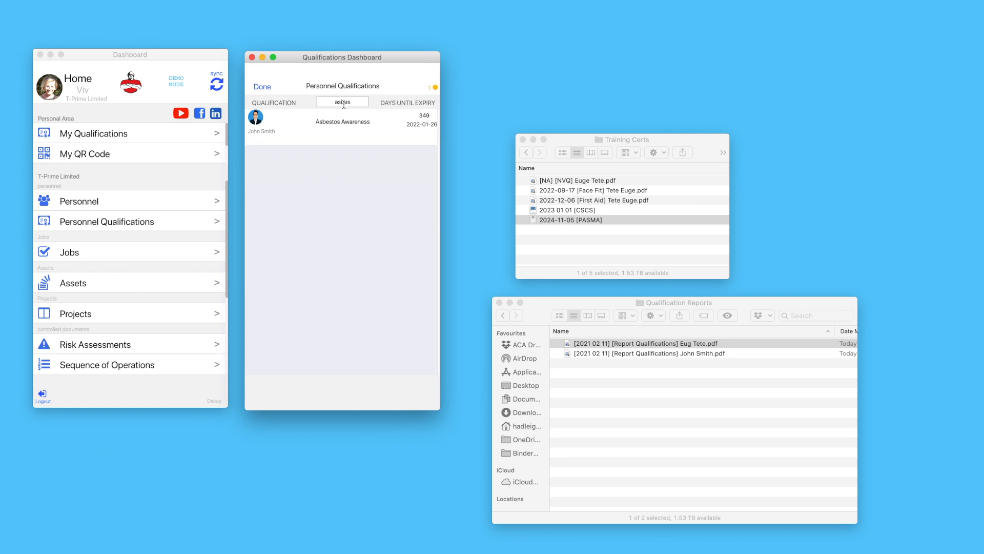
pyautogui.press('BackSpace')
pyautogui.press('BackSpace')
pyautogui.press('BackSpace')
pyautogui.press('BackSpace')
pyautogui.press('BackSpace')
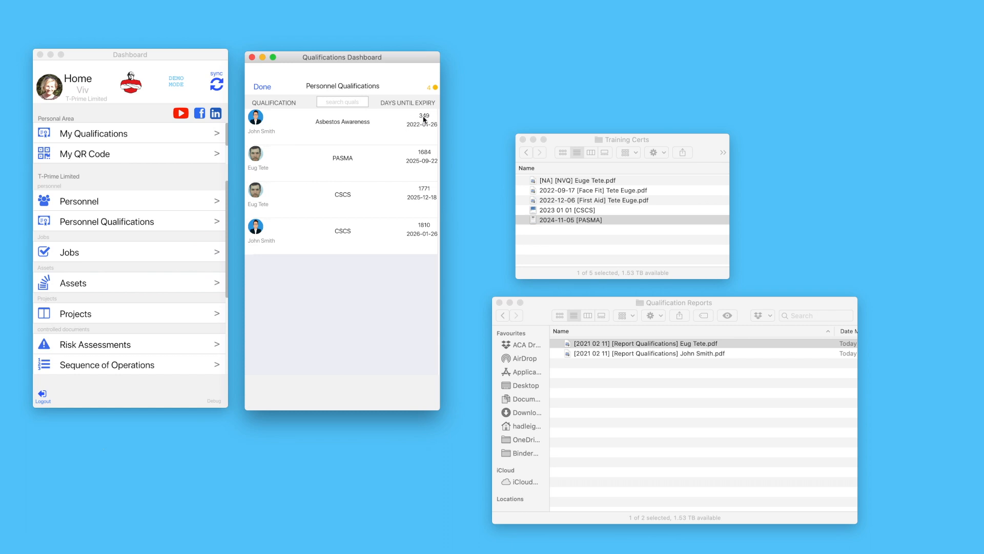
pyautogui.click(266, 89)
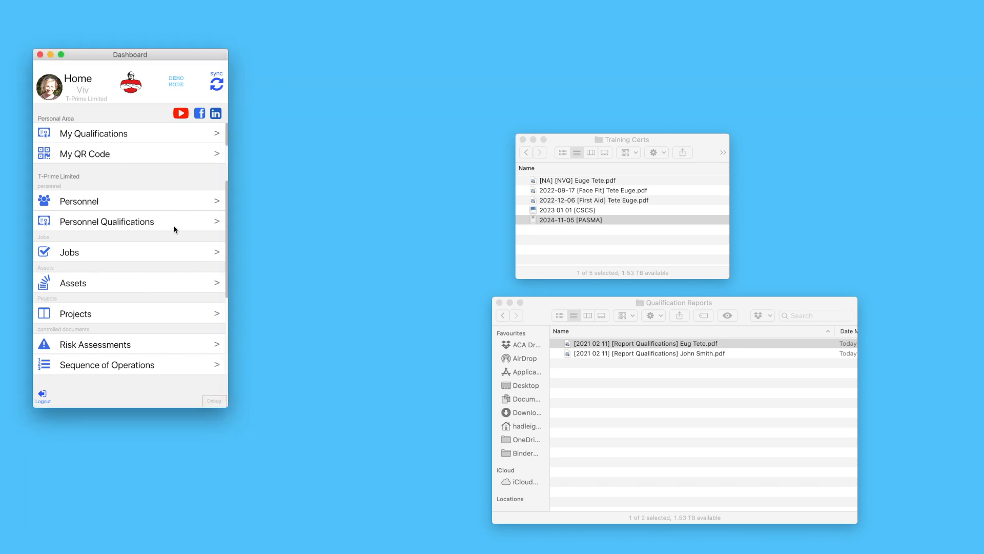
# Open the Assets list and look at the existing Drill asset
pyautogui.click(89, 284)
pyautogui.moveTo(142, 59); pyautogui.dragTo(329, 58)
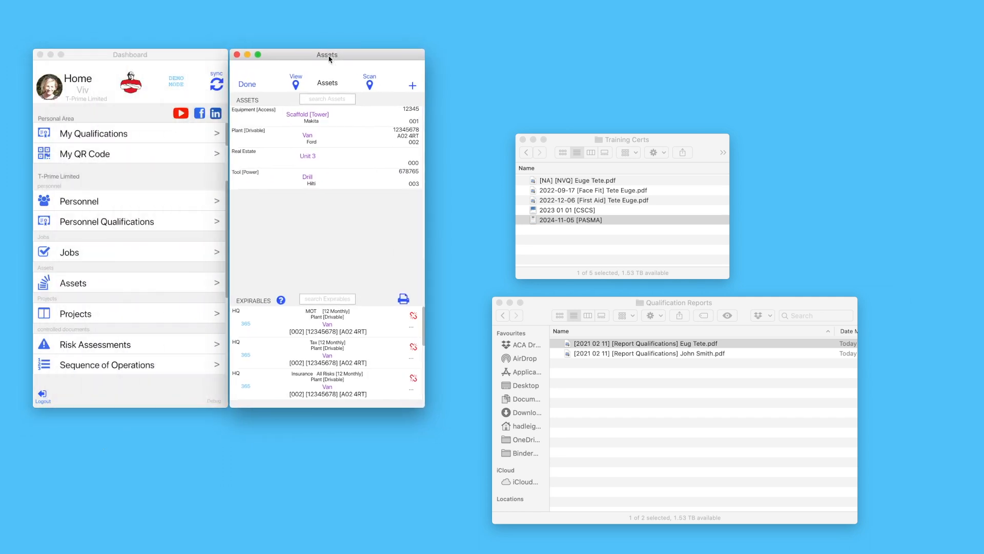
pyautogui.click(328, 185)
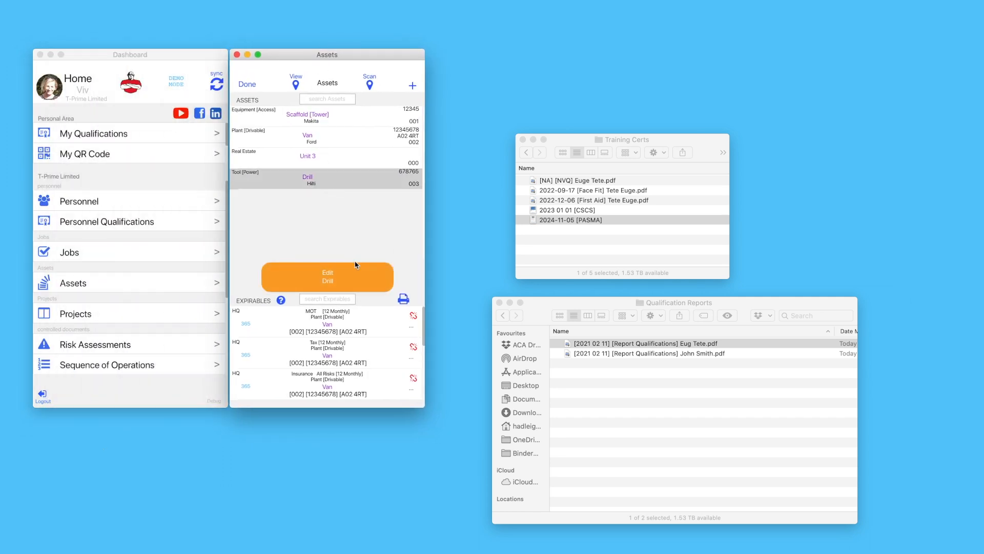
pyautogui.click(361, 274)
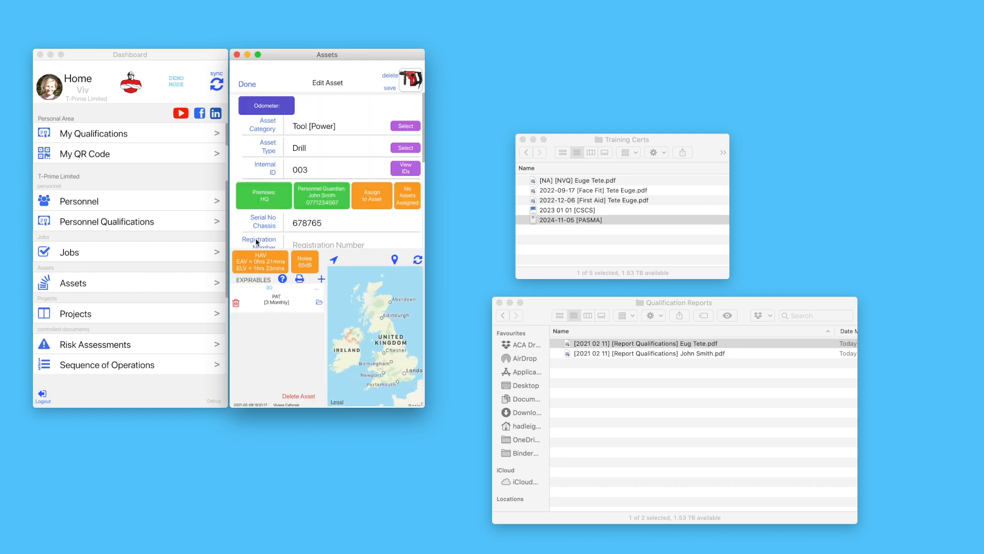
pyautogui.click(247, 84)
# Start a new Tool [Power] asset of type Mixer [Handheld] with internal ID 005
pyautogui.click(412, 86)
pyautogui.click(396, 127)
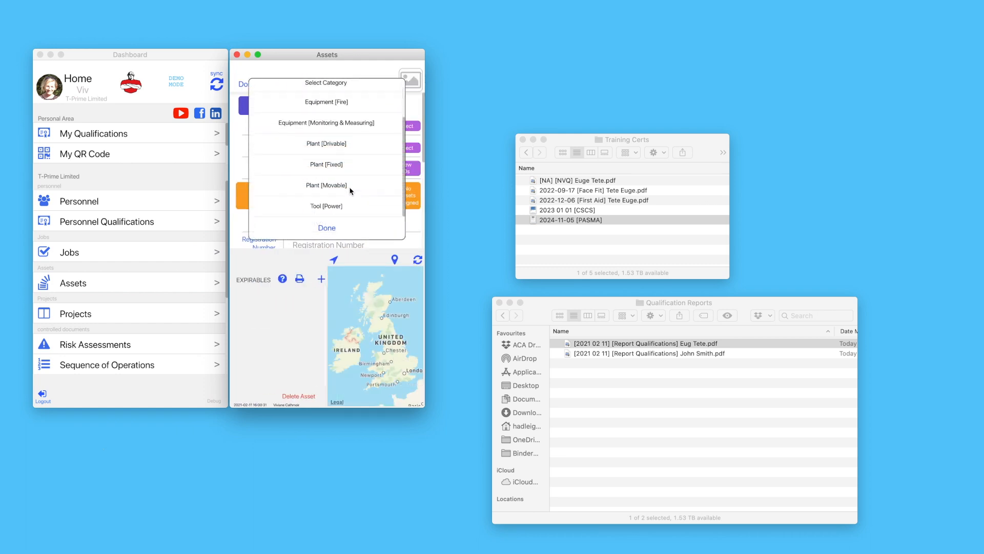
pyautogui.click(334, 206)
pyautogui.click(322, 148)
pyautogui.write('Mixer [Handheld]')
pyautogui.press('Tab')
pyautogui.write('005')
# Base the asset at HQ, make the second listed person its guardian, and enter serial 12345
pyautogui.click(271, 194)
pyautogui.click(326, 127)
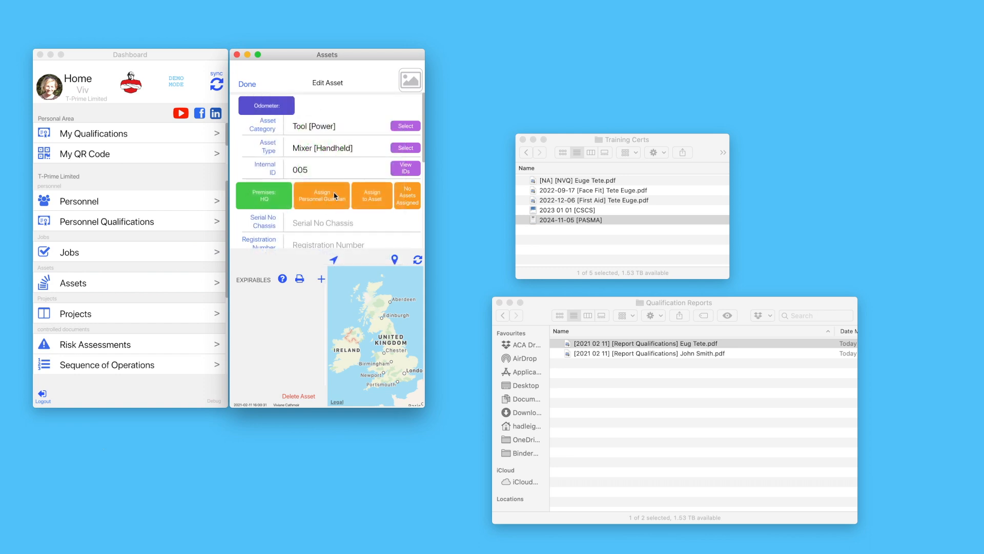
pyautogui.click(335, 195)
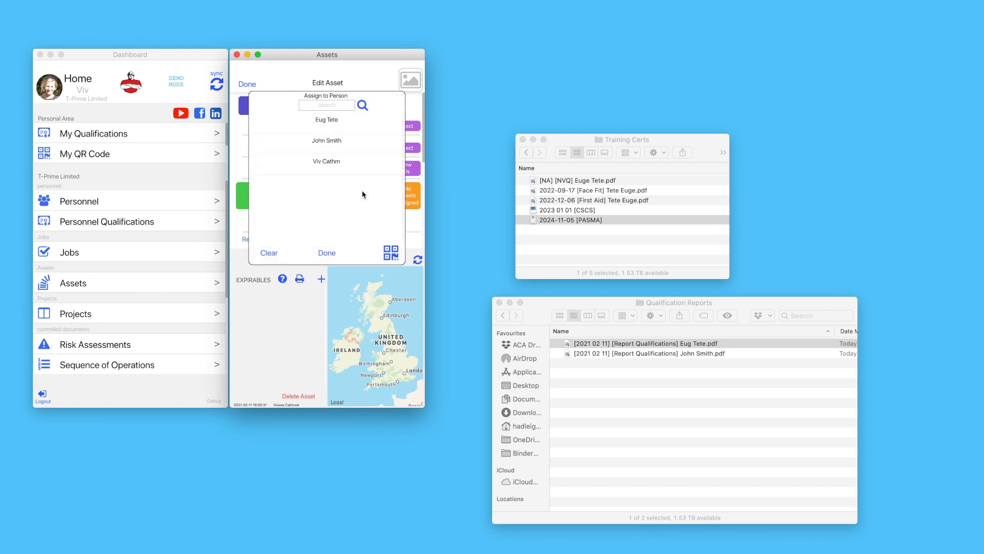
pyautogui.click(342, 142)
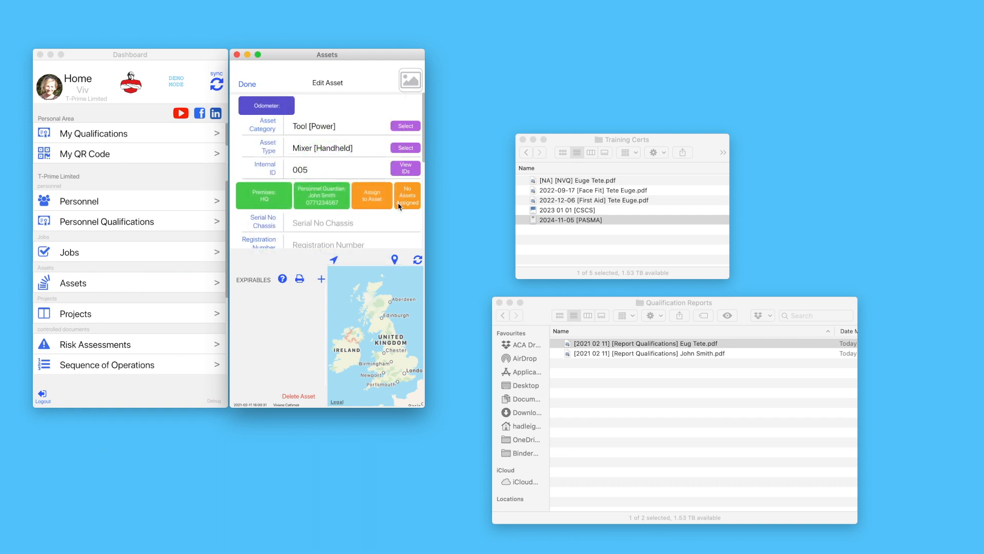
pyautogui.click(381, 206)
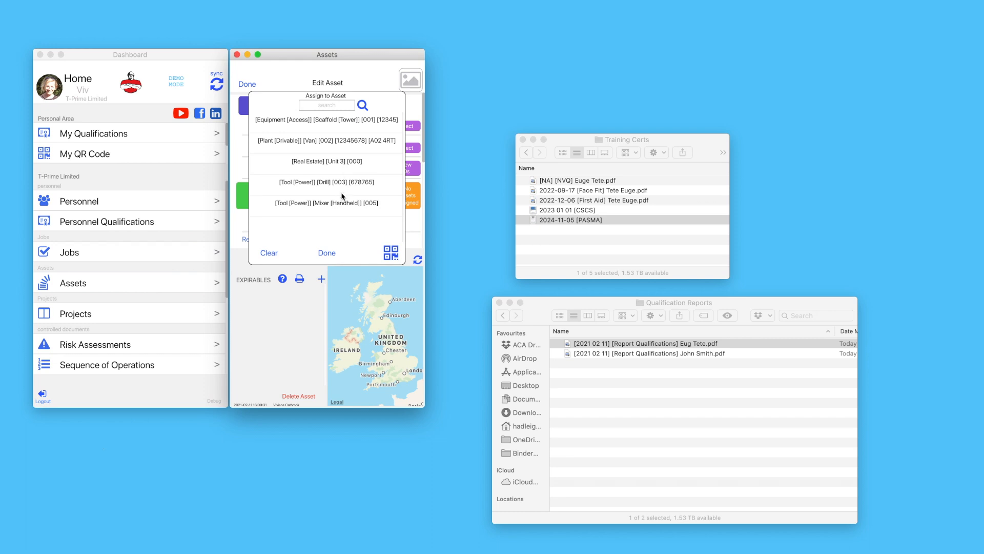
pyautogui.click(327, 254)
pyautogui.click(306, 224)
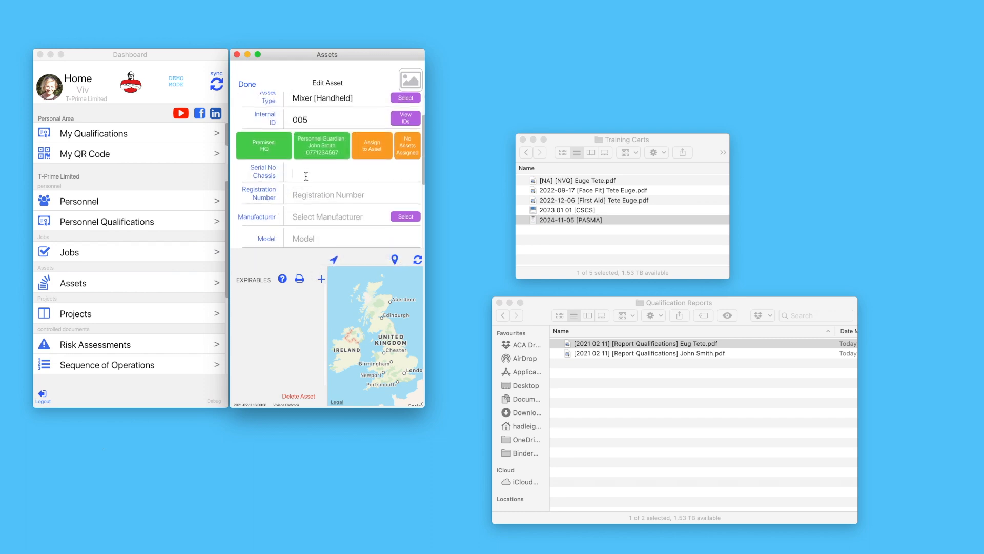
pyautogui.write('12345')
# Set manufacturer Makita, model rv4567, weight 3.5, HAV rating 12 and noise 65 dB
pyautogui.scroll(-2, 302, 226)
pyautogui.click(404, 175)
pyautogui.click(326, 138)
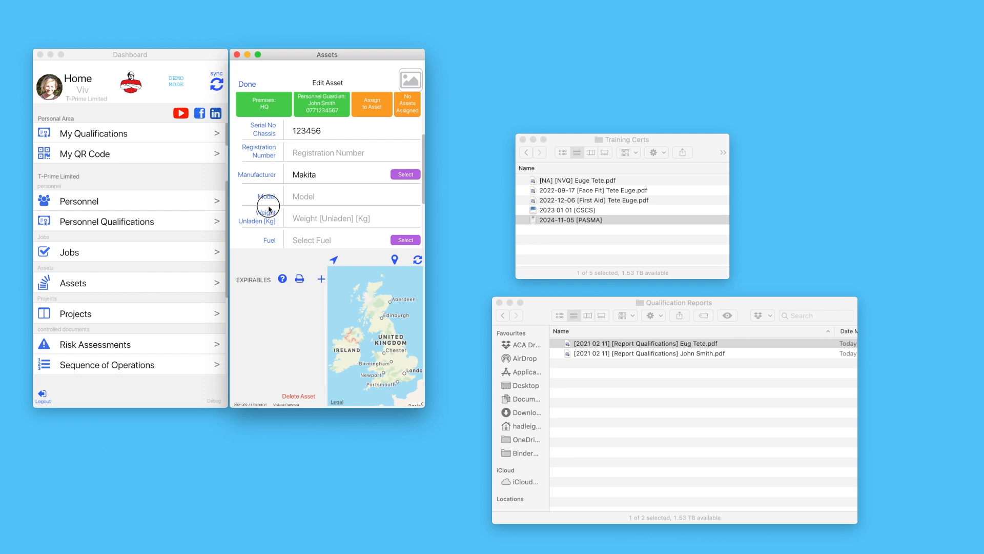
pyautogui.scroll(-2, 268, 209)
pyautogui.click(308, 155)
pyautogui.write('rv4567')
pyautogui.click(313, 178)
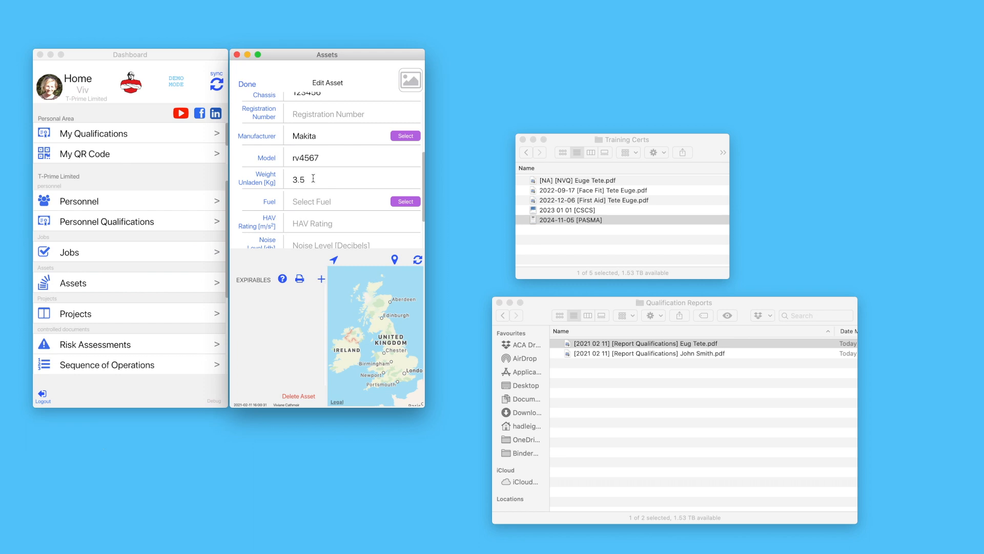
pyautogui.scroll(-3, 271, 208)
pyautogui.click(305, 170)
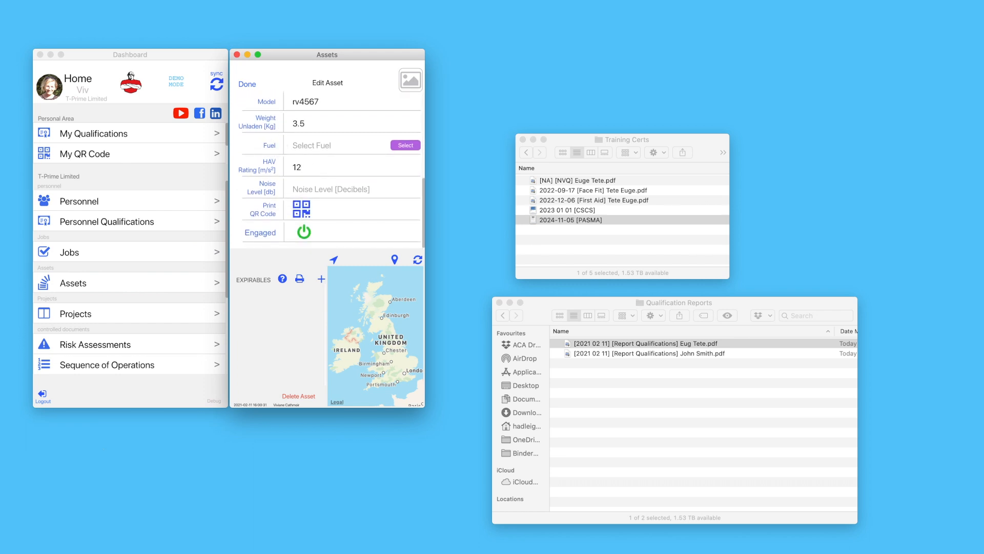
pyautogui.click(313, 187)
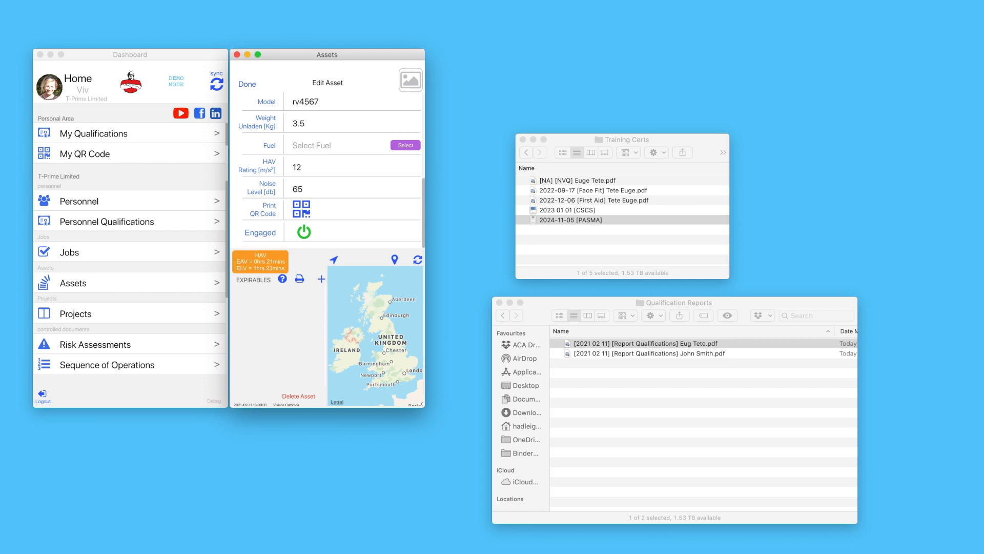
pyautogui.click(275, 185)
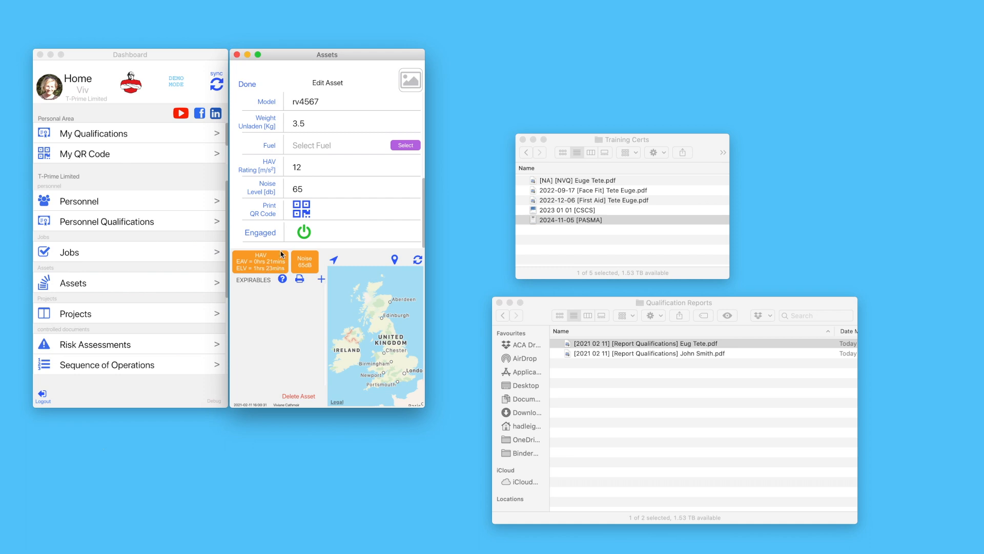
pyautogui.moveTo(275, 195); pyautogui.dragTo(264, 367)
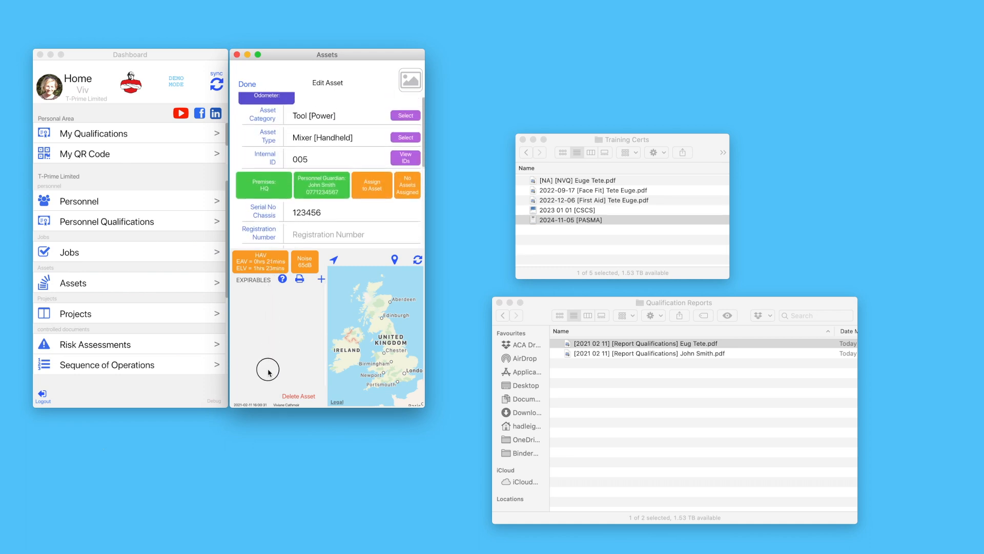
# Attach the Mixer [Plaster] picture from the Asset Pics folder to the asset
pyautogui.click(526, 153)
pyautogui.doubleClick(554, 199)
pyautogui.click(539, 180)
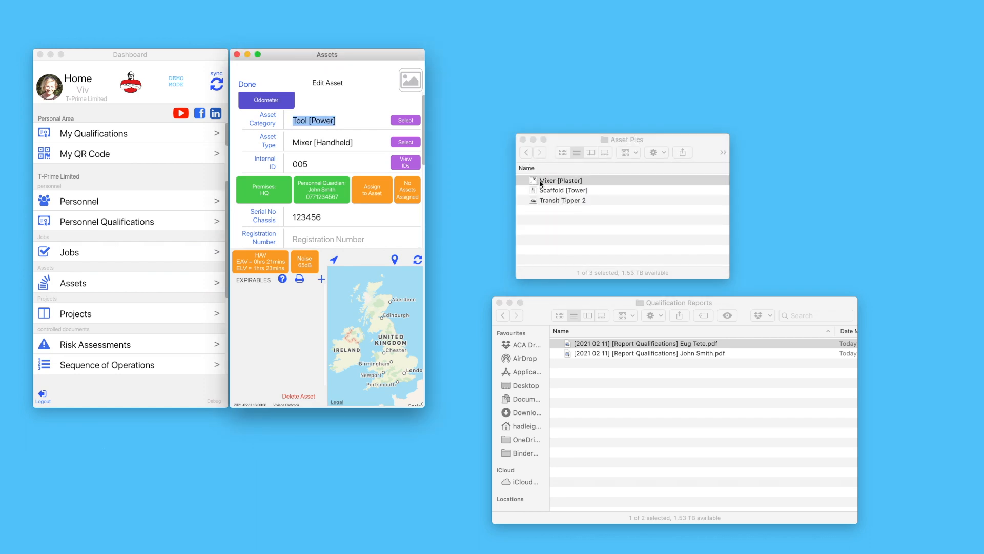
pyautogui.moveTo(532, 183); pyautogui.dragTo(412, 82)
# Link the PAT [3 Monthly] expirable to the Mixer [Handheld] and save the asset
pyautogui.click(321, 279)
pyautogui.scroll(-6, 346, 187)
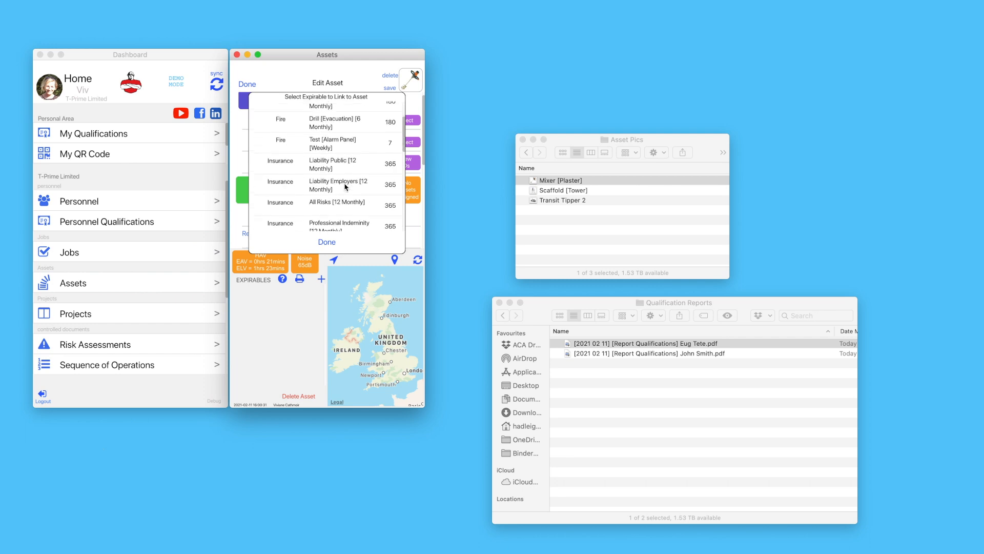
pyautogui.scroll(-4, 346, 187)
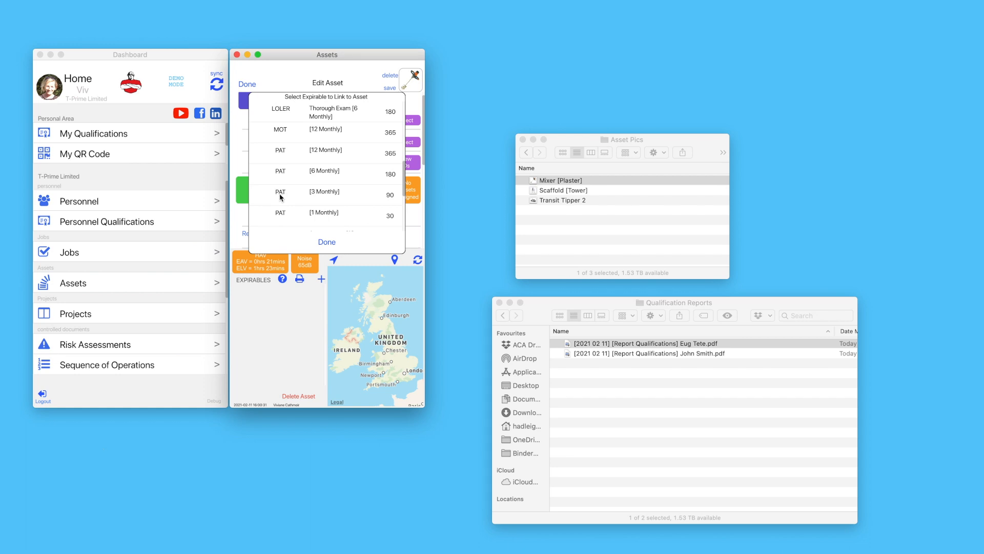
pyautogui.click(298, 198)
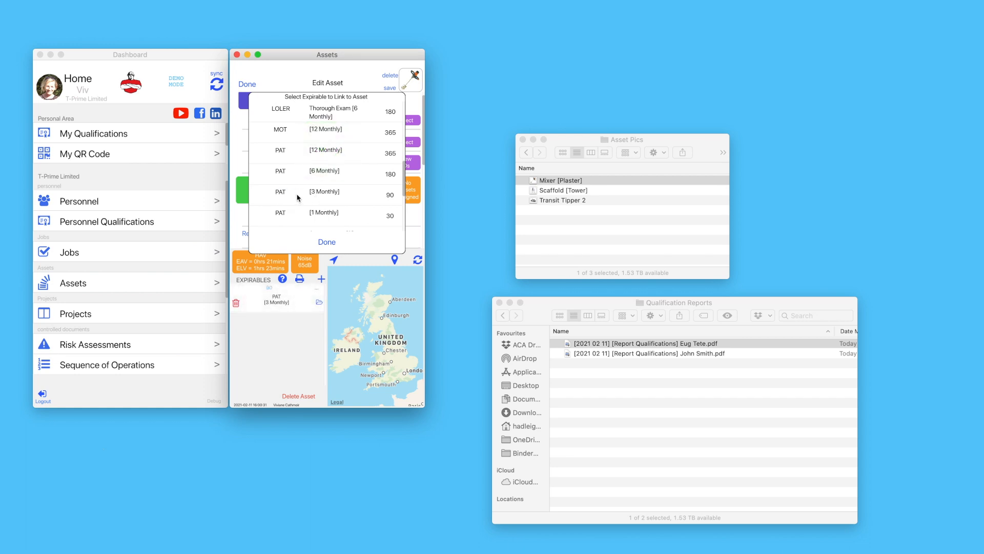
pyautogui.click(327, 241)
pyautogui.click(247, 84)
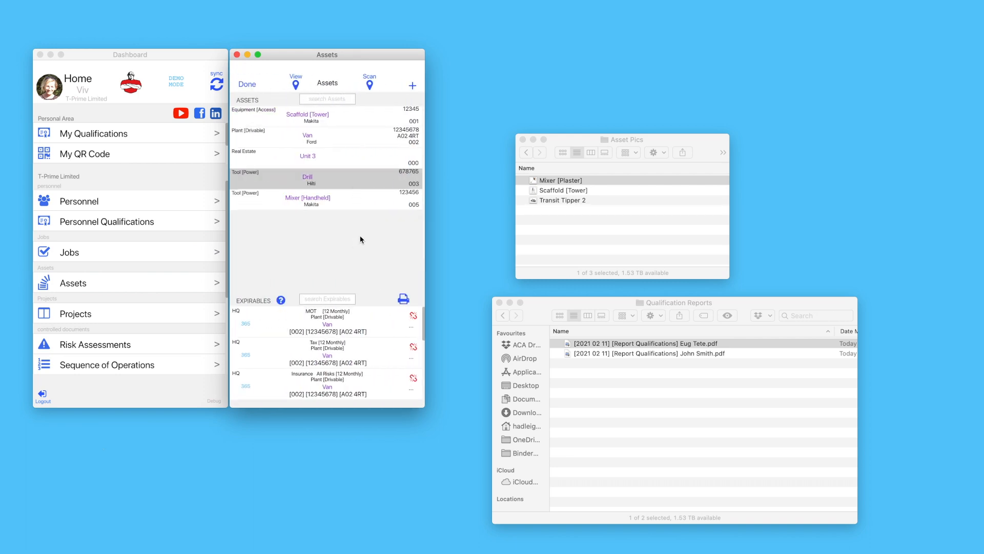
pyautogui.scroll(-5, 359, 323)
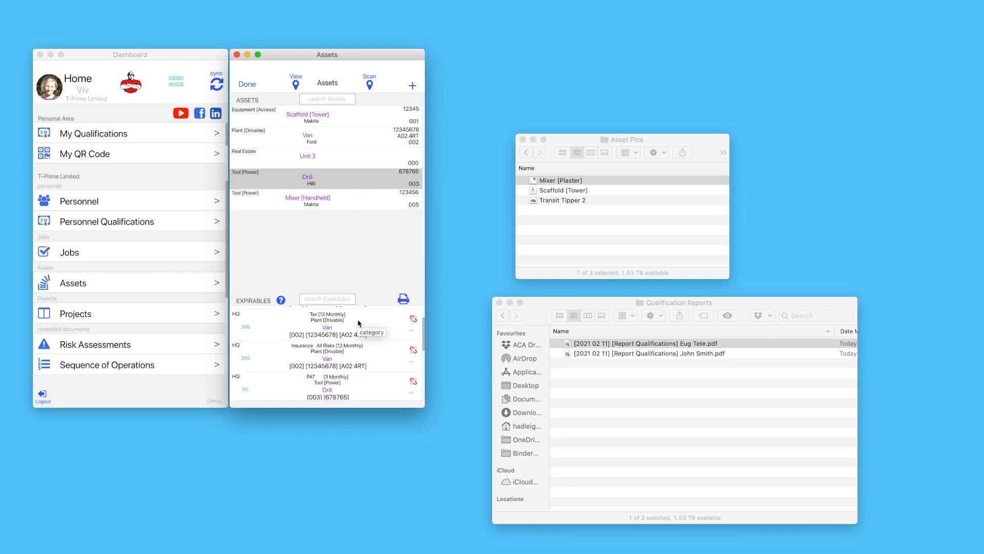
pyautogui.scroll(5, 358, 323)
pyautogui.scroll(-5, 358, 323)
pyautogui.scroll(5, 358, 322)
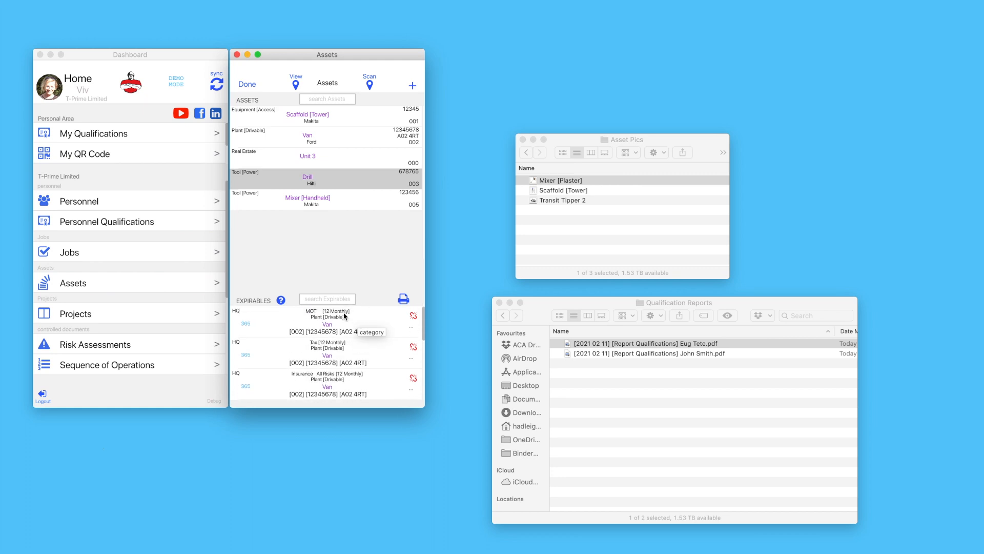
pyautogui.click(332, 300)
pyautogui.write('mot')
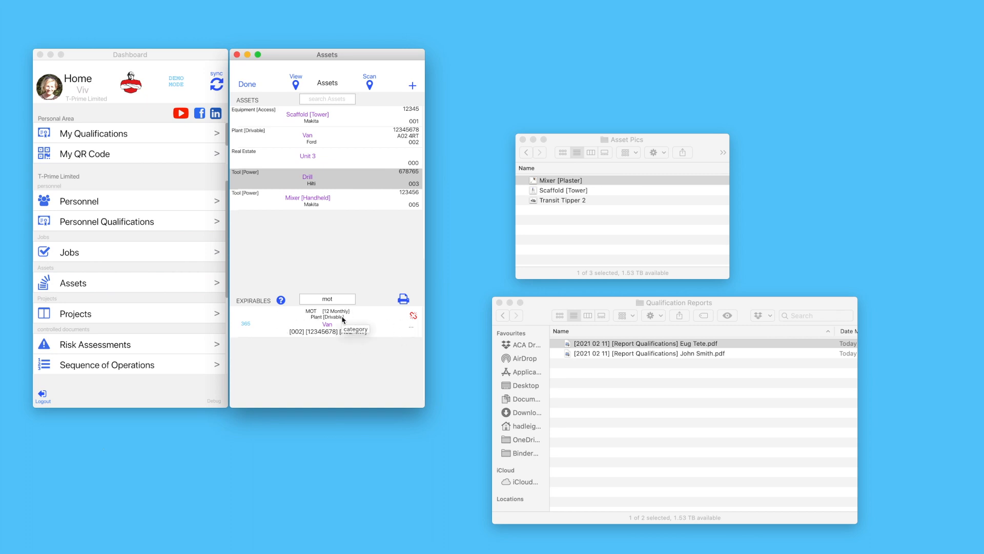
pyautogui.press('BackSpace')
pyautogui.press('BackSpace')
pyautogui.press('BackSpace')
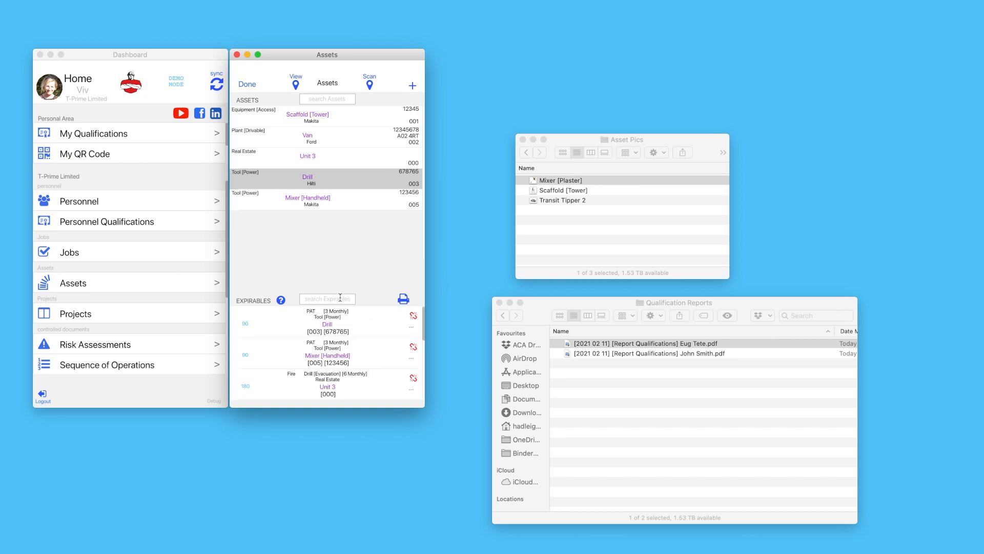
pyautogui.click(312, 185)
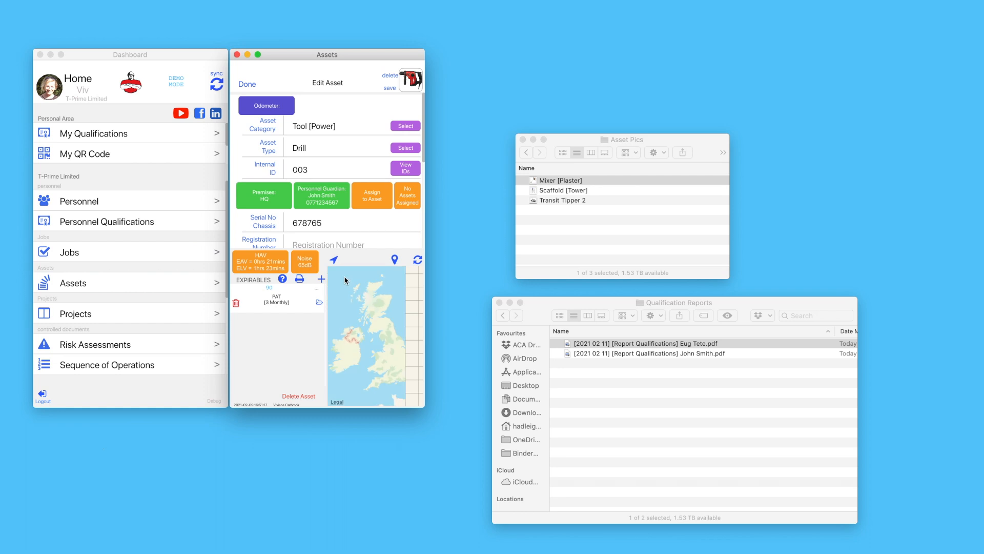
pyautogui.click(394, 262)
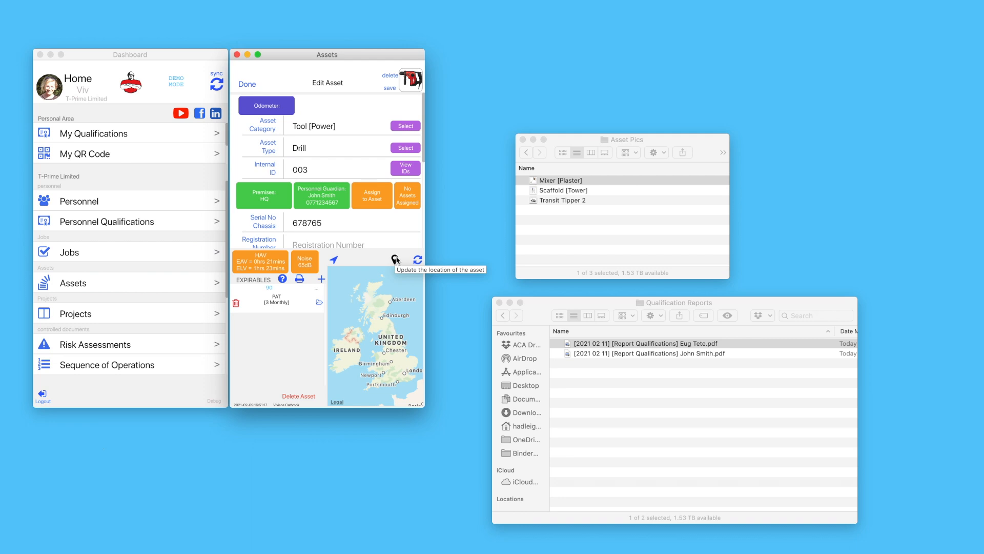
pyautogui.click(247, 84)
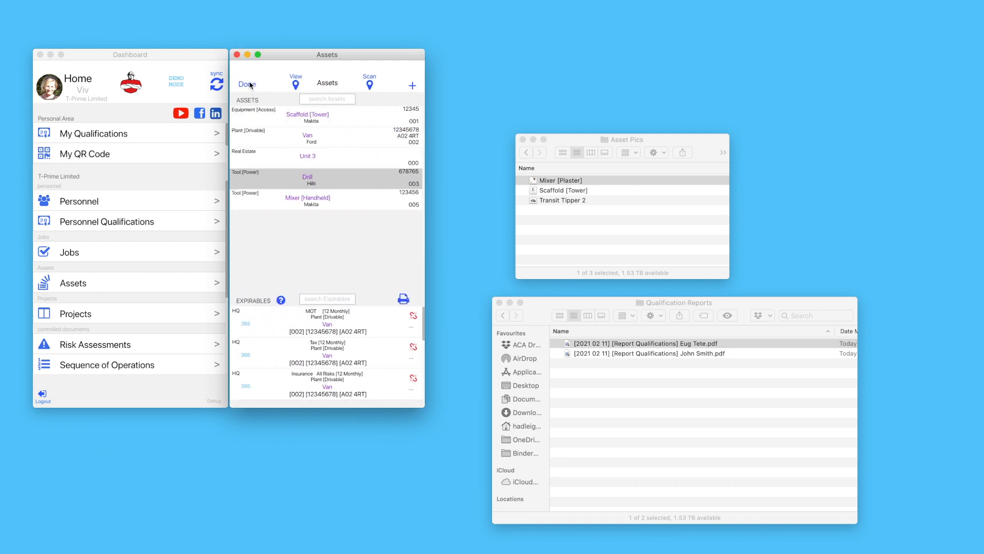
# Close Assets and open the [Drylining] [Plasterboarding] risk assessment for editing
pyautogui.click(249, 84)
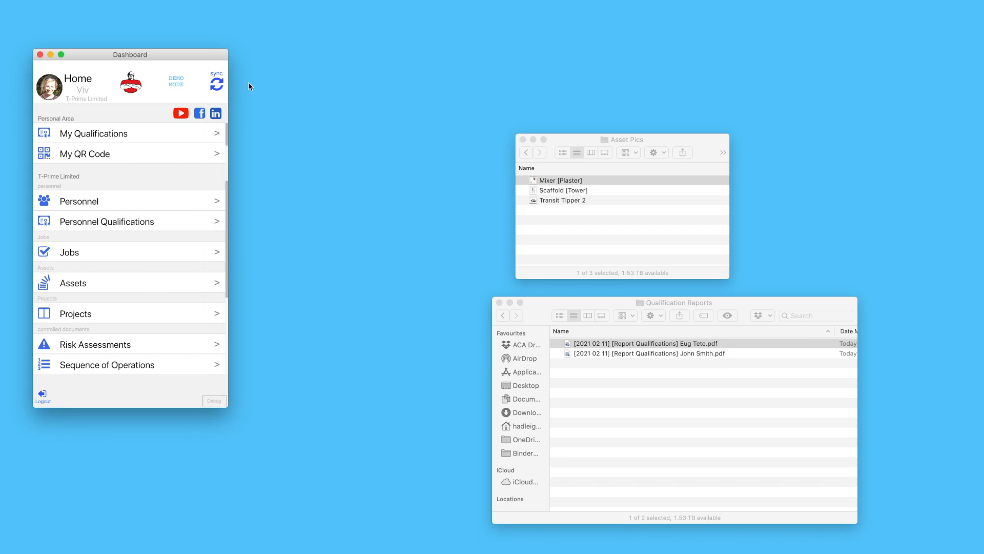
pyautogui.click(143, 346)
pyautogui.moveTo(183, 49); pyautogui.dragTo(387, 49)
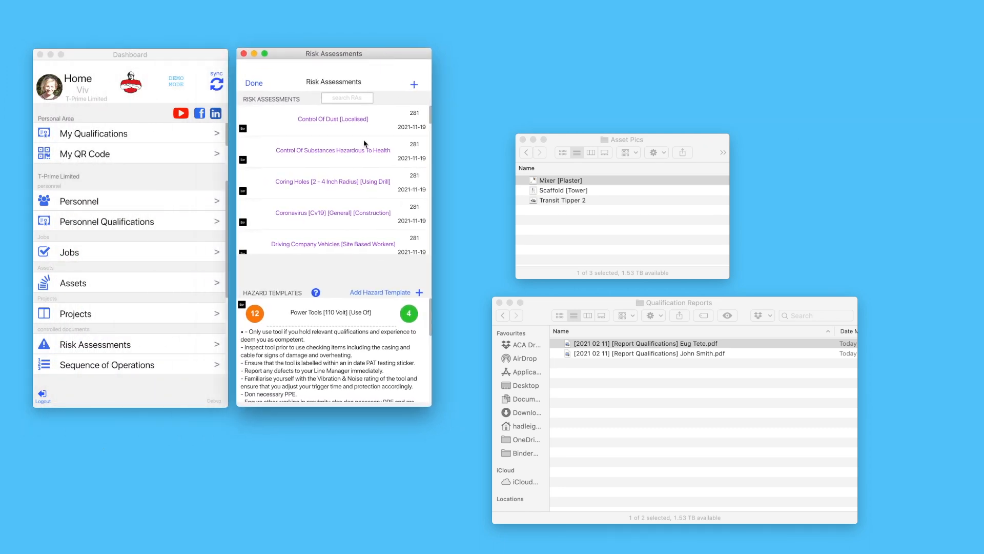
pyautogui.scroll(-10, 365, 143)
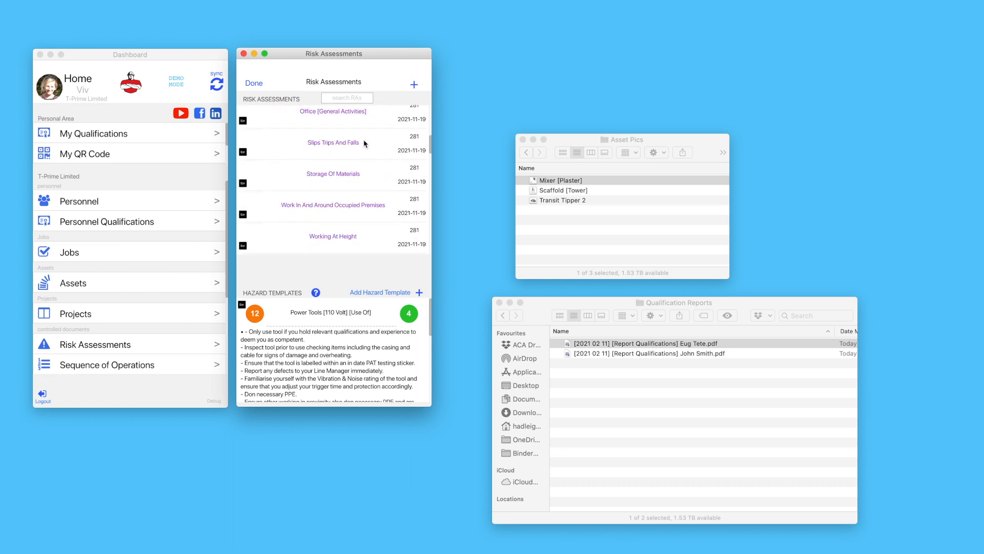
pyautogui.scroll(-2, 365, 144)
pyautogui.scroll(-1, 365, 144)
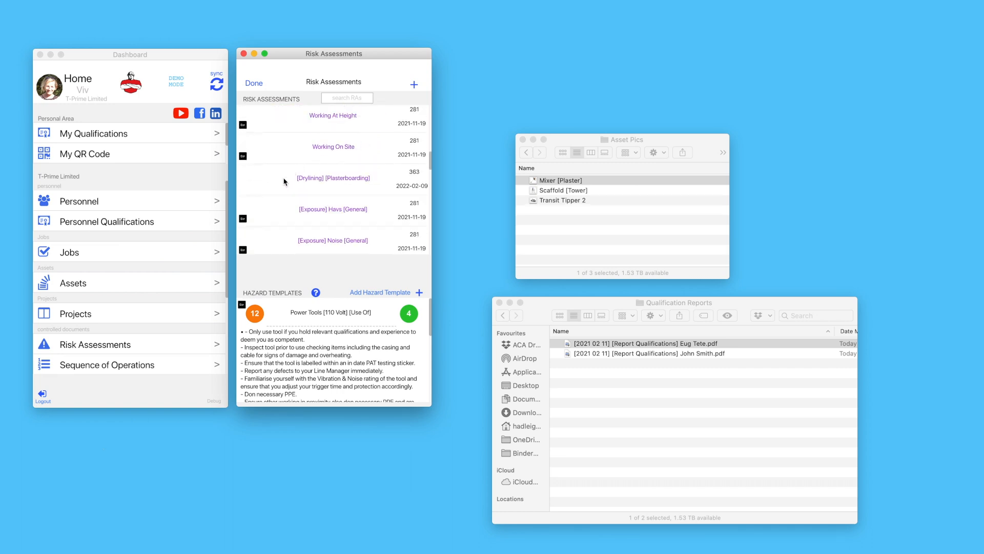
pyautogui.click(321, 183)
pyautogui.click(326, 271)
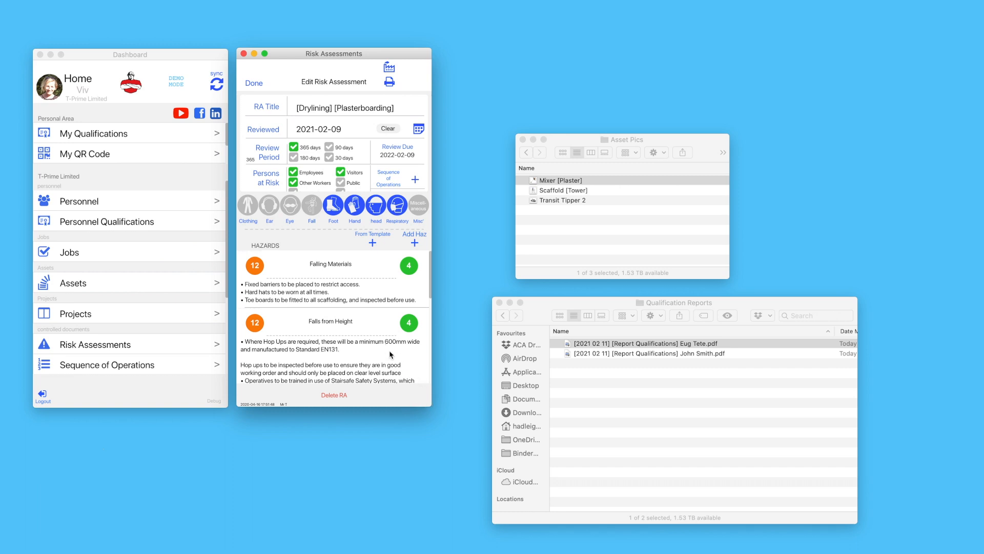
# Review the assessment's hazards, then close it and the Risk Assessments window
pyautogui.scroll(-3, 379, 331)
pyautogui.scroll(-3, 379, 331)
pyautogui.scroll(5, 378, 331)
pyautogui.click(261, 85)
pyautogui.click(256, 85)
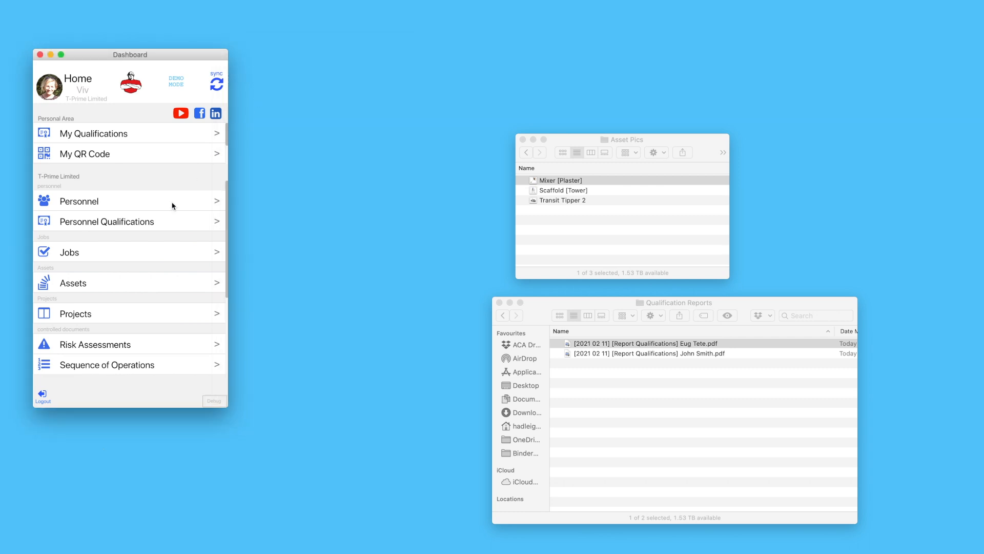
pyautogui.scroll(-4, 147, 305)
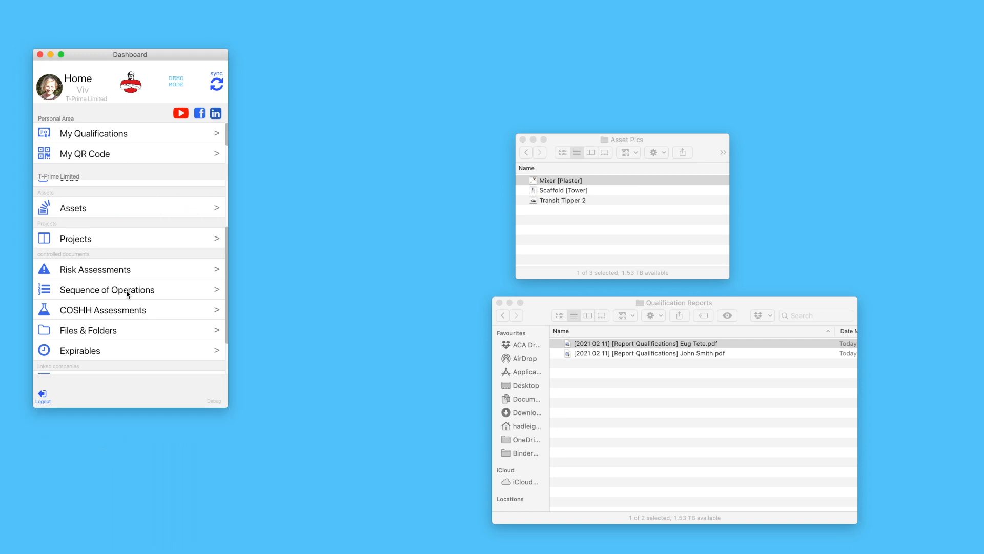
pyautogui.click(128, 294)
pyautogui.moveTo(175, 60); pyautogui.dragTo(370, 60)
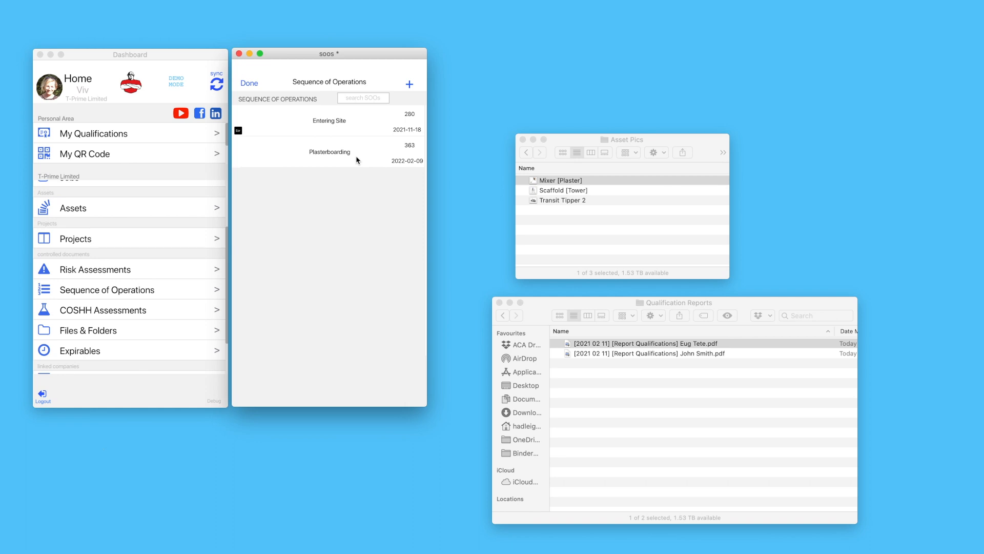
pyautogui.click(326, 156)
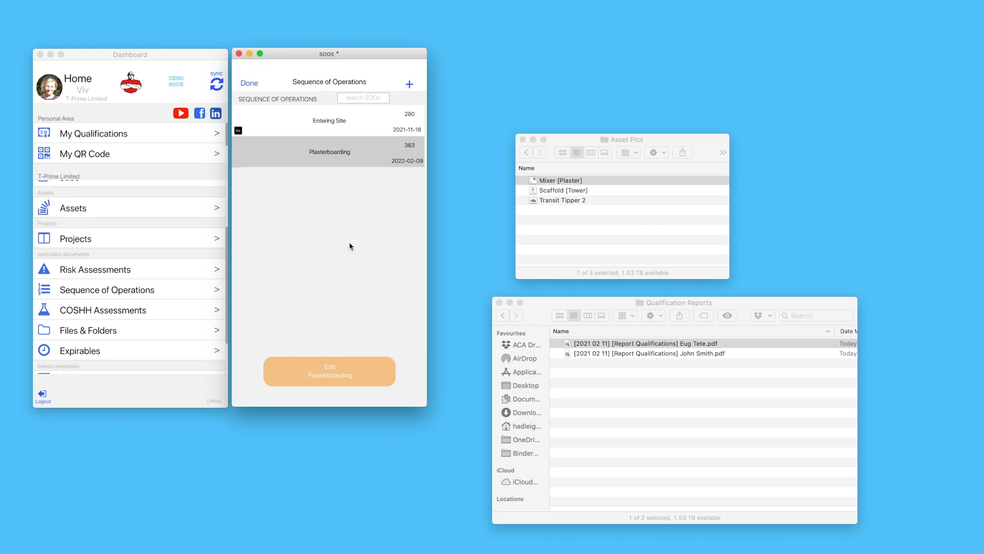
pyautogui.click(317, 382)
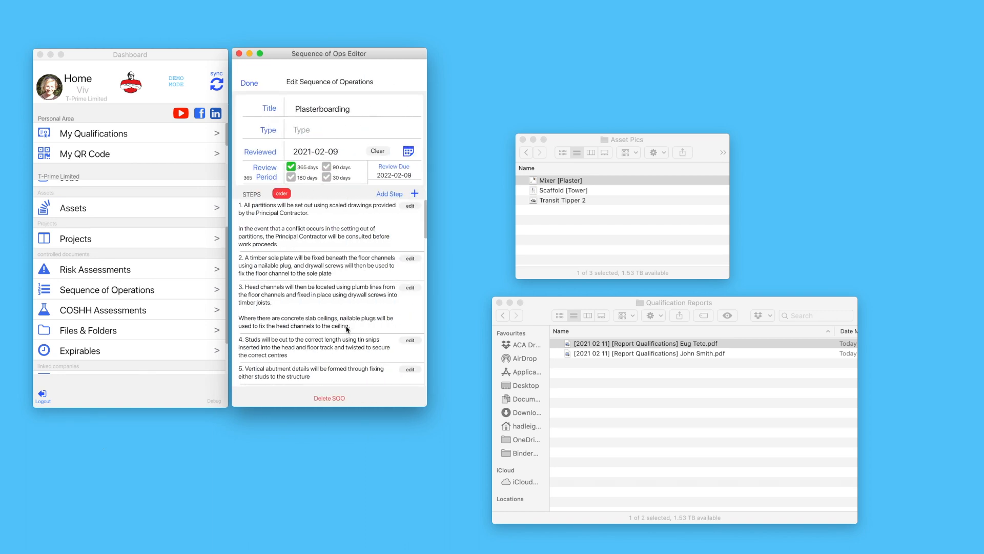
pyautogui.scroll(-2, 353, 241)
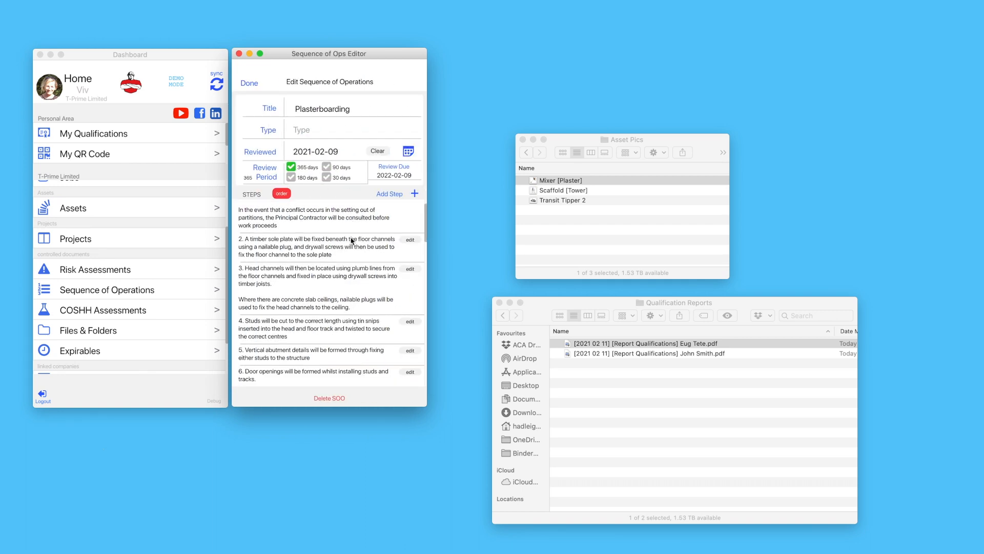
pyautogui.scroll(-5, 352, 241)
pyautogui.scroll(-10, 352, 241)
pyautogui.scroll(-20, 352, 241)
pyautogui.scroll(-8, 352, 241)
pyautogui.scroll(20, 352, 241)
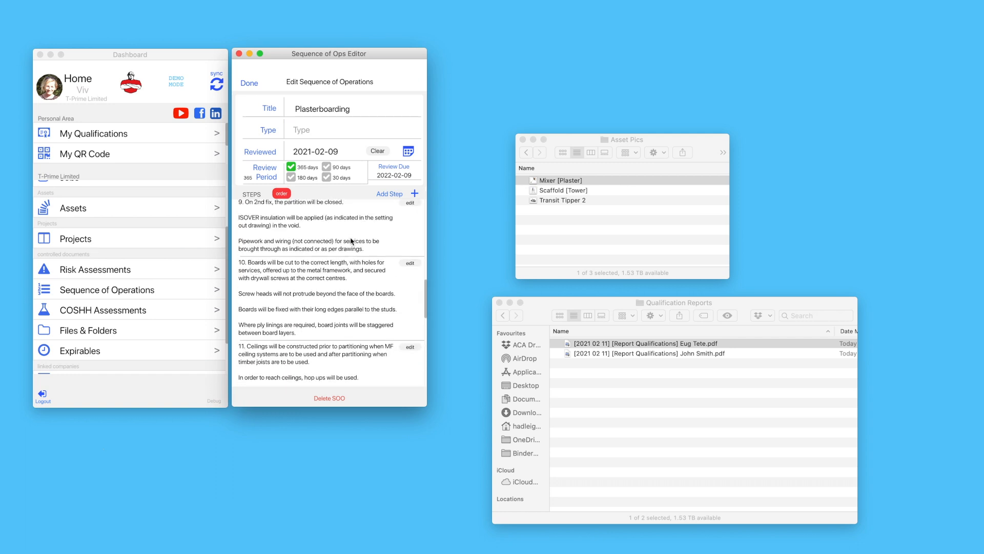
pyautogui.click(249, 83)
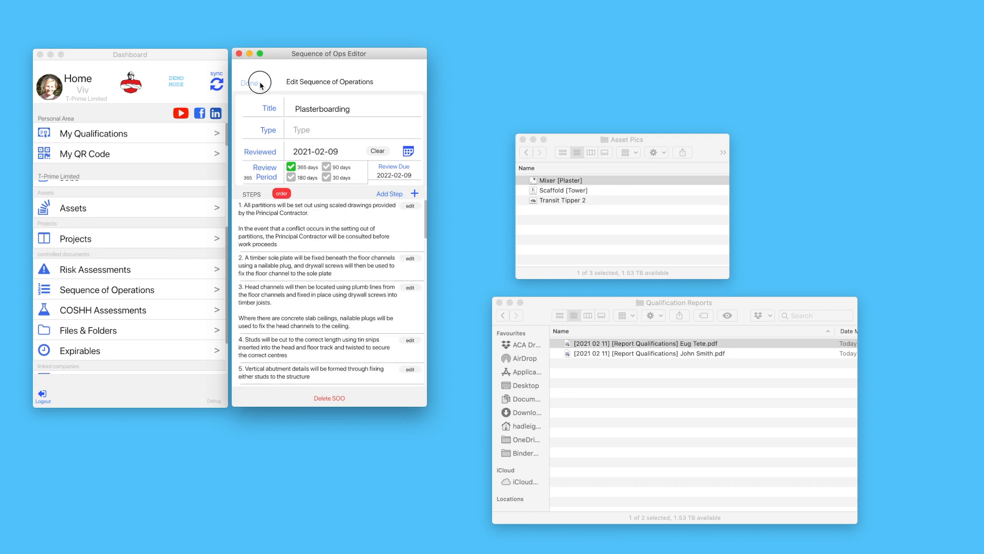
pyautogui.click(259, 86)
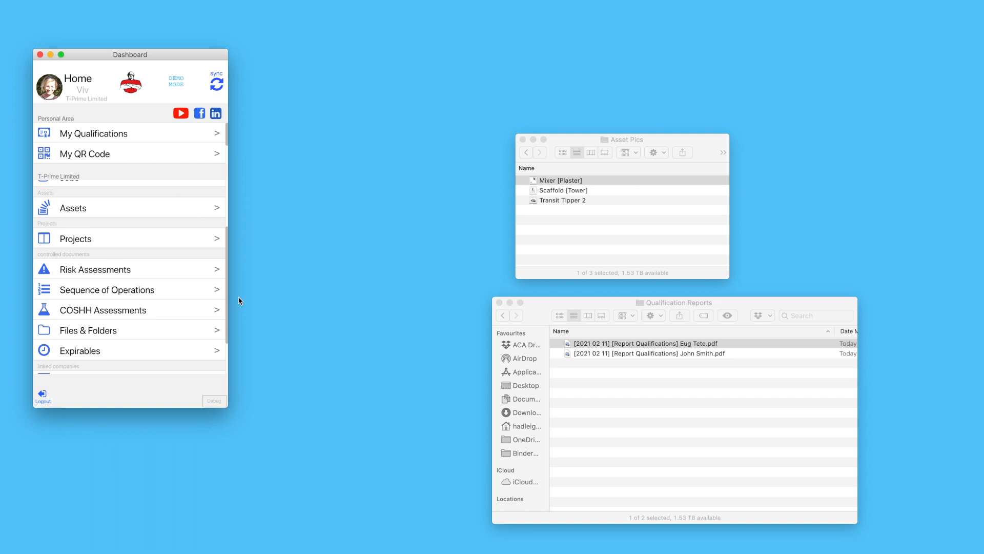
# Open and review the Diesel COSHH assessment, then close it and the COSHH Assessments list
pyautogui.scroll(-3, 186, 322)
pyautogui.scroll(-5, 186, 322)
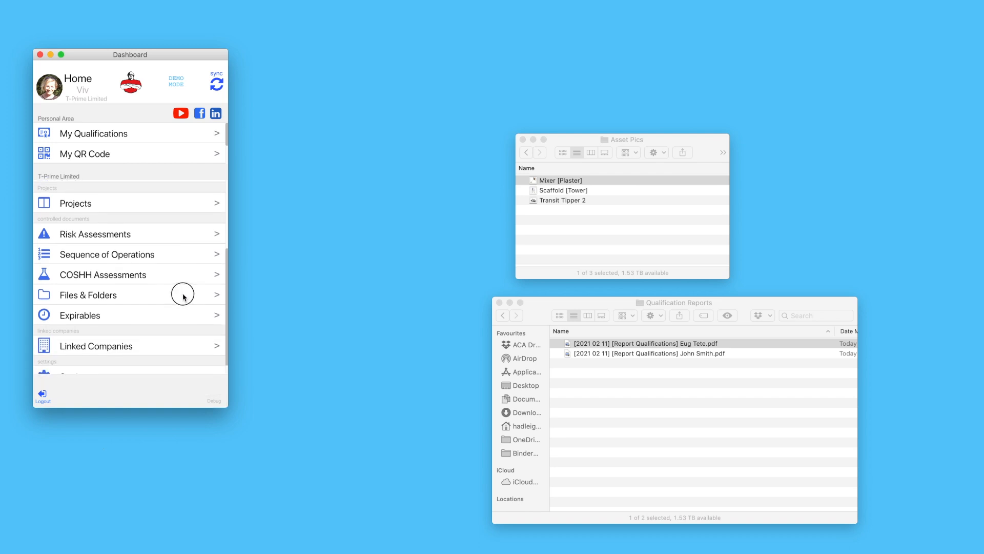
pyautogui.click(146, 271)
pyautogui.moveTo(151, 55); pyautogui.dragTo(330, 58)
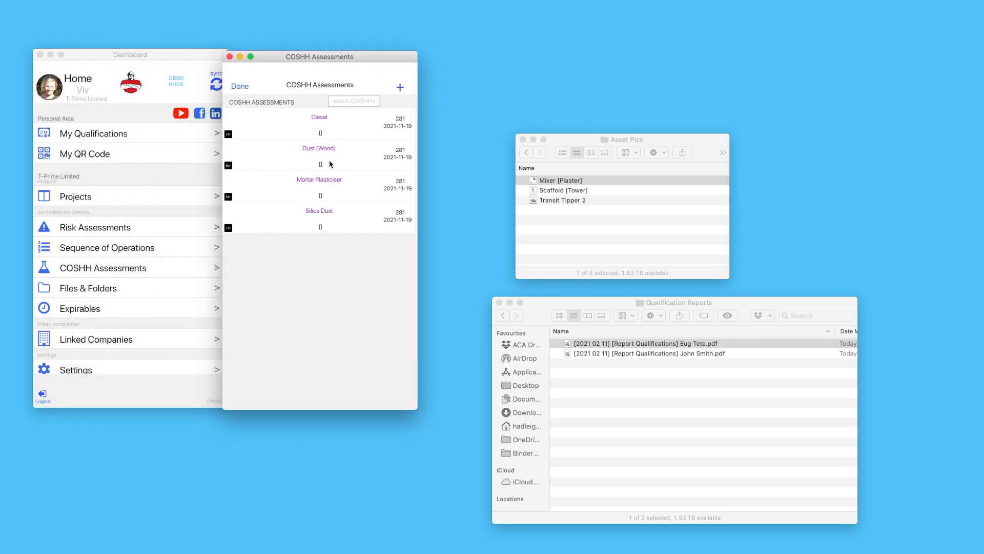
pyautogui.click(337, 131)
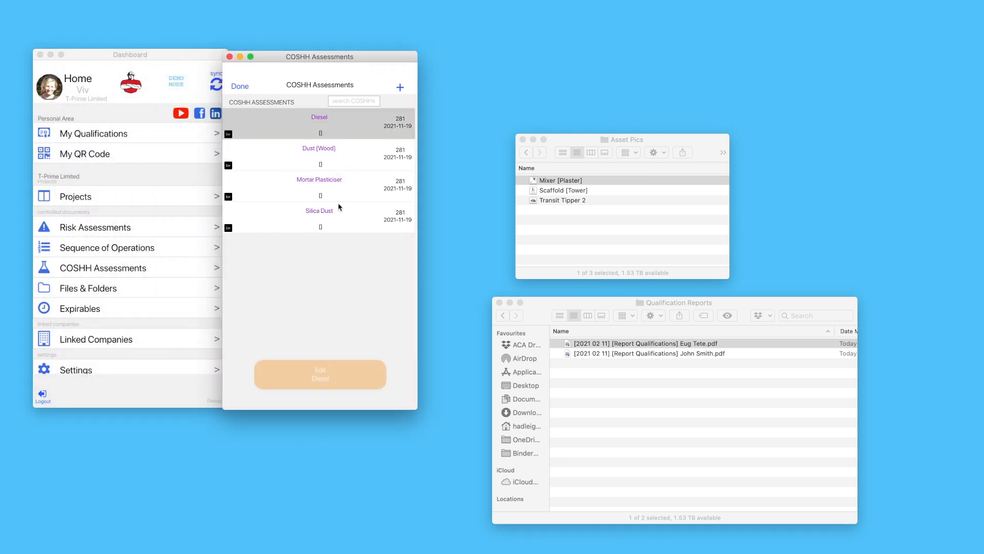
pyautogui.click(347, 371)
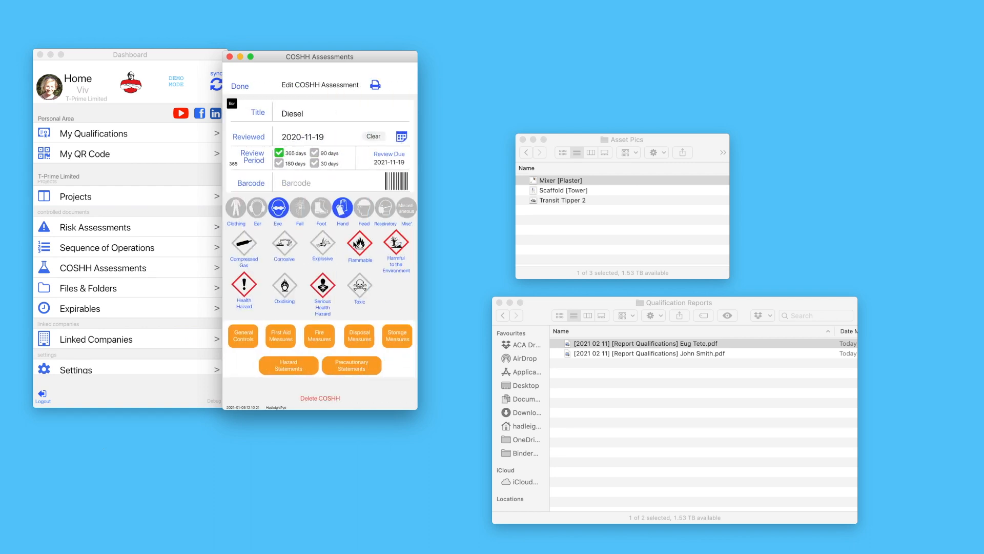
pyautogui.click(240, 86)
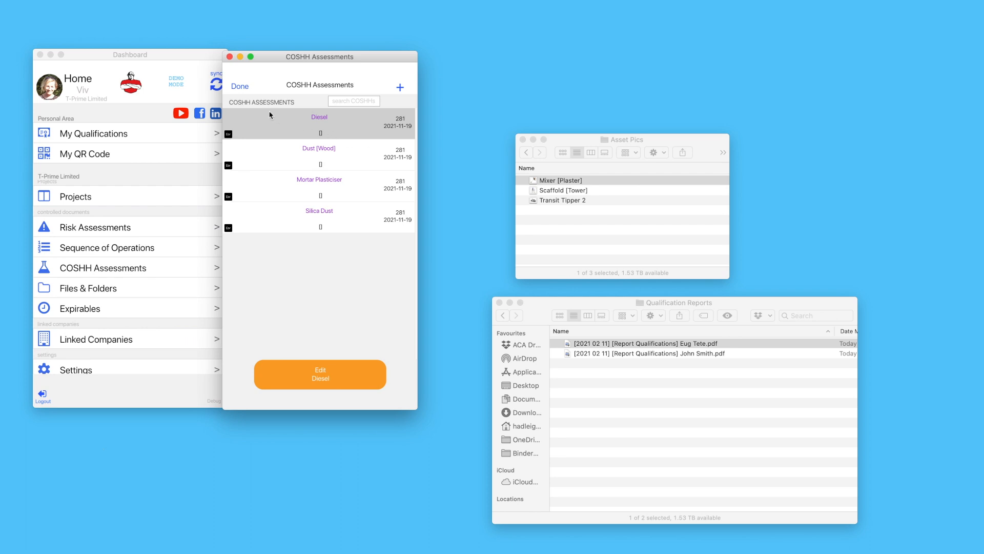
pyautogui.click(242, 88)
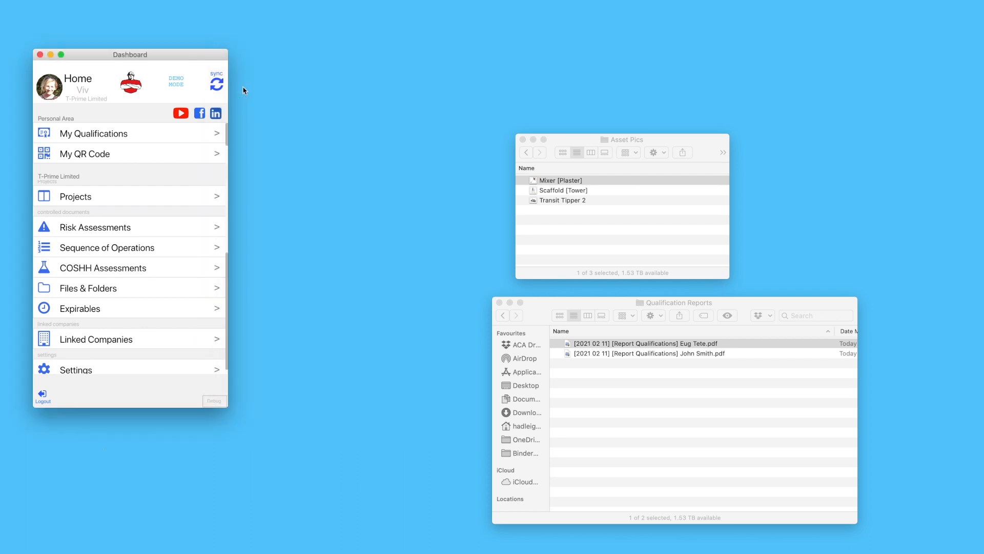
pyautogui.moveTo(164, 311); pyautogui.dragTo(161, 286)
pyautogui.click(161, 286)
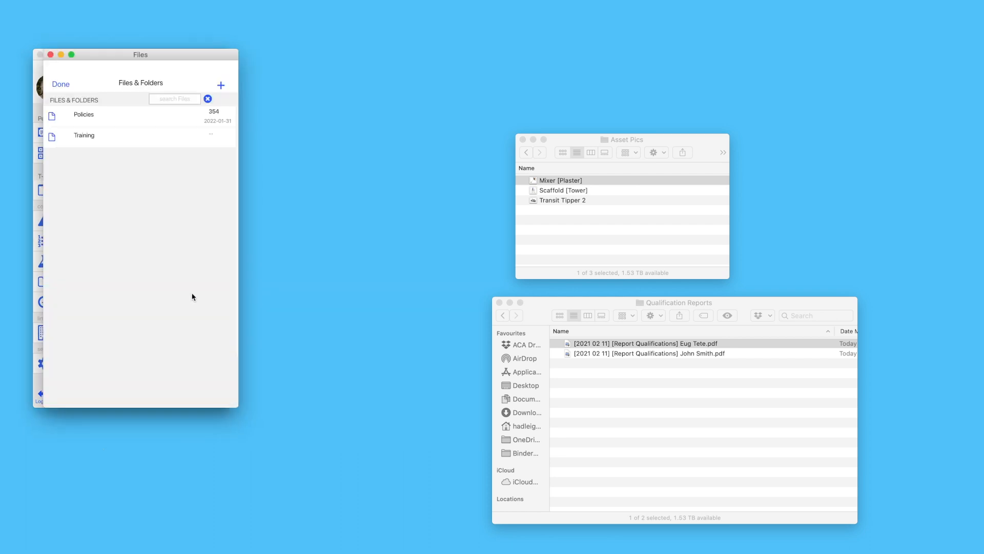
pyautogui.moveTo(202, 57); pyautogui.dragTo(403, 57)
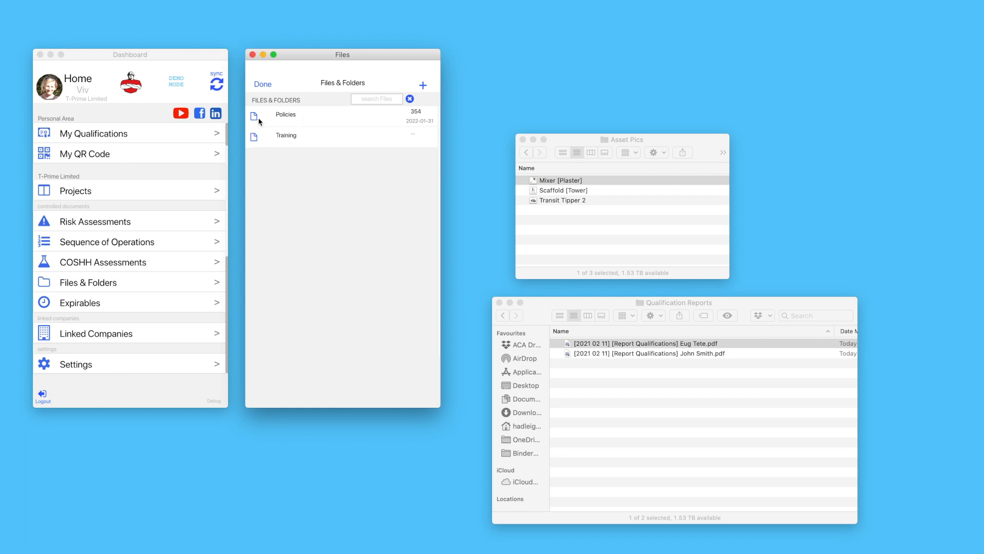
pyautogui.click(305, 118)
pyautogui.click(367, 368)
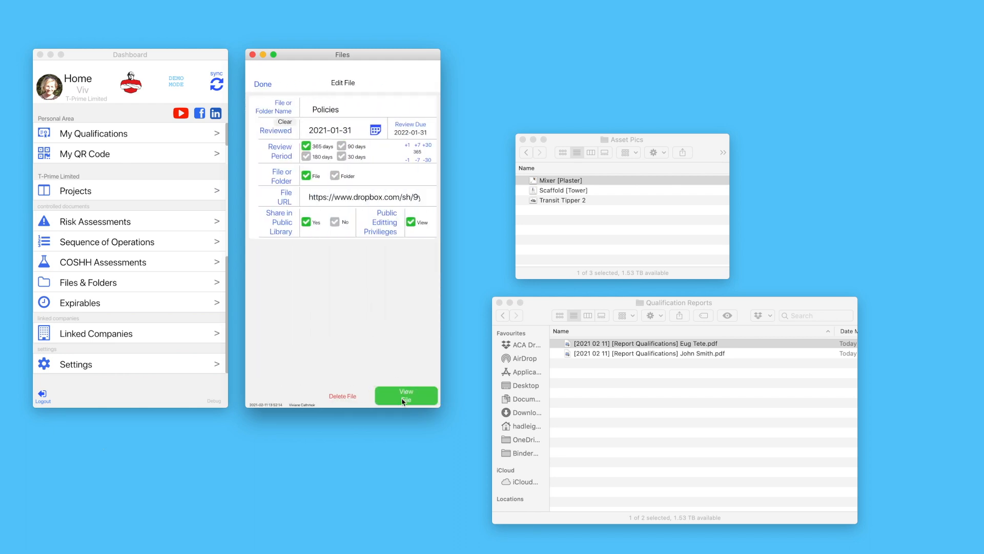
pyautogui.click(404, 398)
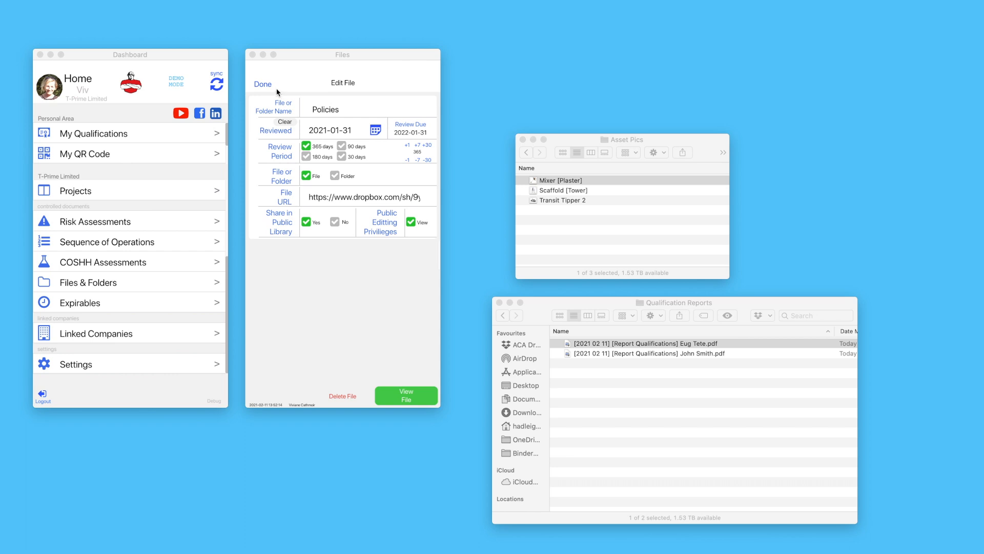
pyautogui.click(276, 90)
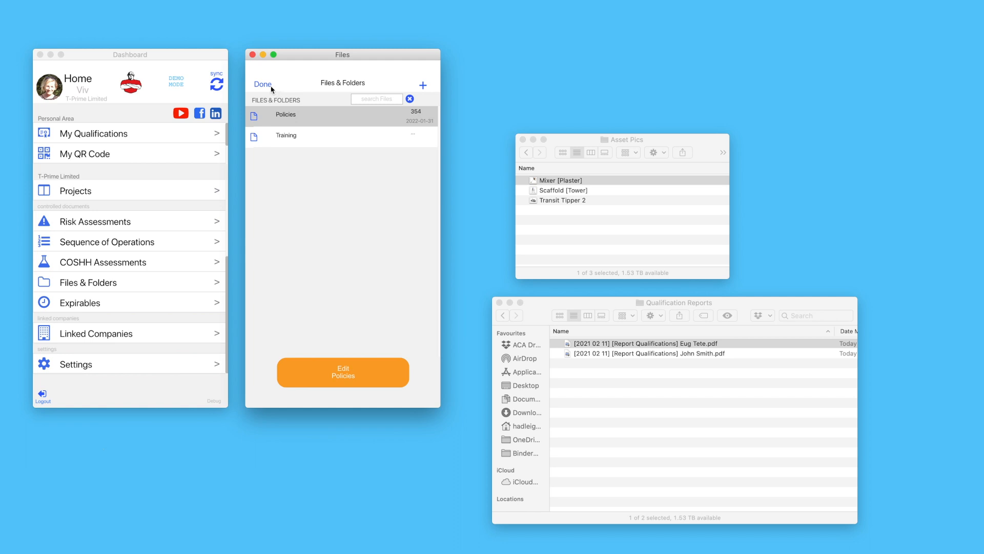
pyautogui.click(263, 85)
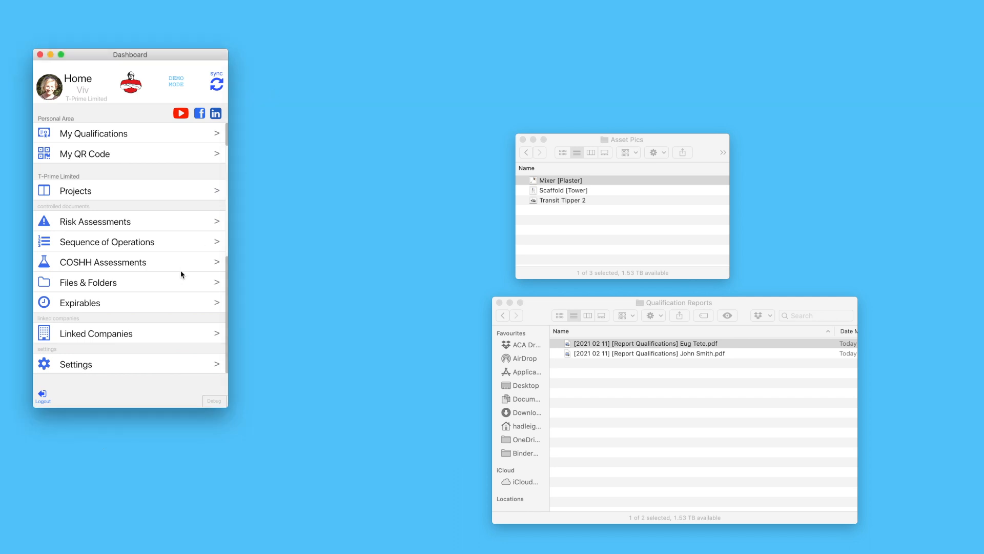
# Open the PAT expirable from the Expirables list for editing
pyautogui.click(89, 309)
pyautogui.moveTo(199, 58); pyautogui.dragTo(397, 57)
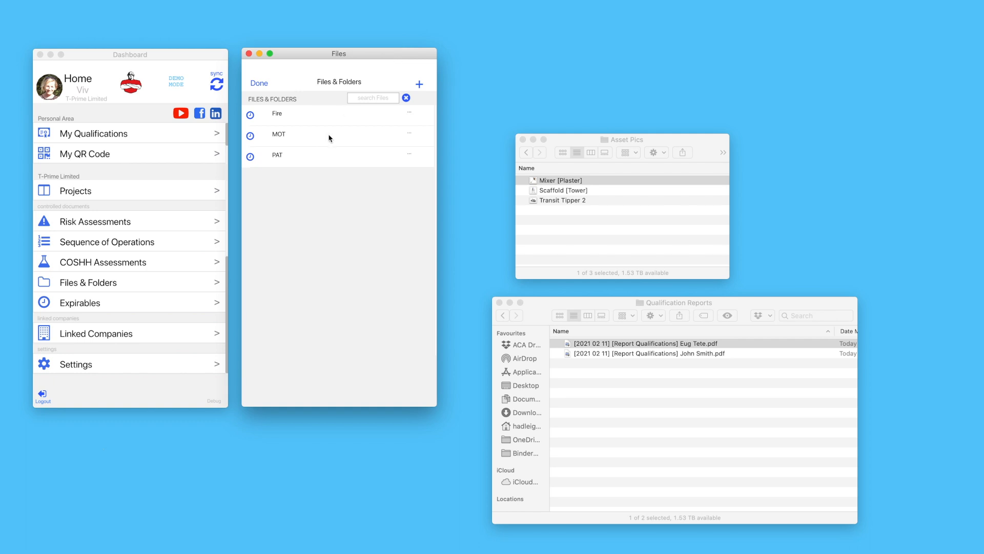
pyautogui.click(296, 155)
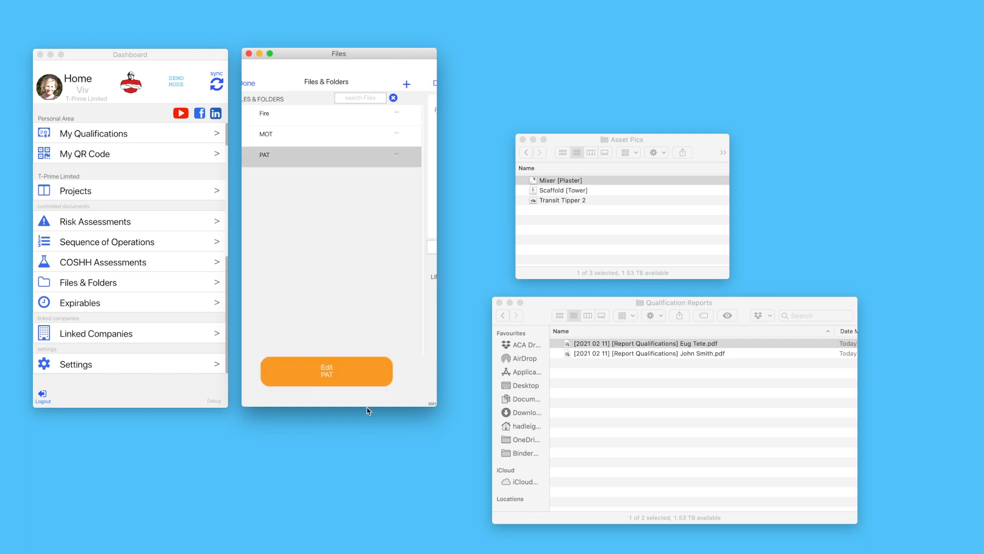
pyautogui.click(365, 371)
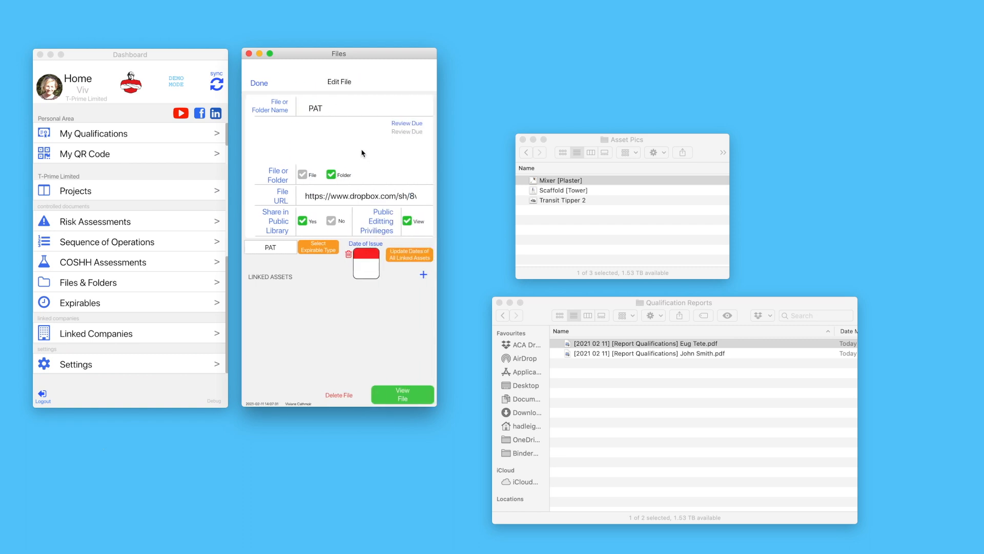
# Show the Demo T Prime folder in Finder and open PAT's linked Dropbox folder
pyautogui.moveTo(568, 162); pyautogui.dragTo(241, 431)
pyautogui.click(198, 421)
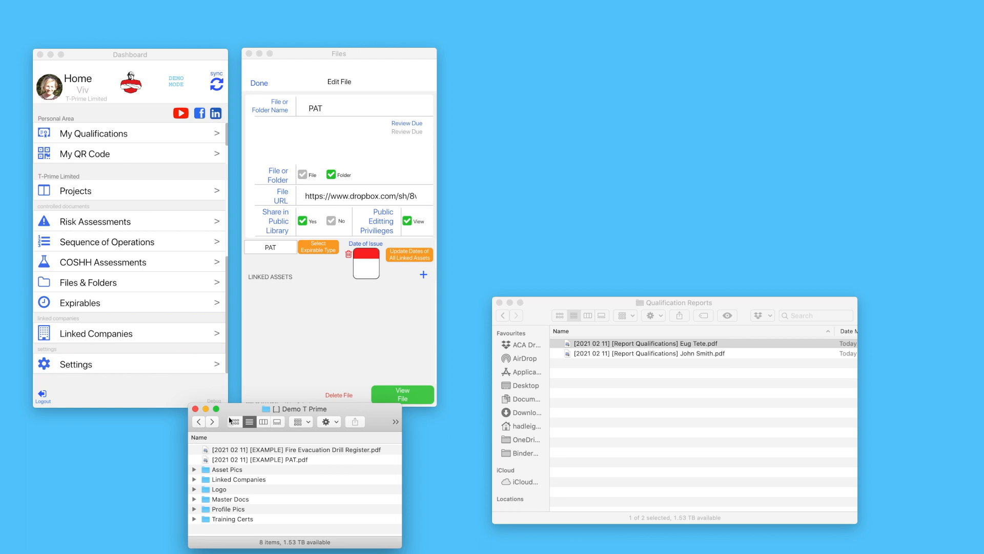
pyautogui.moveTo(238, 413); pyautogui.dragTo(209, 419)
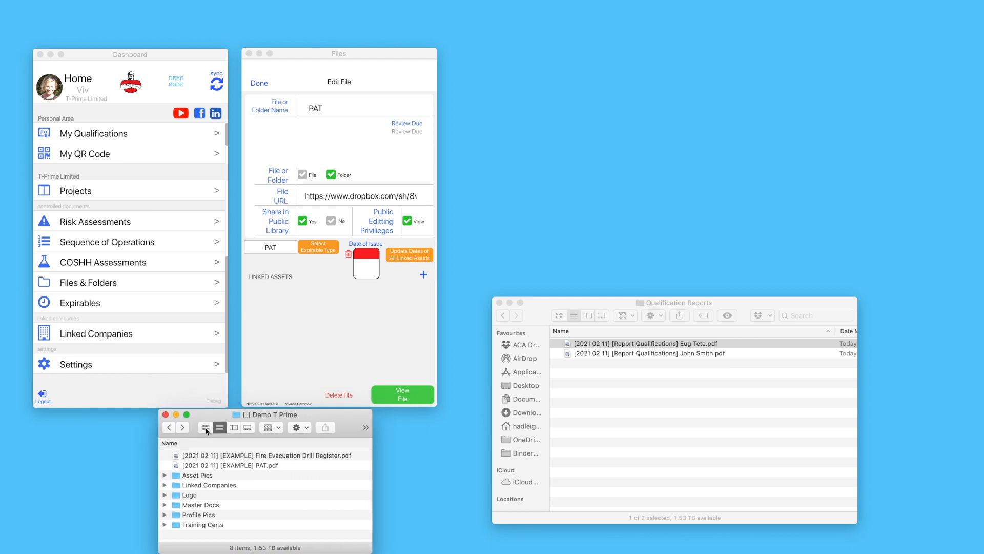
pyautogui.click(400, 395)
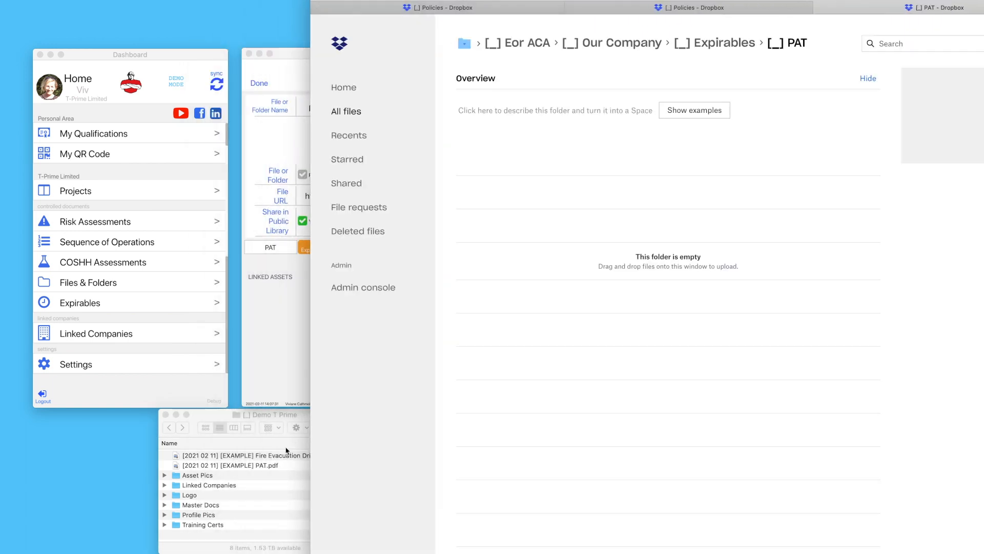
# Upload [2021 02 11] [EXAMPLE] PAT.pdf into the Dropbox PAT folder
pyautogui.moveTo(261, 466); pyautogui.dragTo(668, 262)
pyautogui.click(796, 410)
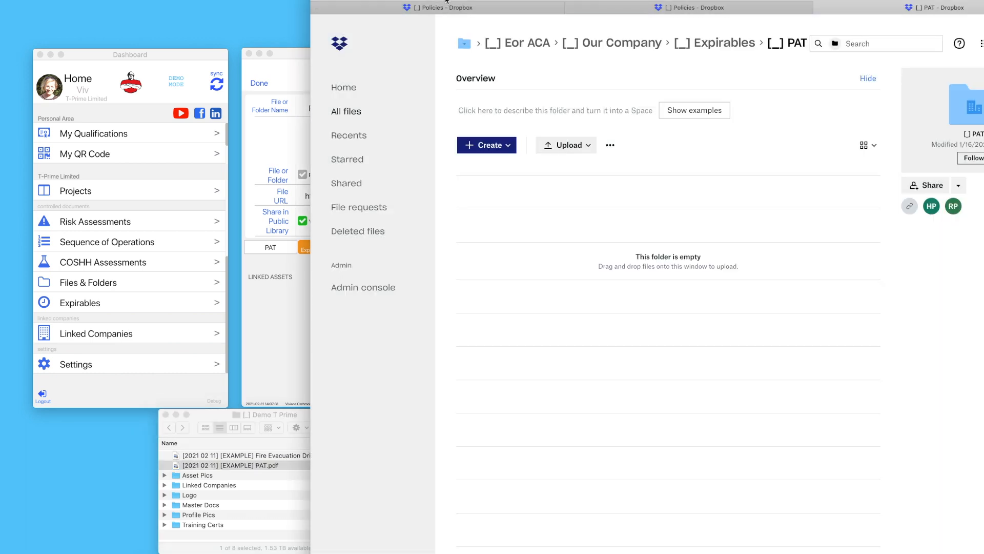
pyautogui.moveTo(446, 2); pyautogui.dragTo(749, 17)
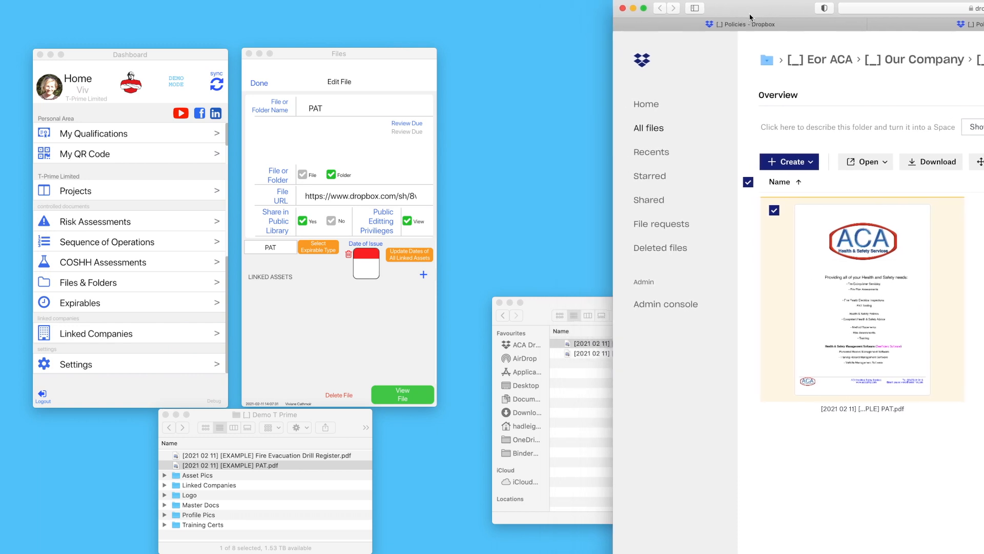
# Set PAT's issue date to 01 Feb 2021 and link the guardian's Drill and Mixer [Handheld] assets
pyautogui.click(366, 264)
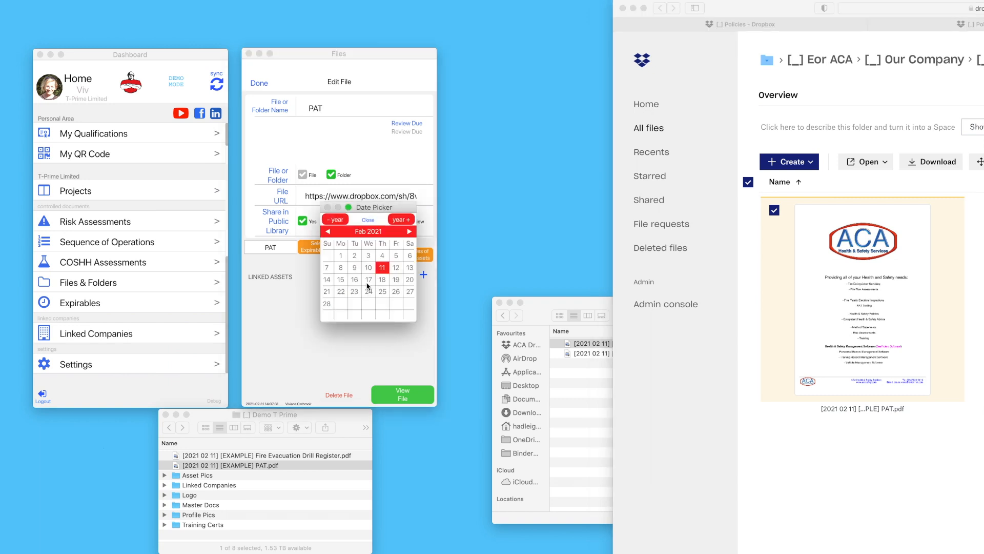
pyautogui.click(341, 257)
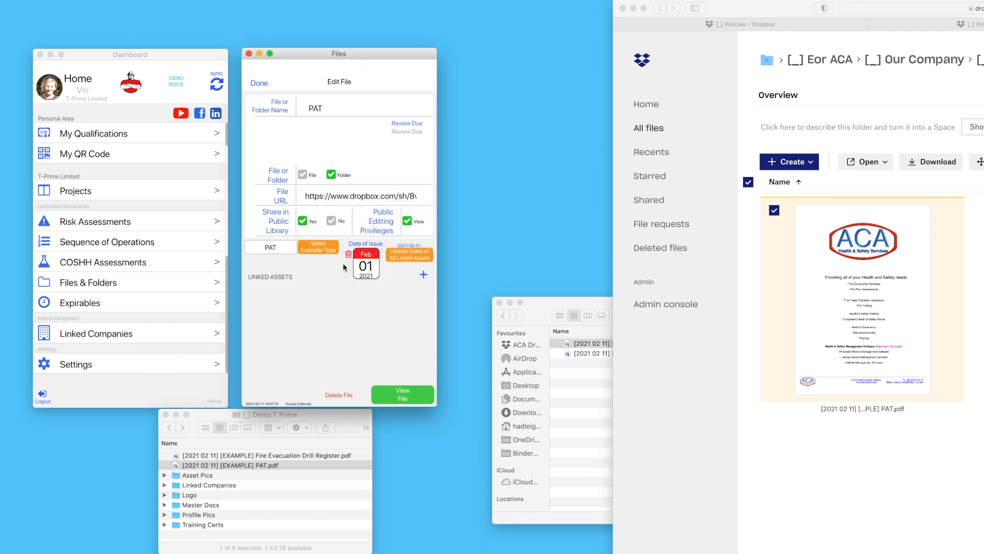
pyautogui.click(423, 275)
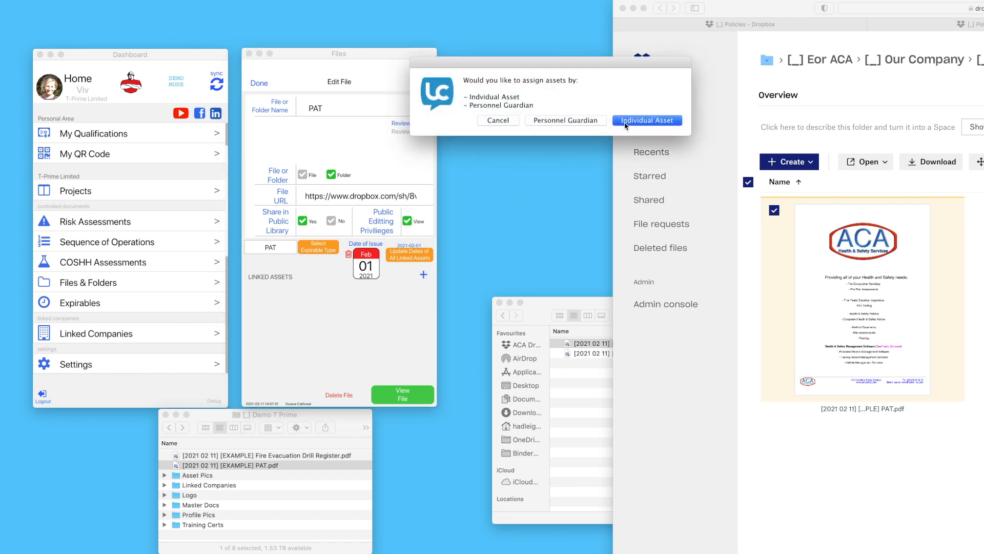
pyautogui.click(553, 121)
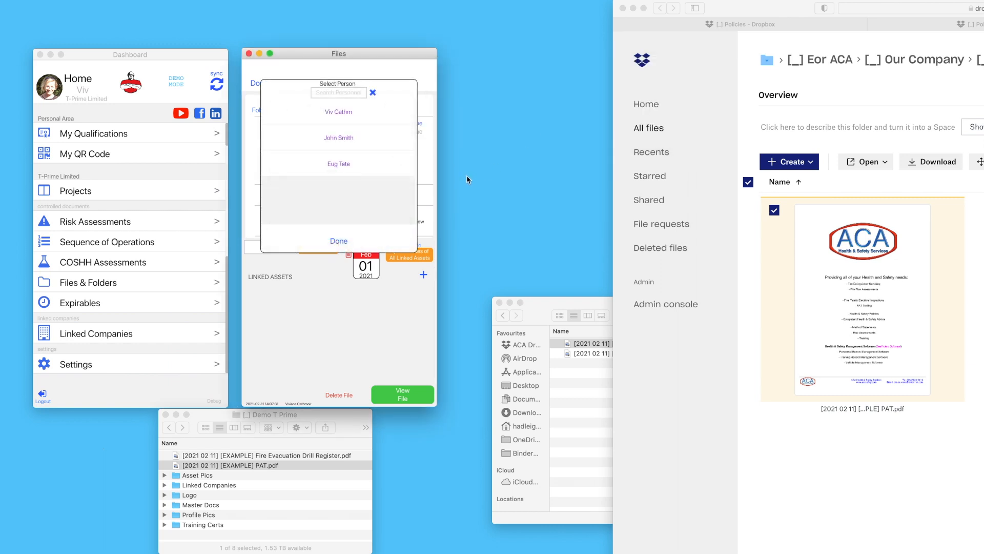
pyautogui.click(349, 138)
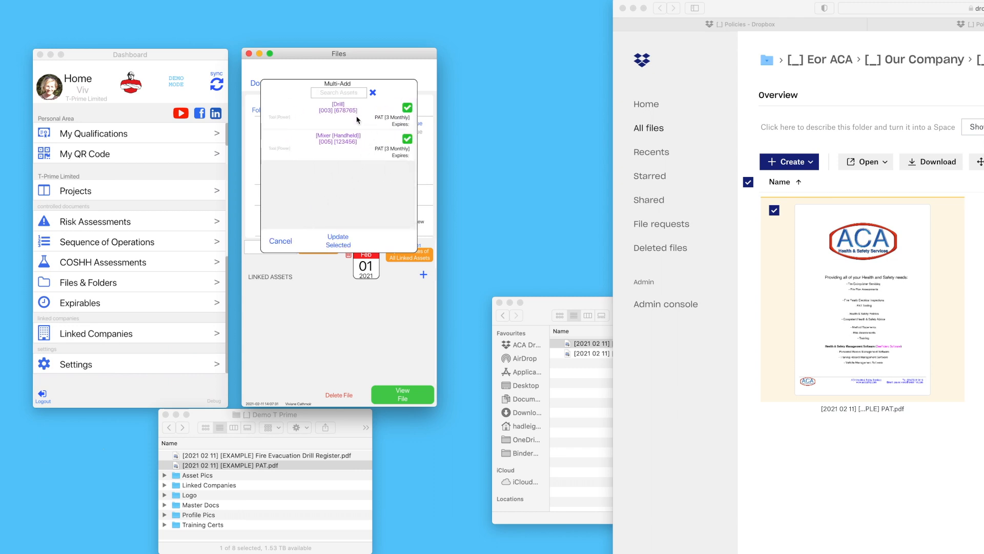
pyautogui.click(339, 242)
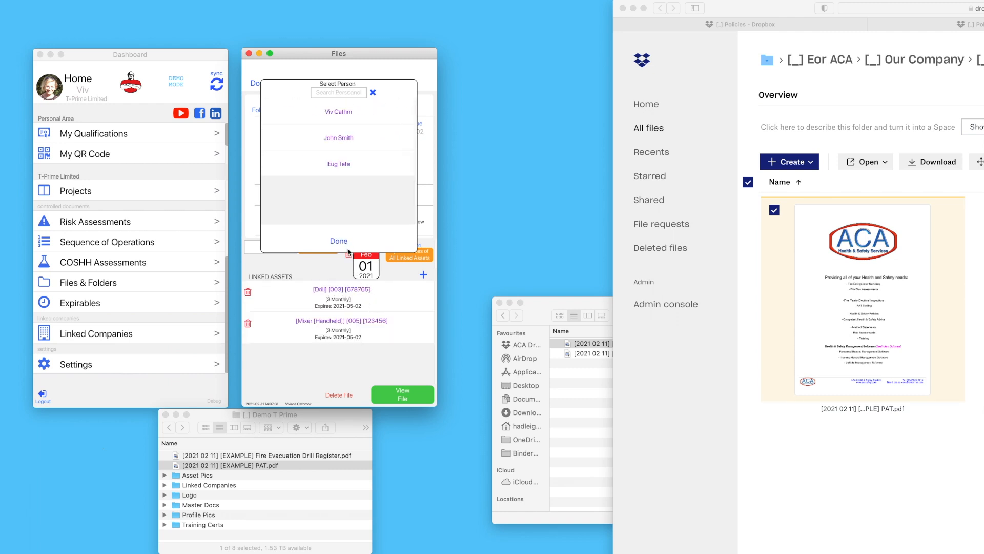
pyautogui.click(338, 241)
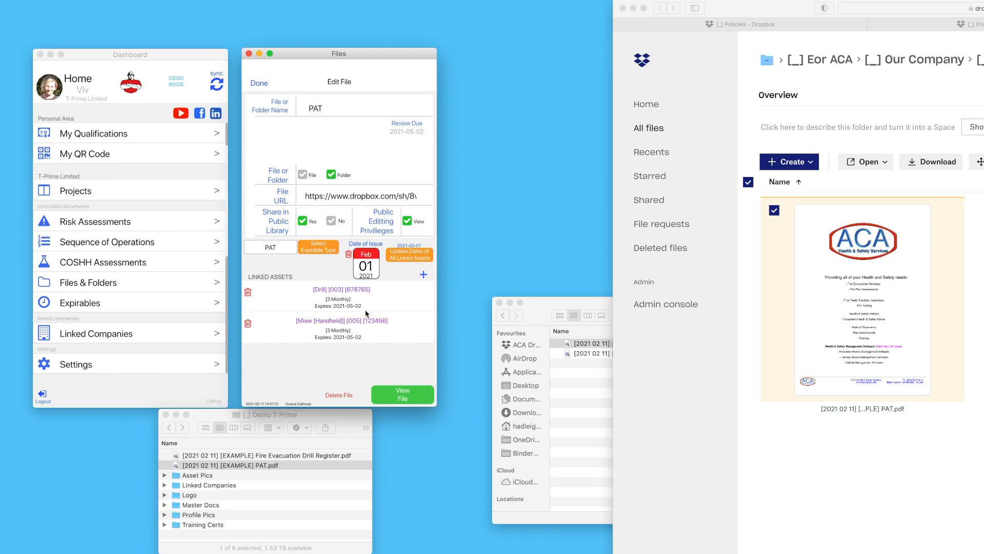
pyautogui.click(260, 83)
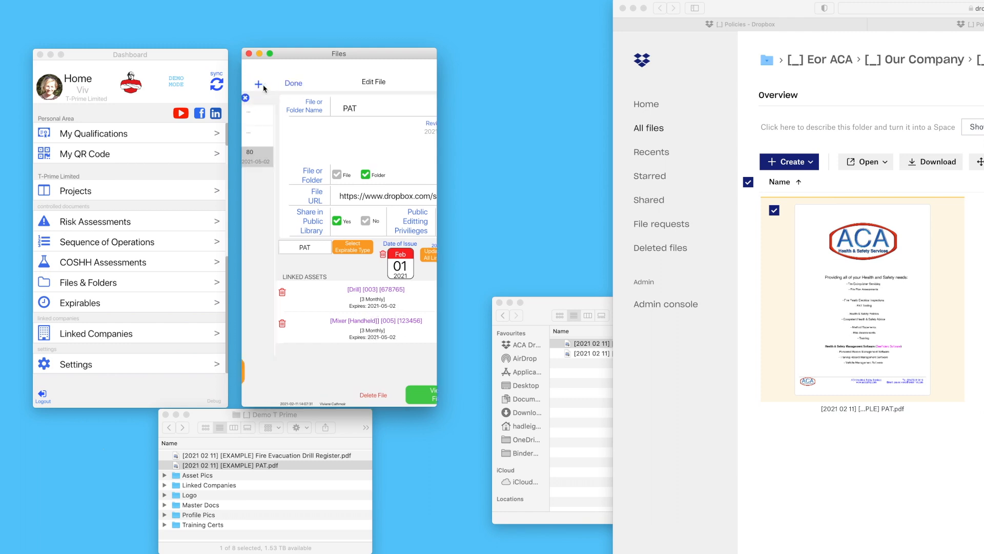
pyautogui.click(263, 85)
pyautogui.moveTo(154, 247); pyautogui.dragTo(151, 363)
pyautogui.click(132, 285)
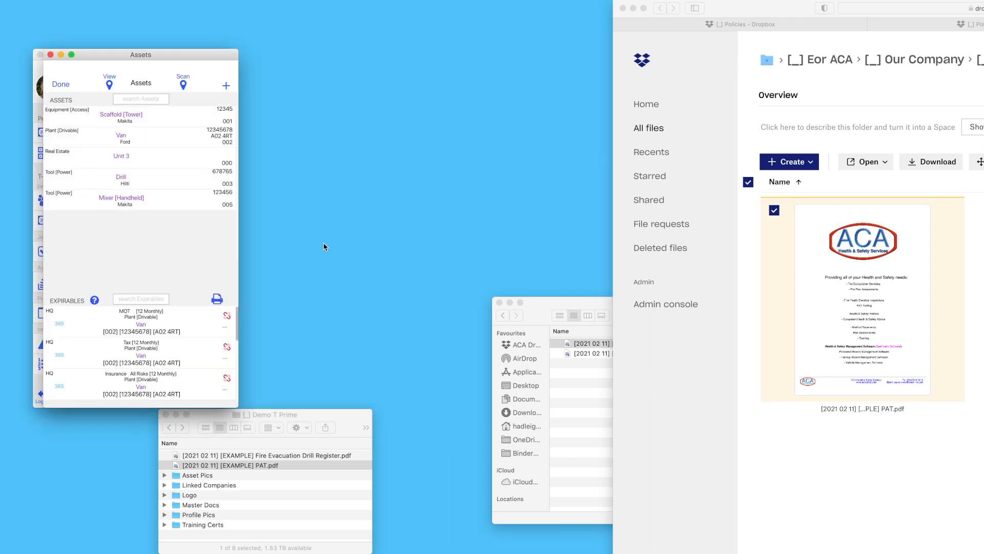
pyautogui.click(141, 298)
pyautogui.write('pat')
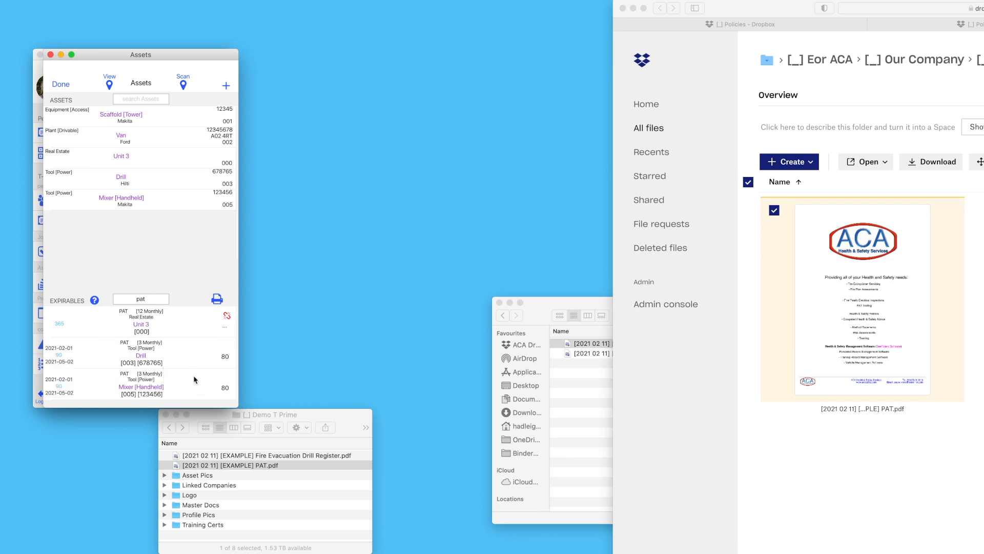
pyautogui.click(64, 90)
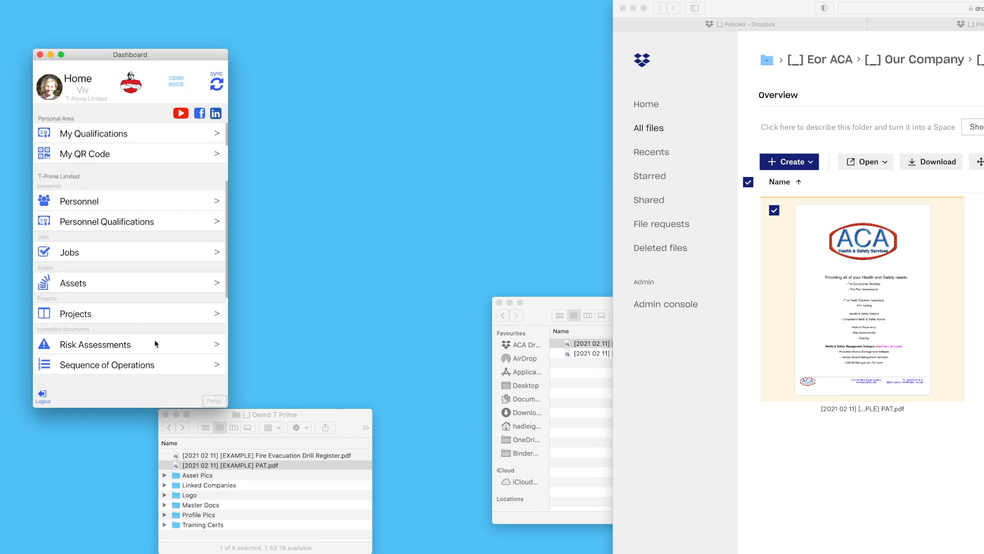
pyautogui.scroll(-5, 155, 283)
pyautogui.click(159, 320)
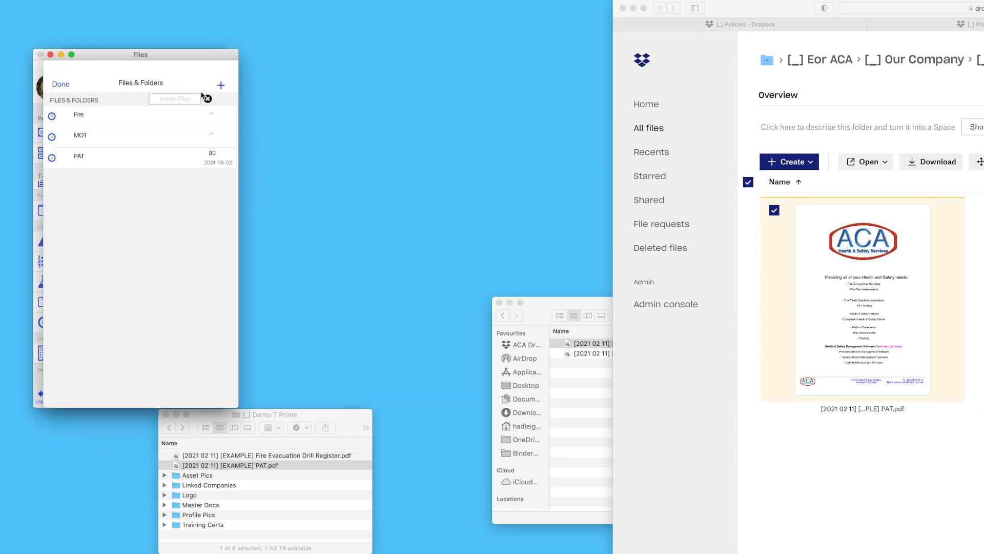
# Open the Fire expirable, set its issue date to 2 February 2021, and open its Dropbox folder
pyautogui.moveTo(191, 58); pyautogui.dragTo(386, 60)
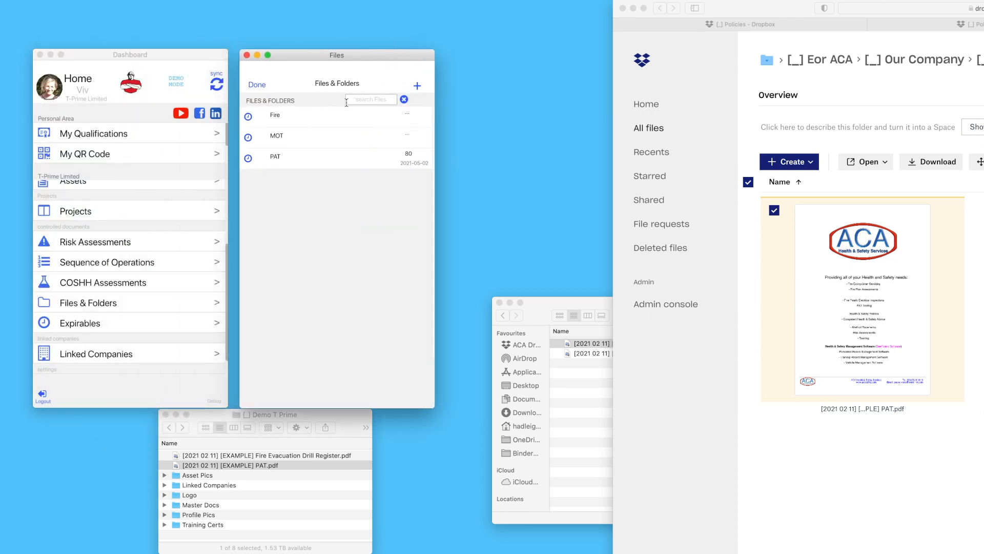
pyautogui.click(340, 121)
pyautogui.click(367, 378)
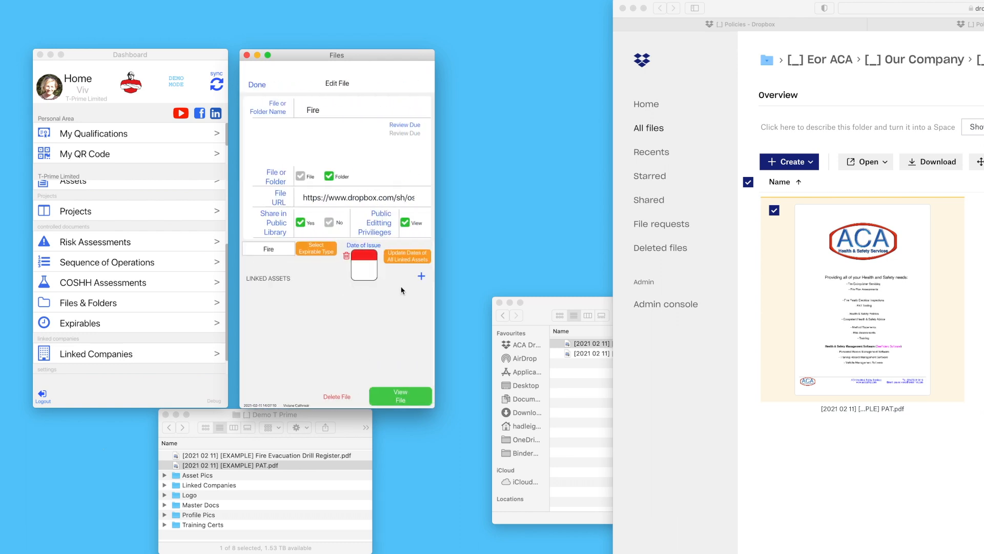
pyautogui.click(374, 272)
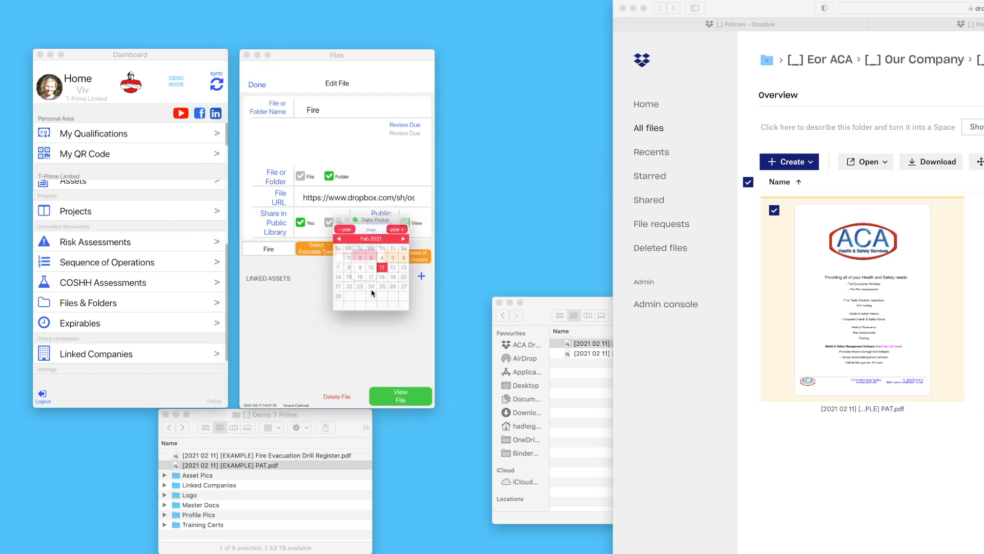
pyautogui.click(360, 255)
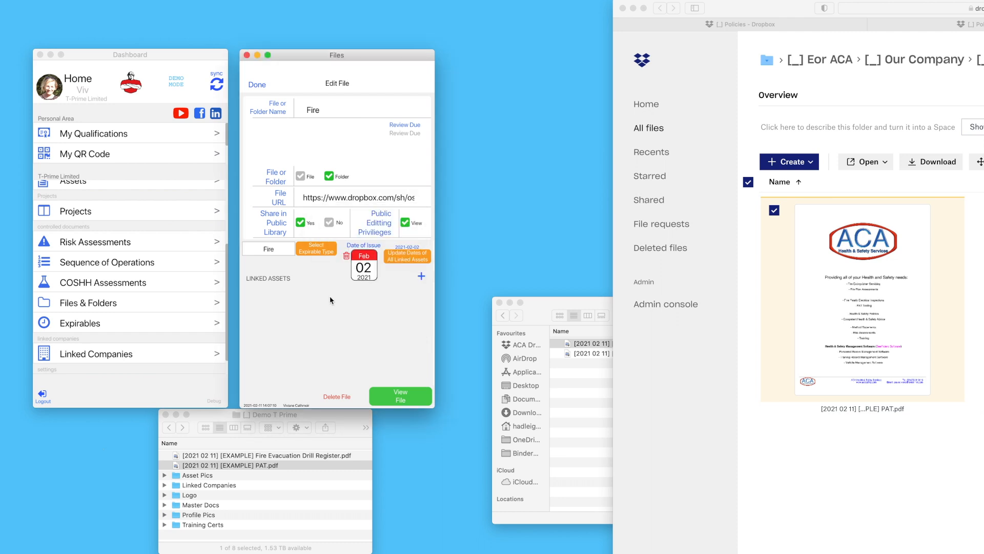
pyautogui.click(400, 396)
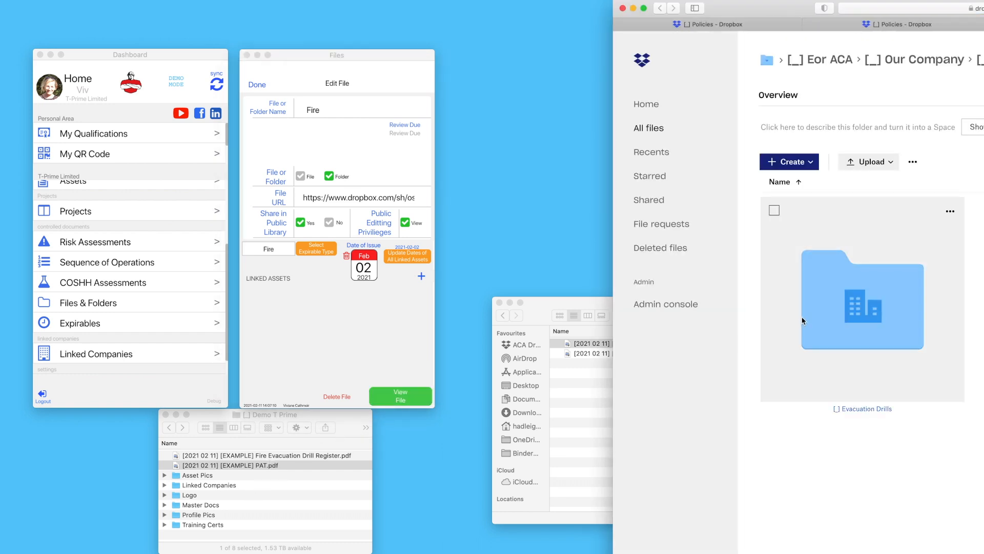
# Upload the Fire Evacuation Drill Register PDF into the Evacuation Drills Dropbox folder
pyautogui.click(800, 321)
pyautogui.moveTo(754, 8); pyautogui.dragTo(603, 2)
pyautogui.moveTo(253, 455); pyautogui.dragTo(729, 296)
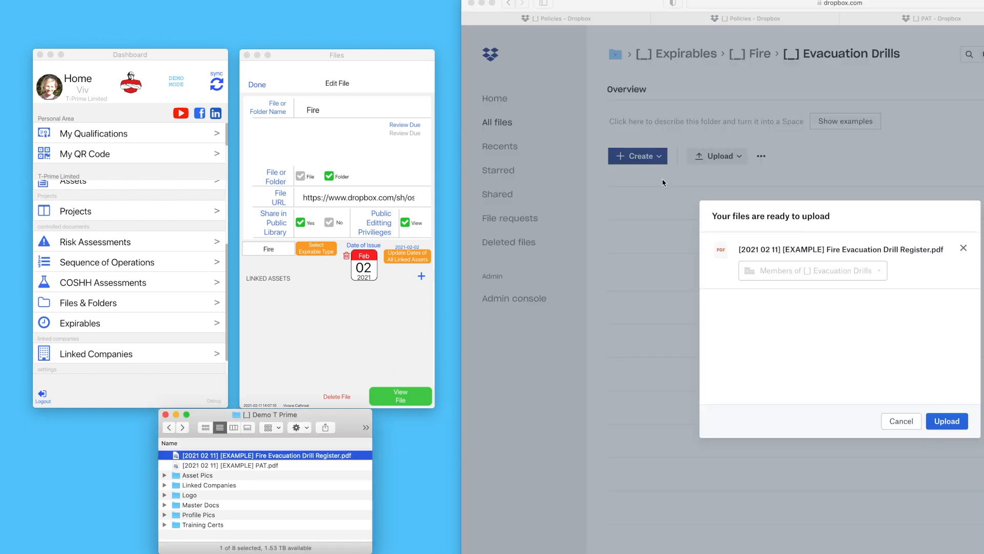
pyautogui.click(936, 430)
pyautogui.moveTo(555, 1); pyautogui.dragTo(679, 15)
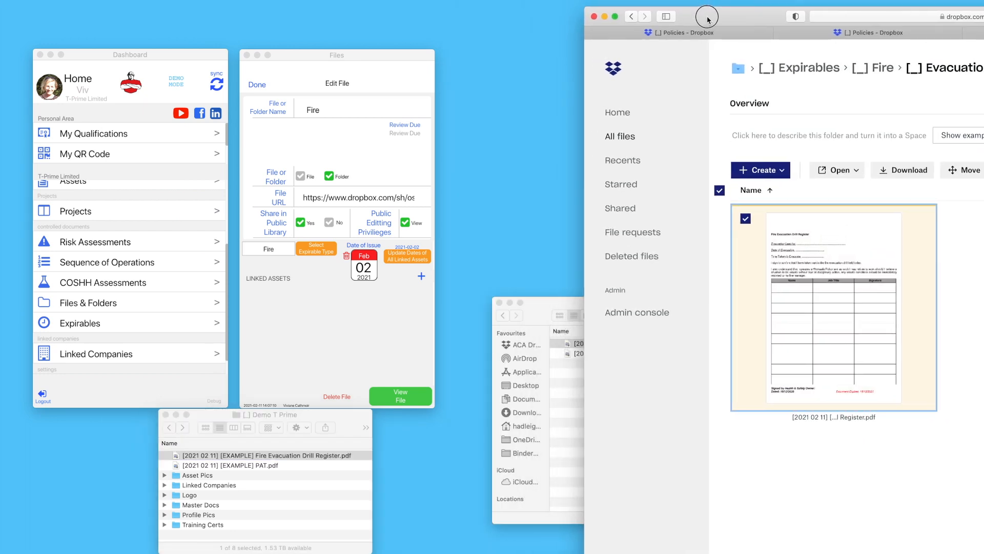
pyautogui.click(422, 278)
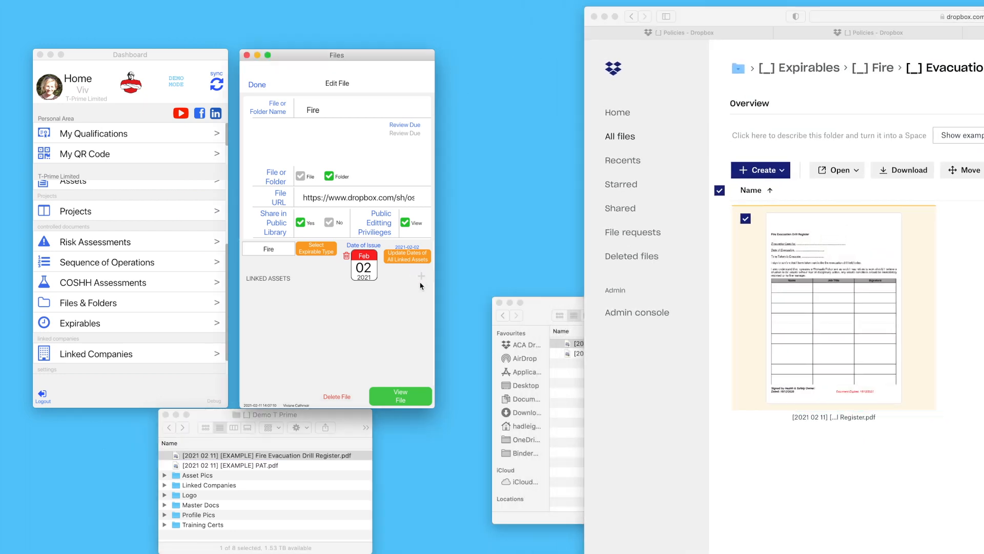
# Link the individual asset [Unit 3] [000] to the Fire file and save it
pyautogui.click(630, 121)
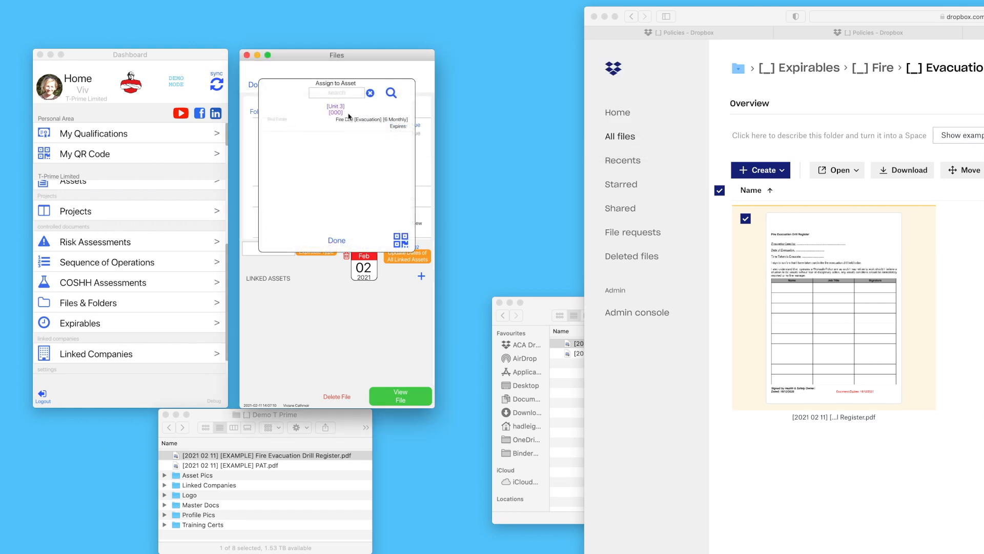
pyautogui.click(336, 114)
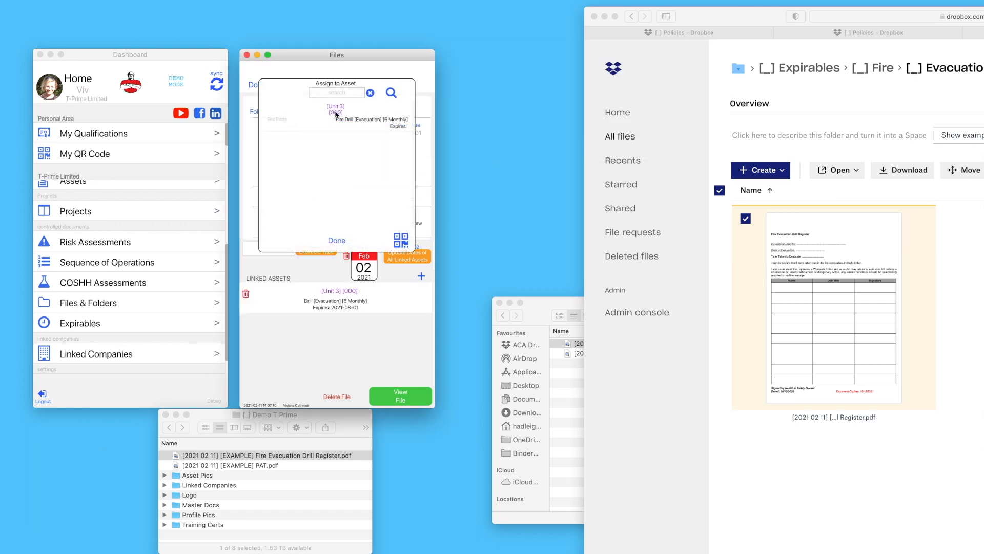
pyautogui.click(337, 241)
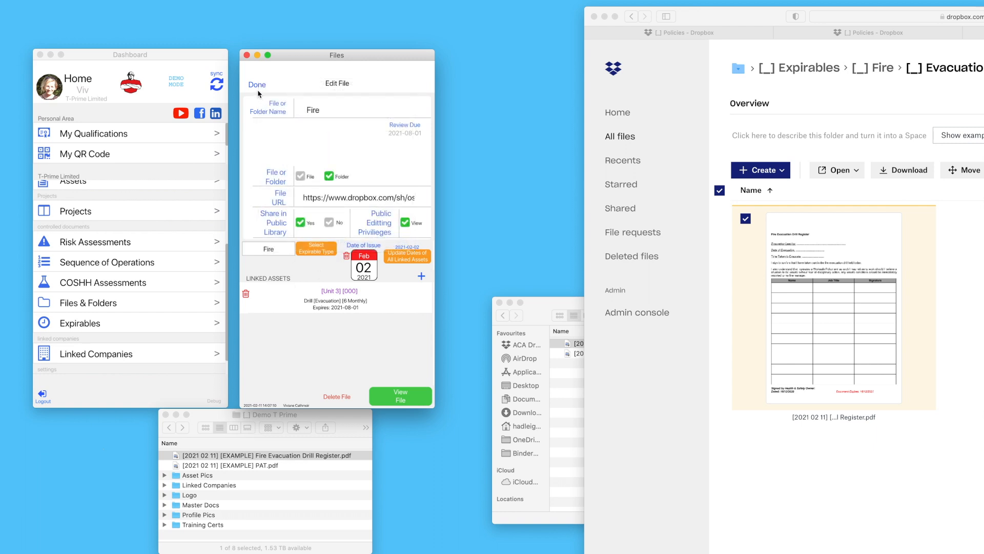
pyautogui.click(257, 85)
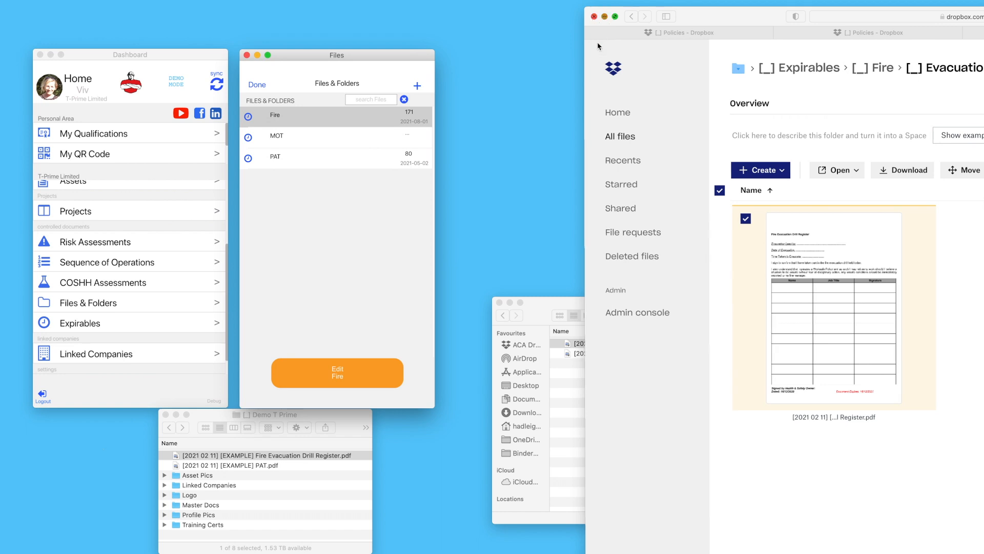
pyautogui.click(604, 17)
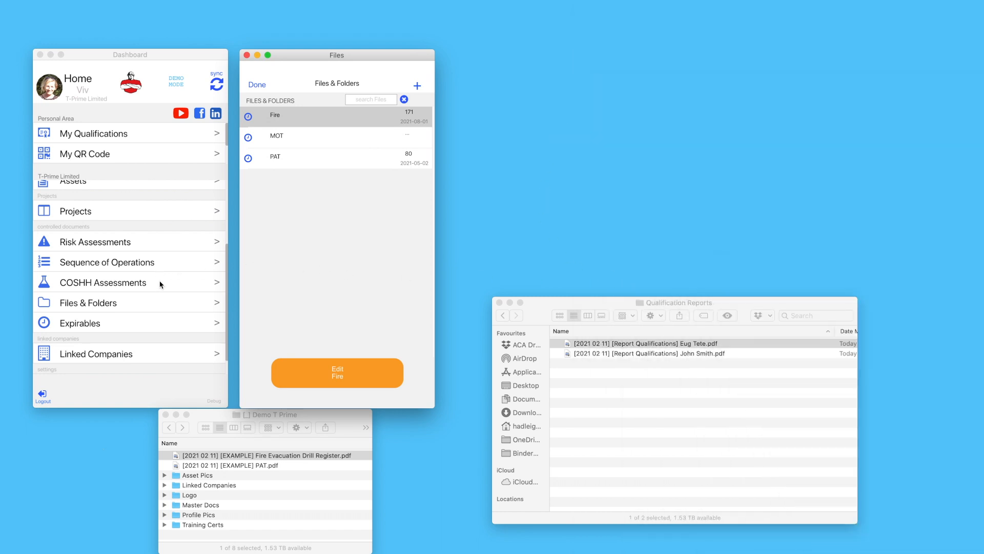
# Review Barrat Homes' HQ premises and site manager under Linked Companies, then close both windows
pyautogui.click(156, 358)
pyautogui.moveTo(200, 55); pyautogui.dragTo(400, 55)
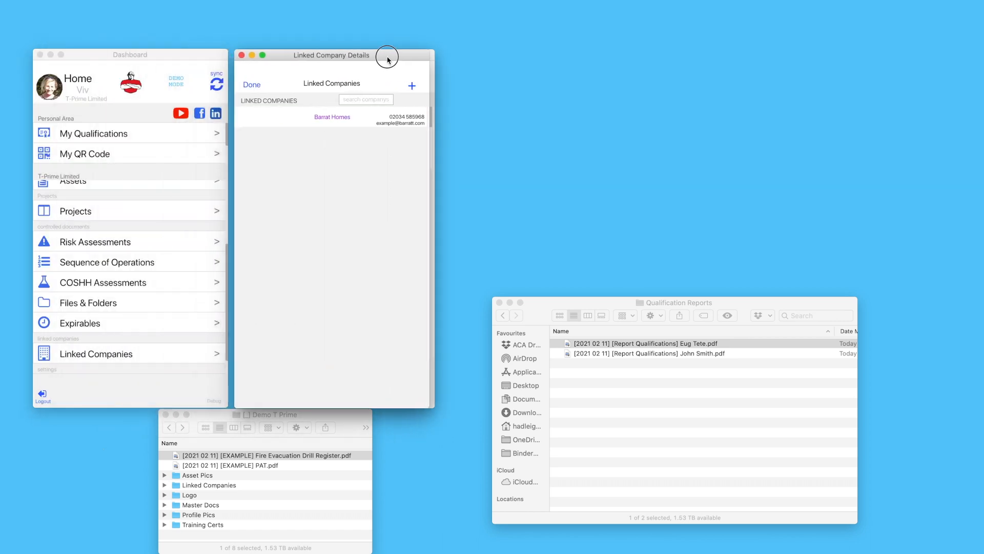
pyautogui.click(311, 121)
pyautogui.click(333, 365)
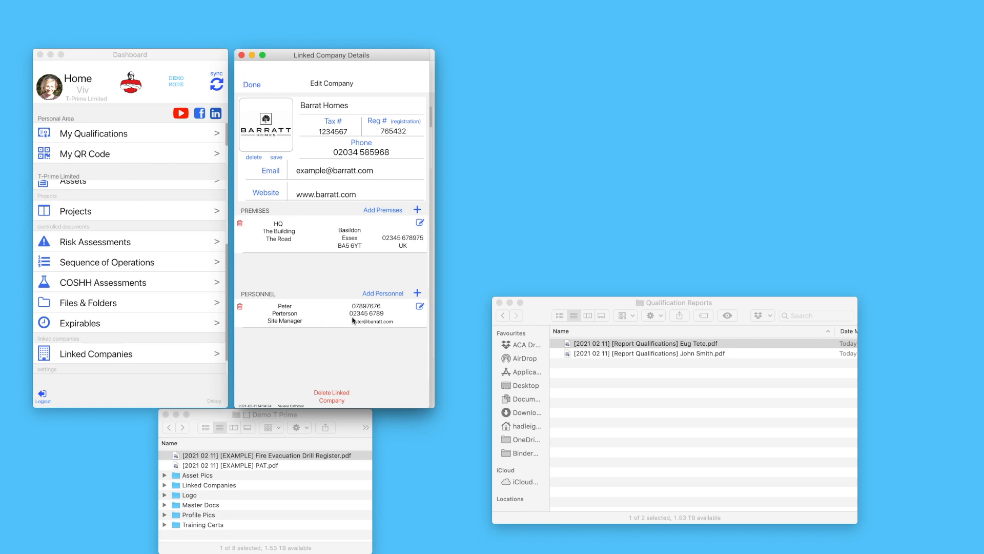
pyautogui.click(252, 86)
pyautogui.click(254, 83)
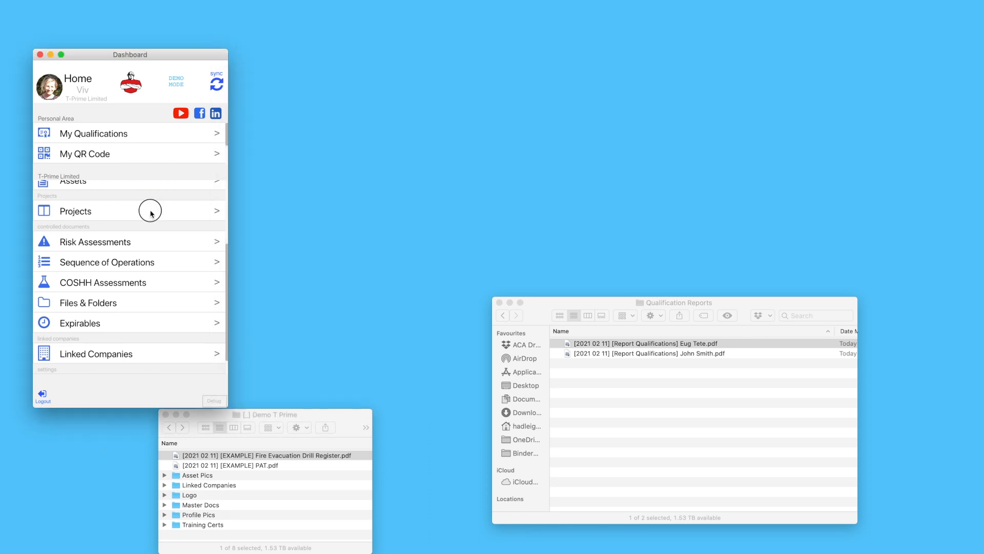
# Start a new project at HQ premises with staff assigned as project manager and works lead
pyautogui.scroll(5, 149, 246)
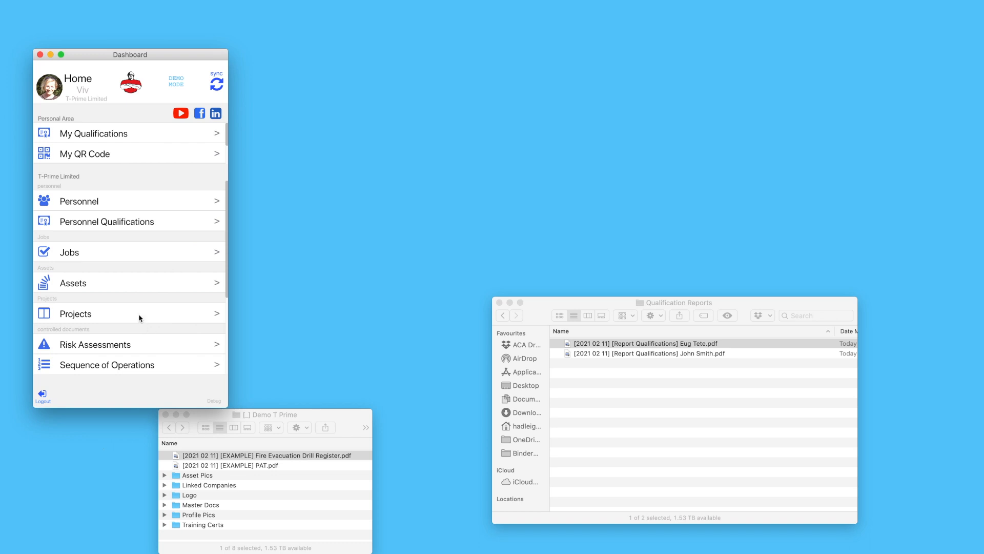
pyautogui.click(128, 326)
pyautogui.moveTo(170, 56); pyautogui.dragTo(369, 61)
pyautogui.click(413, 87)
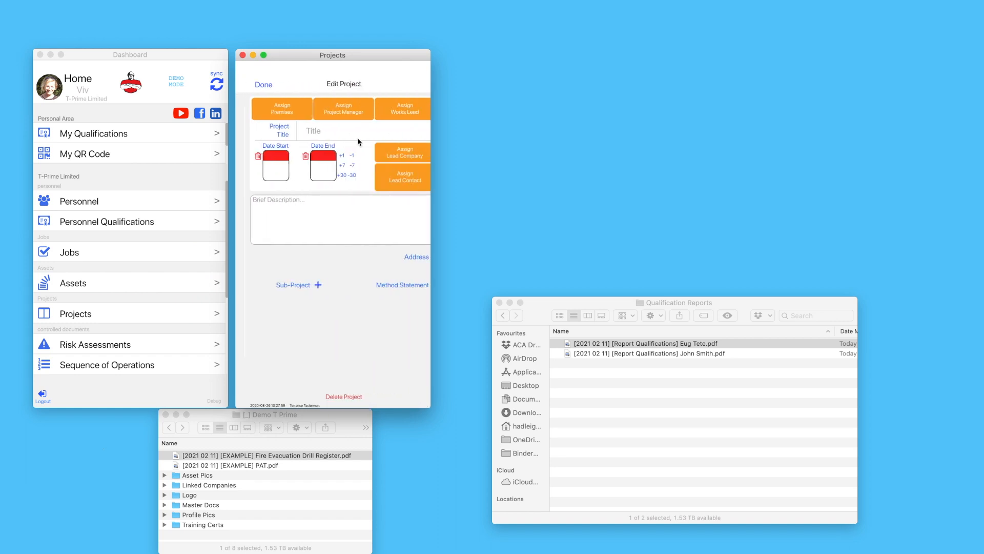
pyautogui.click(272, 116)
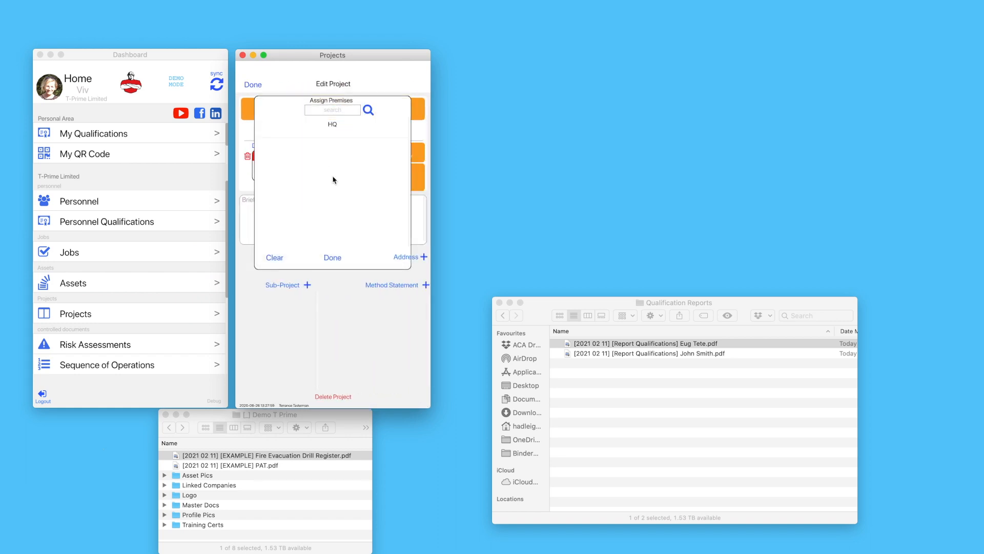
pyautogui.click(343, 114)
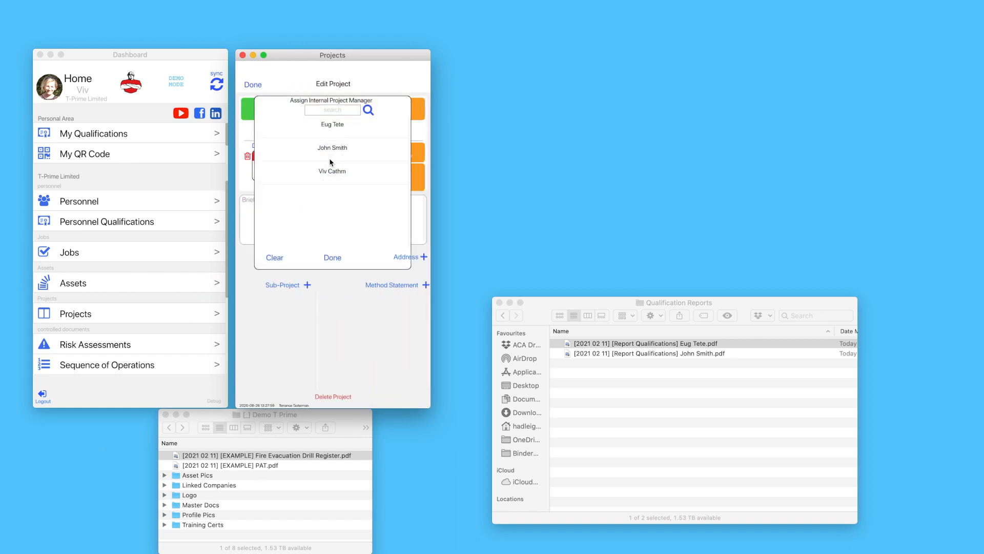
pyautogui.click(344, 173)
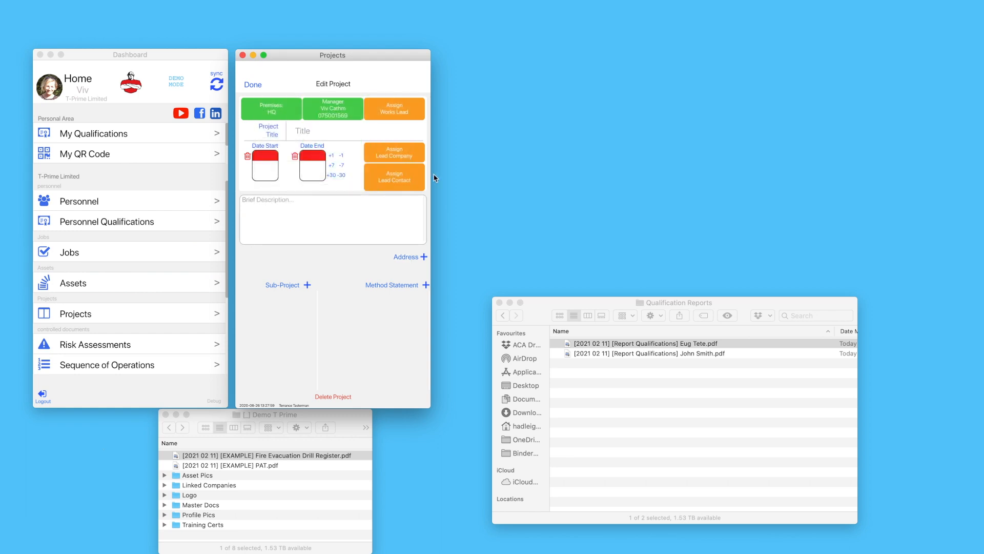
pyautogui.click(400, 113)
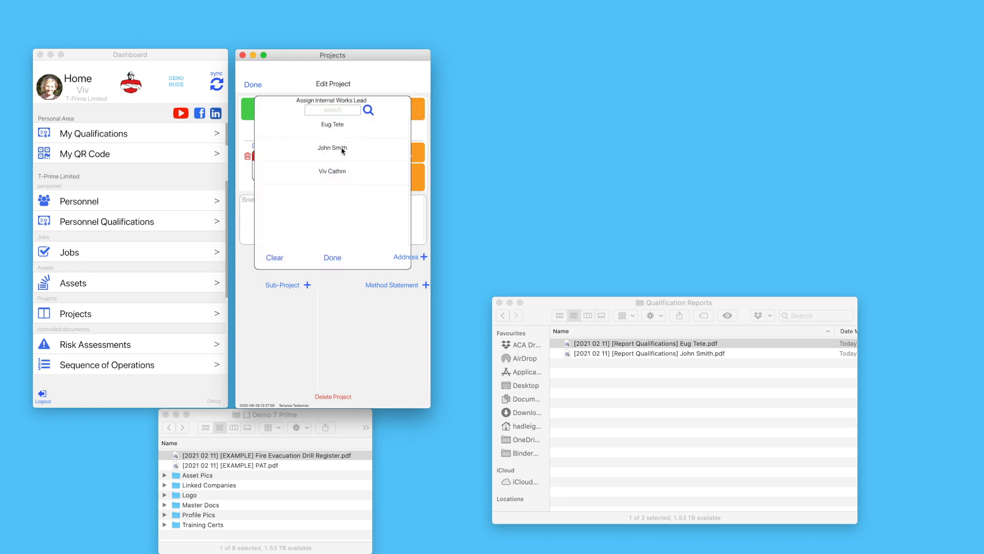
pyautogui.click(341, 150)
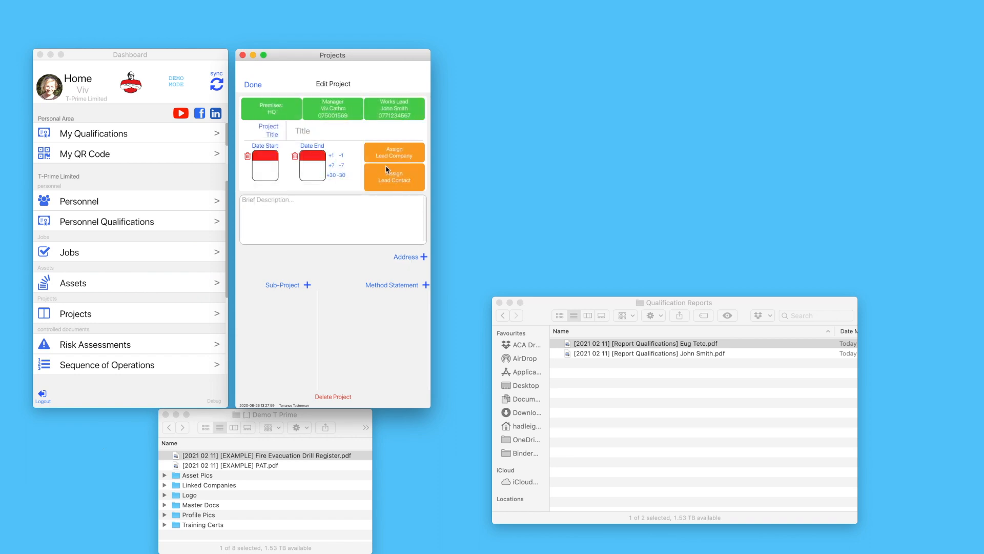
# Make Barrat Homes the lead company, with its site manager as contact
pyautogui.click(391, 159)
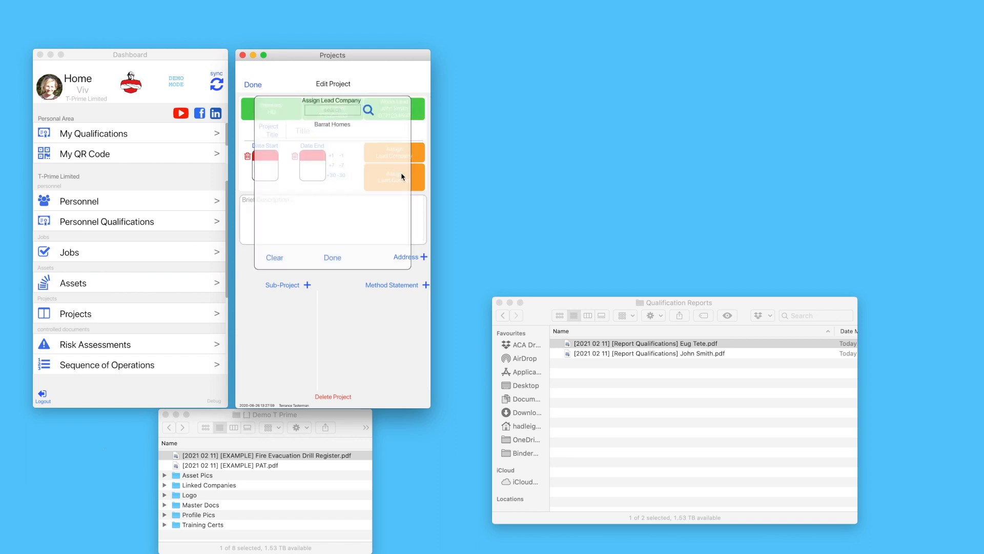
pyautogui.click(350, 131)
pyautogui.click(405, 185)
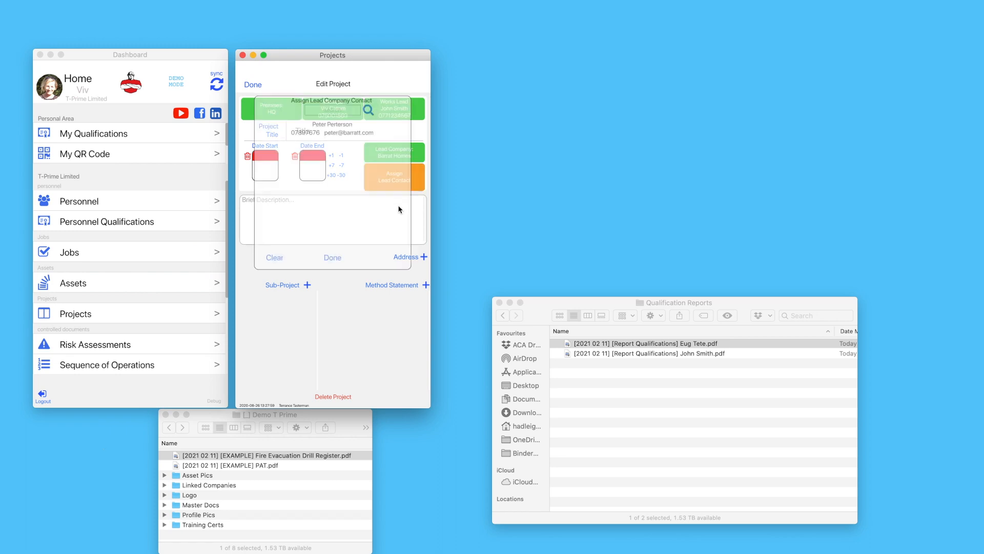
pyautogui.click(396, 129)
# Run the project 1 Feb–9 Sep 2021, described as 'Barrat Homes are constructing 25 new build homes'
pyautogui.click(270, 172)
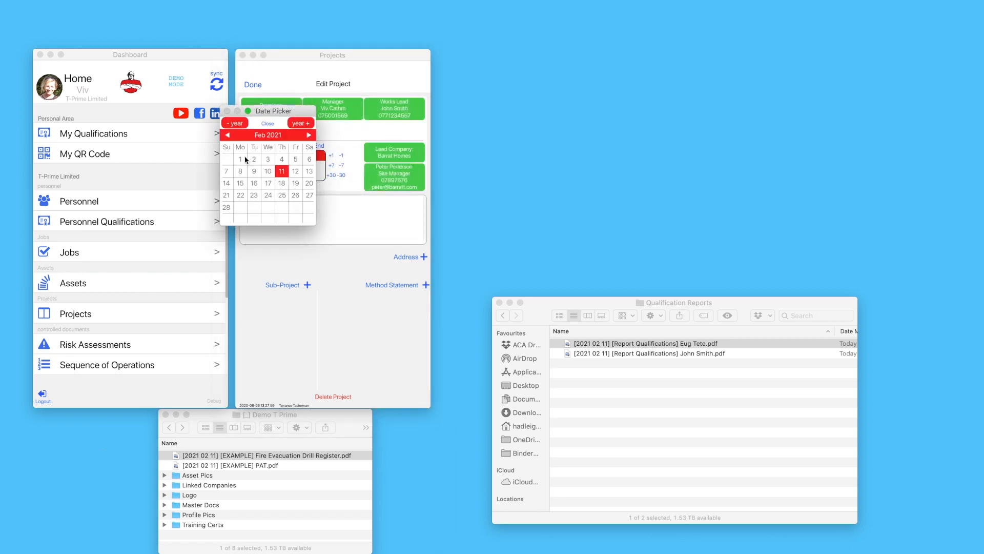
pyautogui.click(240, 159)
pyautogui.click(332, 175)
pyautogui.click(331, 176)
pyautogui.click(331, 176)
pyautogui.click(331, 176)
pyautogui.click(331, 175)
pyautogui.click(331, 176)
pyautogui.click(325, 204)
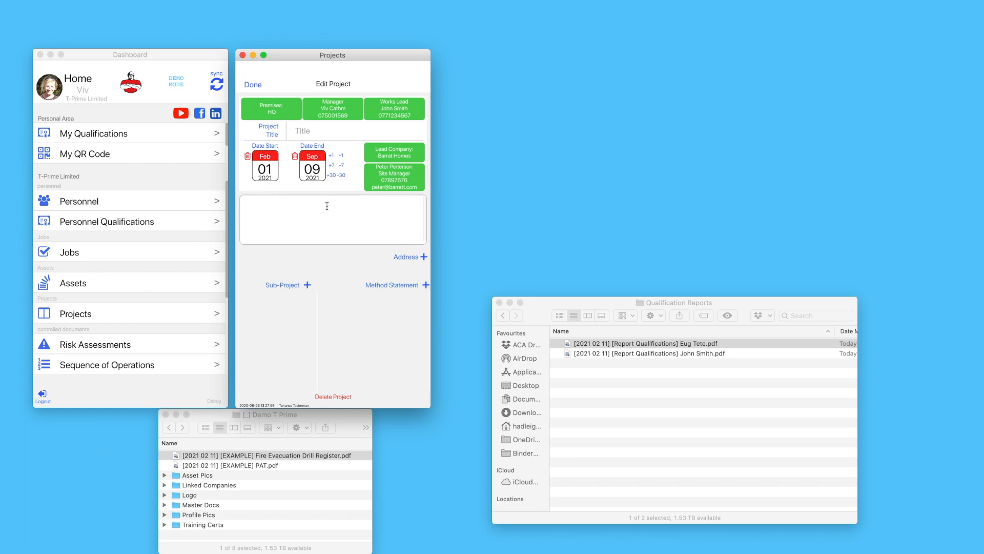
pyautogui.write('Barrat Homes are constructing 25 new build homes')
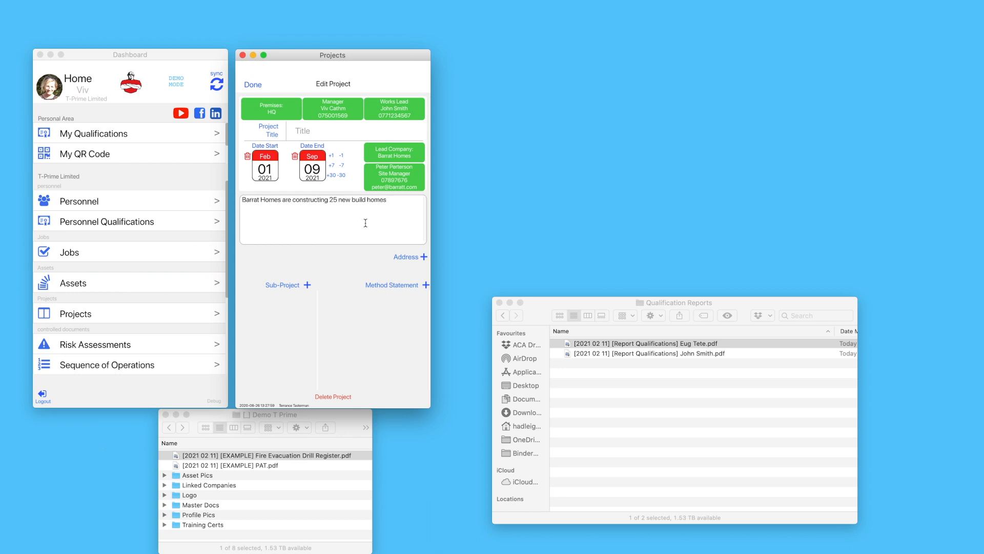
# Save a project address with premises name Example Project, address lines, town, county, postcode and phone number
pyautogui.click(424, 257)
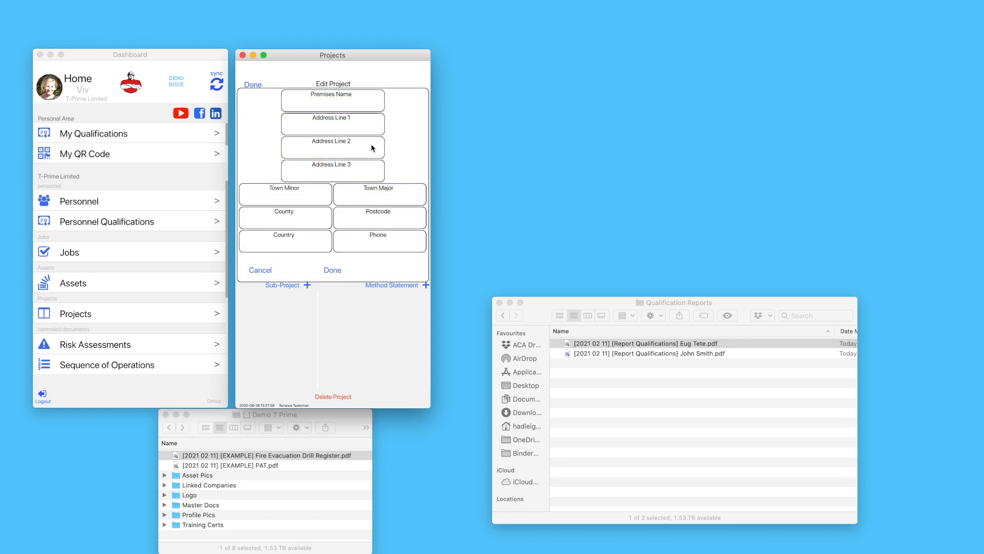
pyautogui.click(338, 107)
pyautogui.write('Example Project')
pyautogui.press('Tab')
pyautogui.write('Line 1')
pyautogui.press('Tab')
pyautogui.write('Line 2')
pyautogui.write('Example Town')
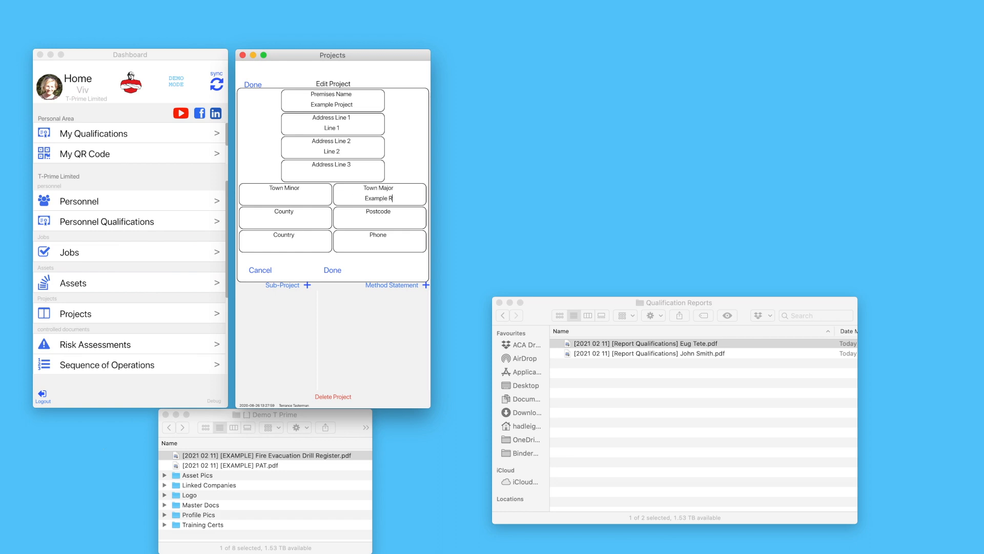
pyautogui.press('Tab')
pyautogui.write('SxampleIP92YT')
pyautogui.click(303, 247)
pyautogui.write('0203 123456')
pyautogui.click(346, 268)
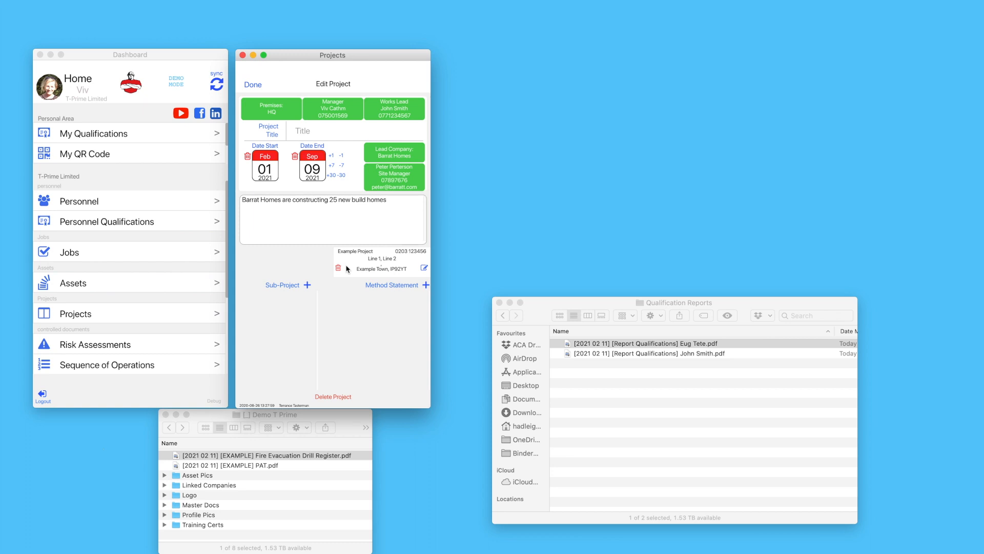
# Enter 'Example Project' as the project title
pyautogui.click(304, 134)
pyautogui.write('Example Project')
pyautogui.click(311, 255)
# Create method statement 'Phase 1' with HQ premises, a staff manager and a works lead
pyautogui.click(426, 285)
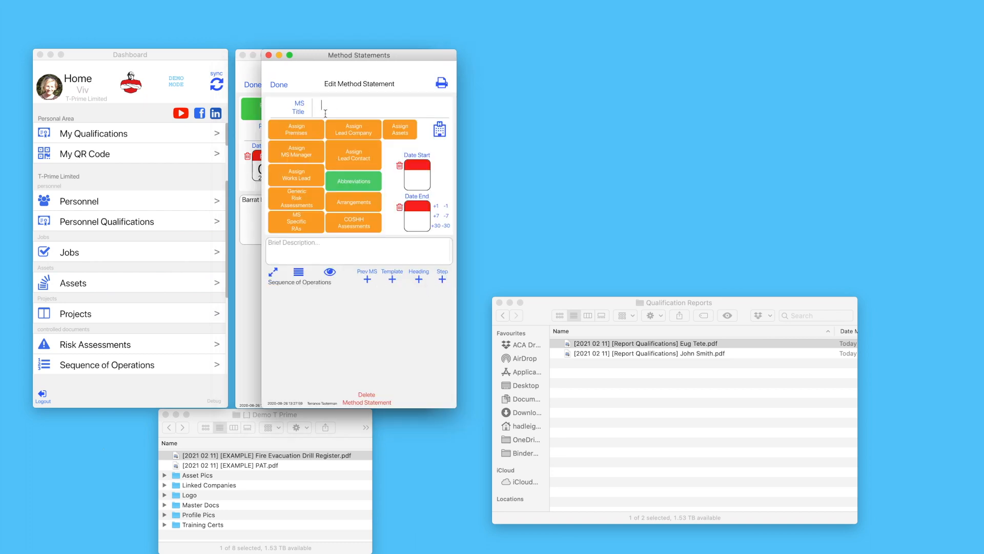
pyautogui.write('P')
pyautogui.click(288, 125)
pyautogui.click(304, 144)
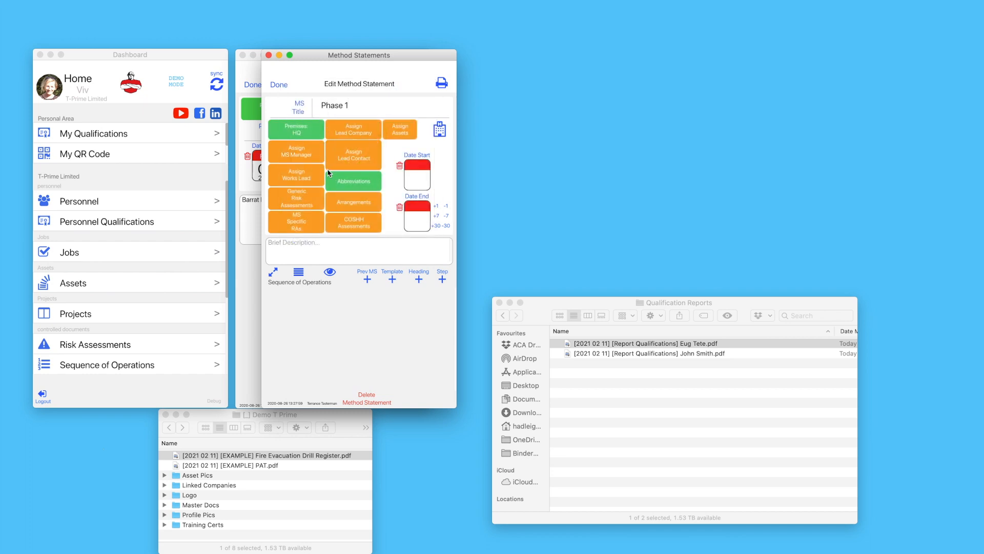
pyautogui.click(312, 155)
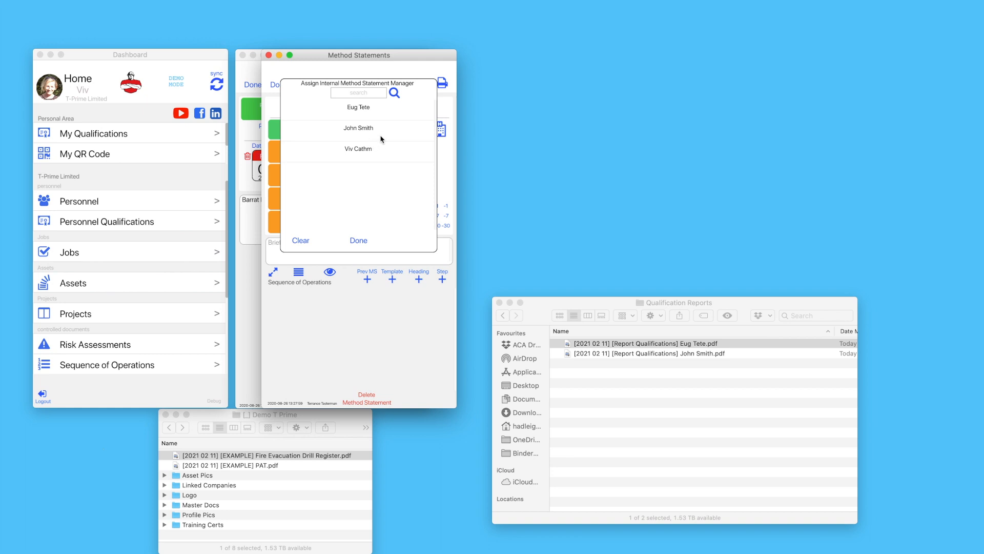
pyautogui.click(386, 153)
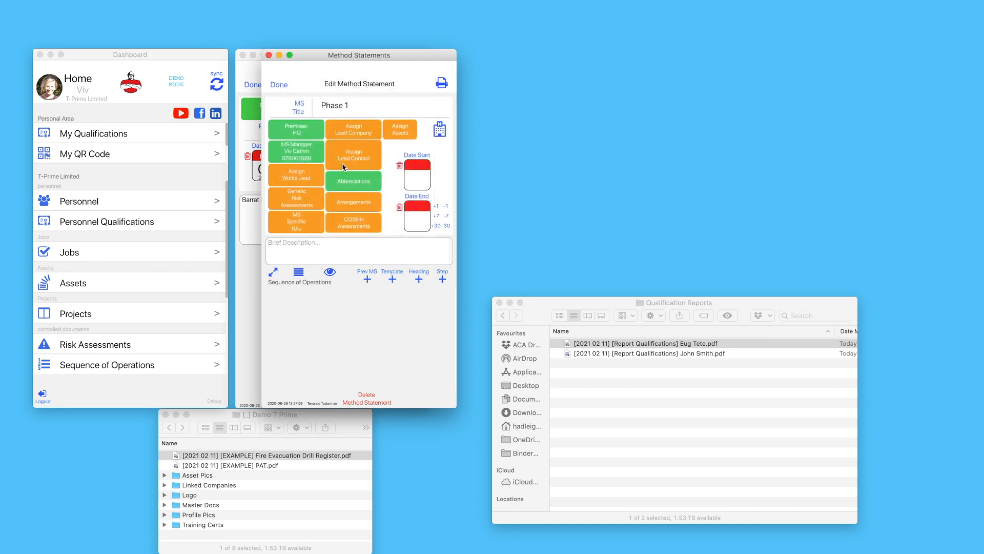
pyautogui.click(314, 177)
pyautogui.click(380, 130)
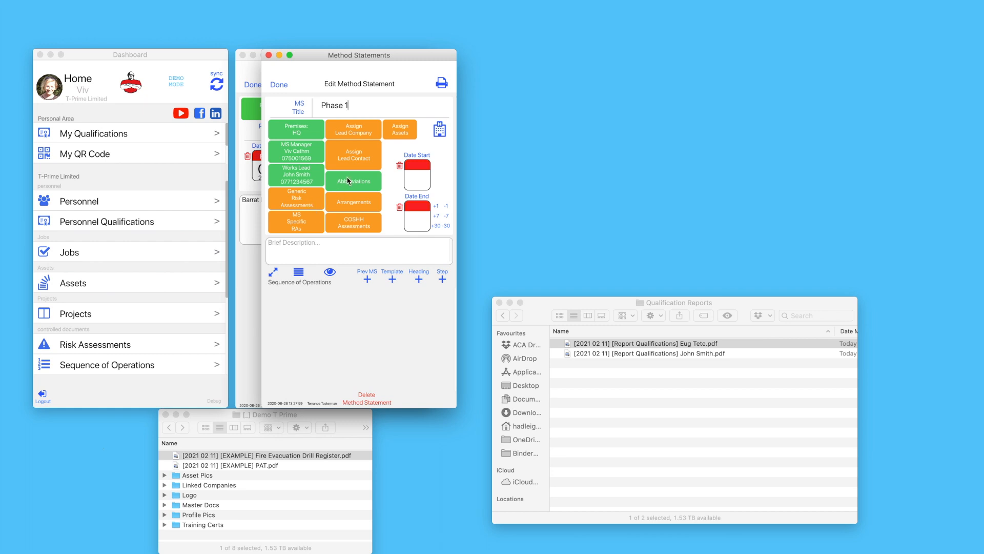
# Set Barrat Homes as the method statement's lead company, with its site manager as contact
pyautogui.click(352, 133)
pyautogui.click(378, 115)
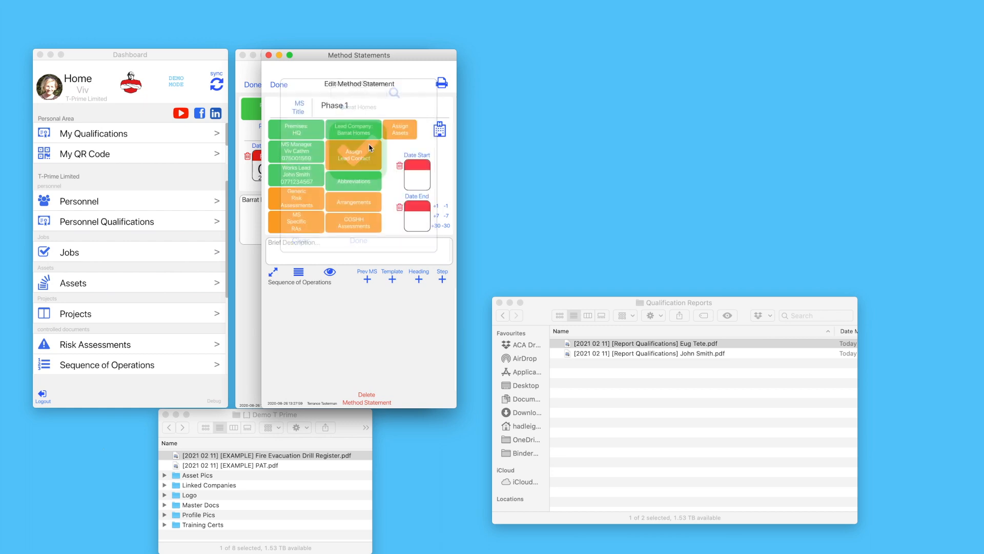
pyautogui.click(401, 143)
pyautogui.click(402, 110)
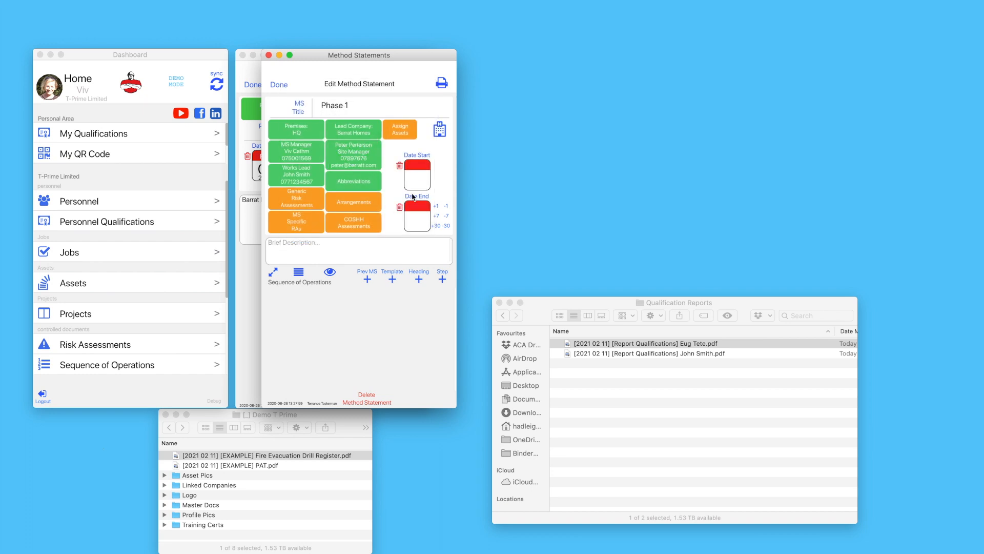
# Select eight generic RAs, from Control Of Dust [Localised] and Coronavirus to [Drylining] [Plasterboarding]
pyautogui.click(301, 201)
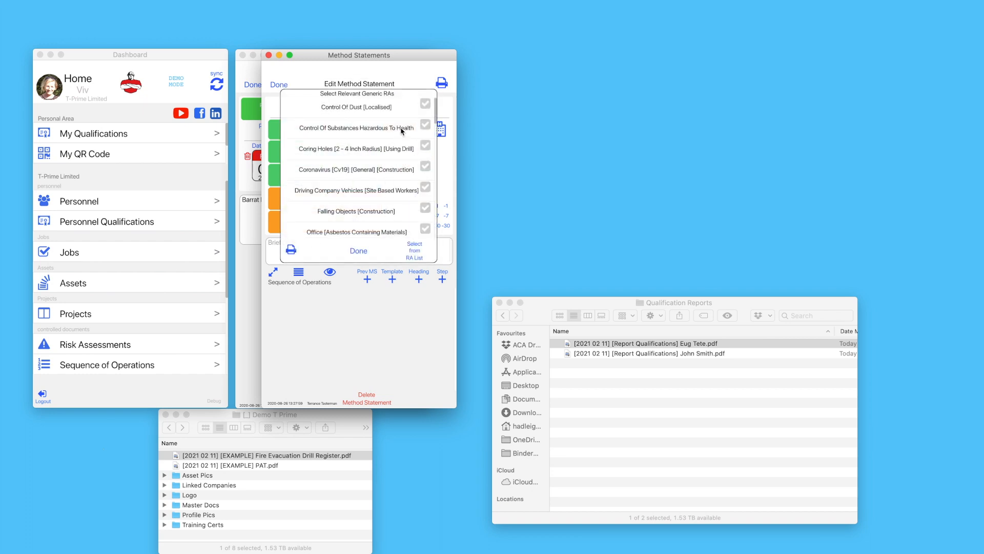
pyautogui.click(423, 110)
pyautogui.click(425, 127)
pyautogui.click(424, 148)
pyautogui.click(424, 171)
pyautogui.click(421, 192)
pyautogui.click(420, 205)
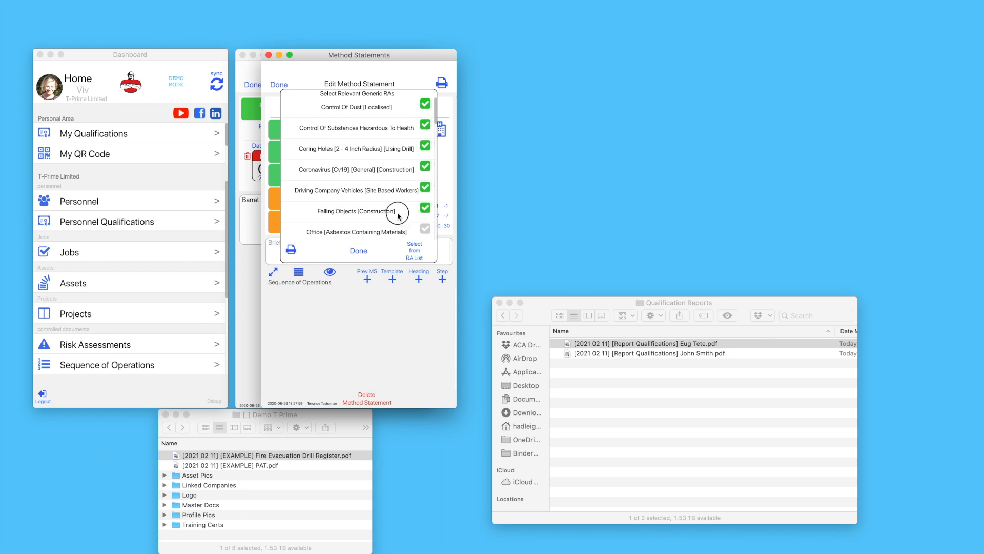
pyautogui.scroll(-3, 400, 199)
pyautogui.click(403, 198)
pyautogui.scroll(-1, 404, 205)
pyautogui.scroll(-2, 405, 210)
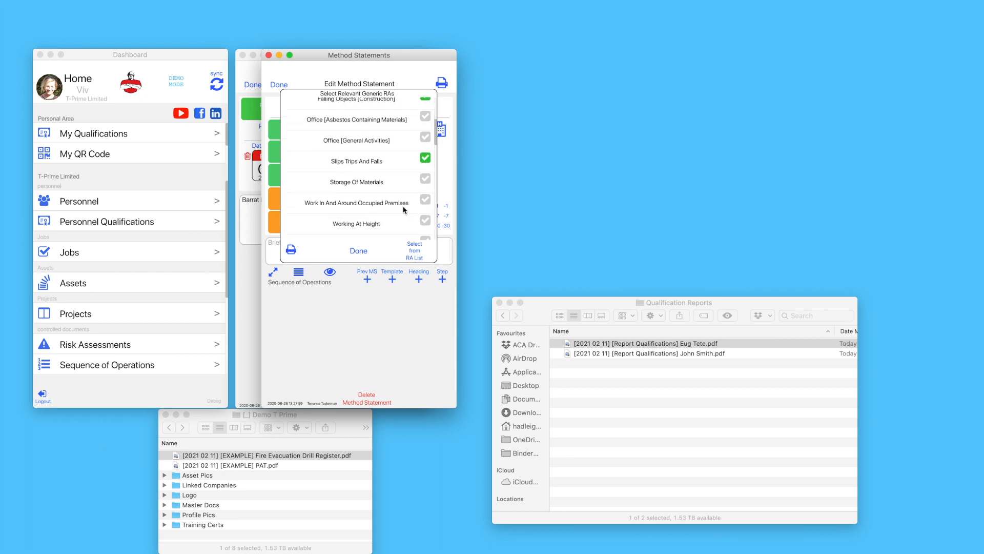
pyautogui.click(425, 220)
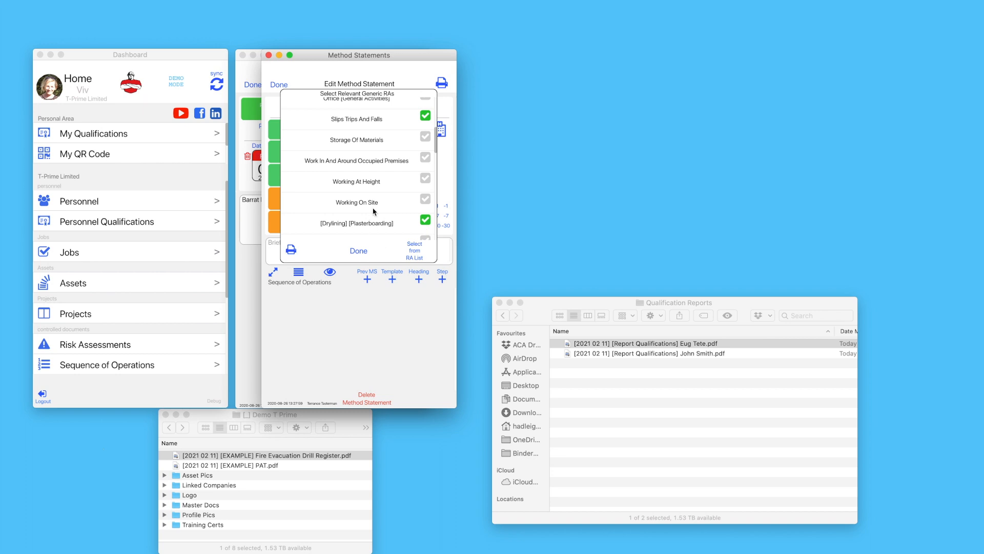
pyautogui.click(359, 251)
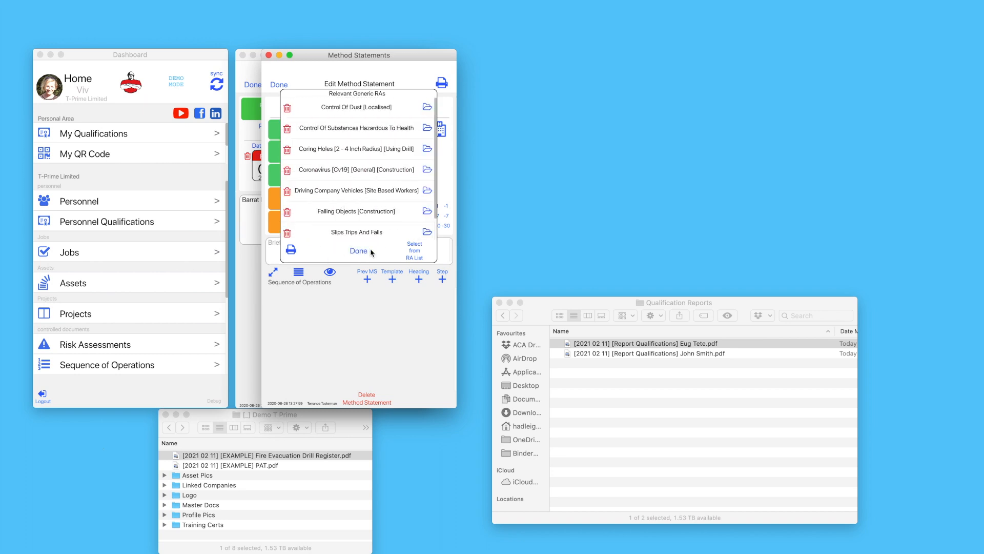
# Review the Control Of Dust [Localised] assessment, then close the relevant generic RAs list
pyautogui.scroll(-1, 377, 165)
pyautogui.scroll(1, 377, 165)
pyautogui.click(427, 108)
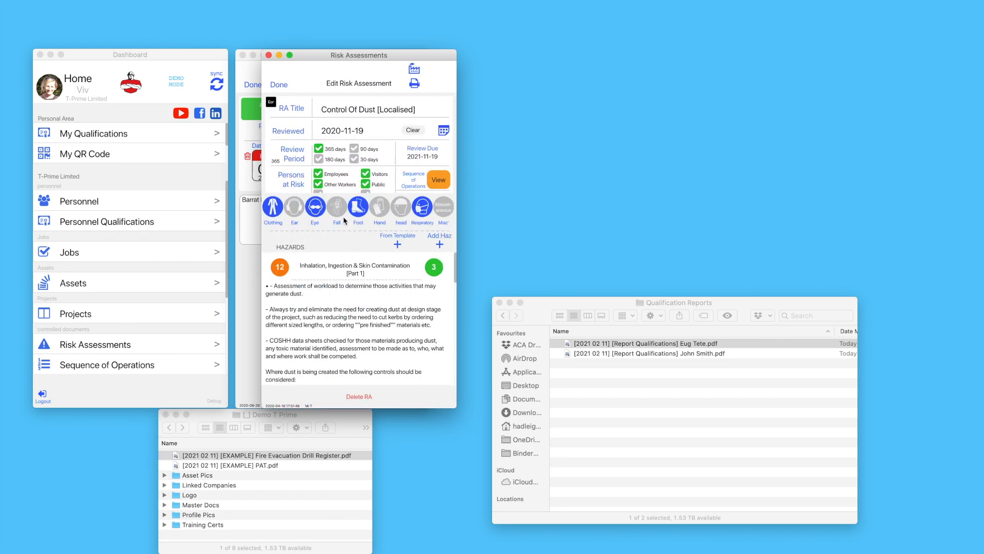
pyautogui.click(279, 85)
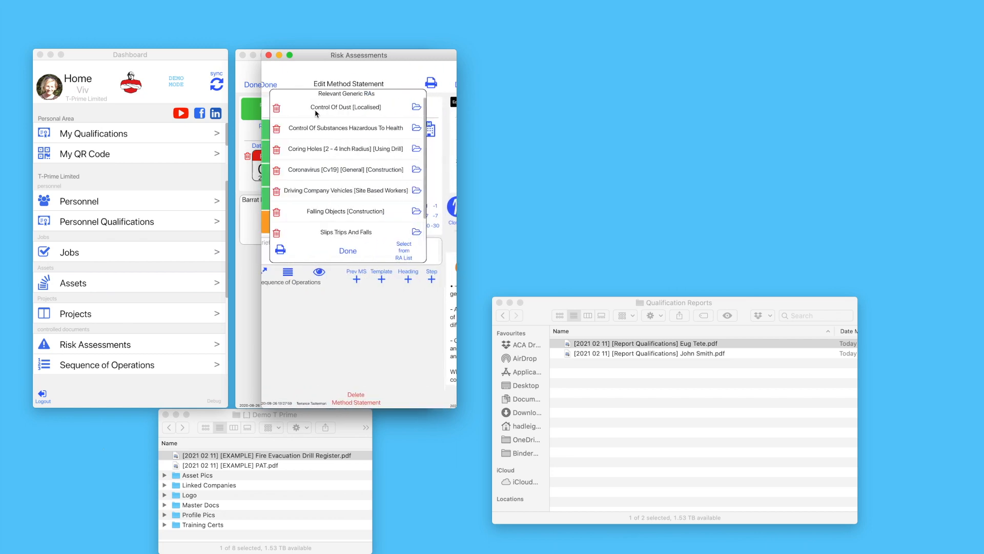
pyautogui.click(357, 252)
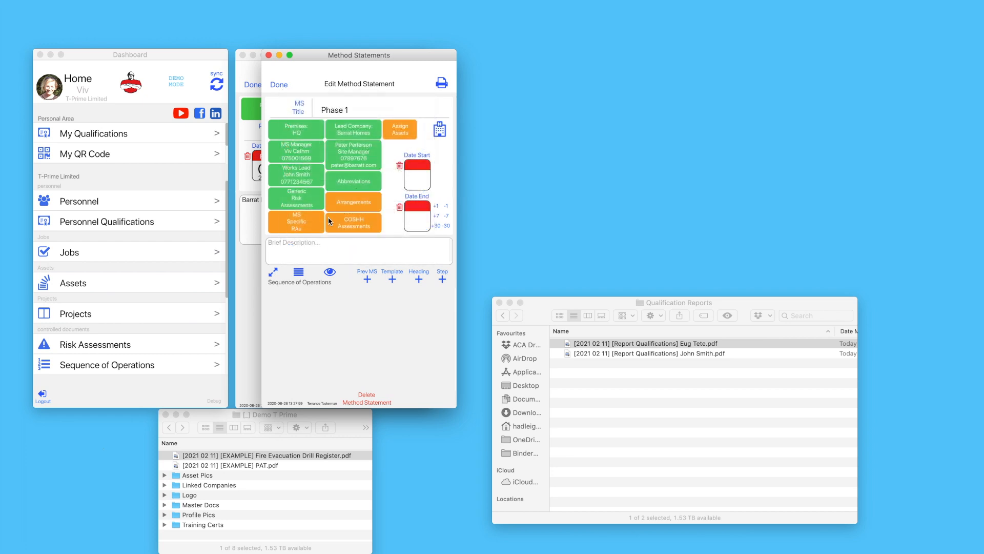
# Attach the Mortar Plasticiser, Silica Dust and Dust [Wood] COSHH assessments
pyautogui.click(353, 224)
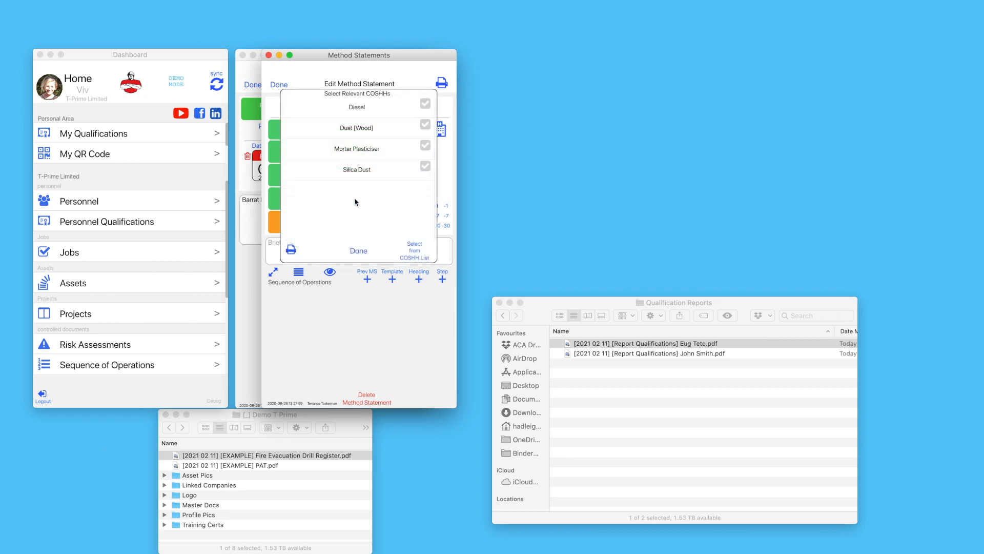
pyautogui.click(426, 146)
pyautogui.click(426, 167)
pyautogui.click(425, 125)
pyautogui.click(358, 249)
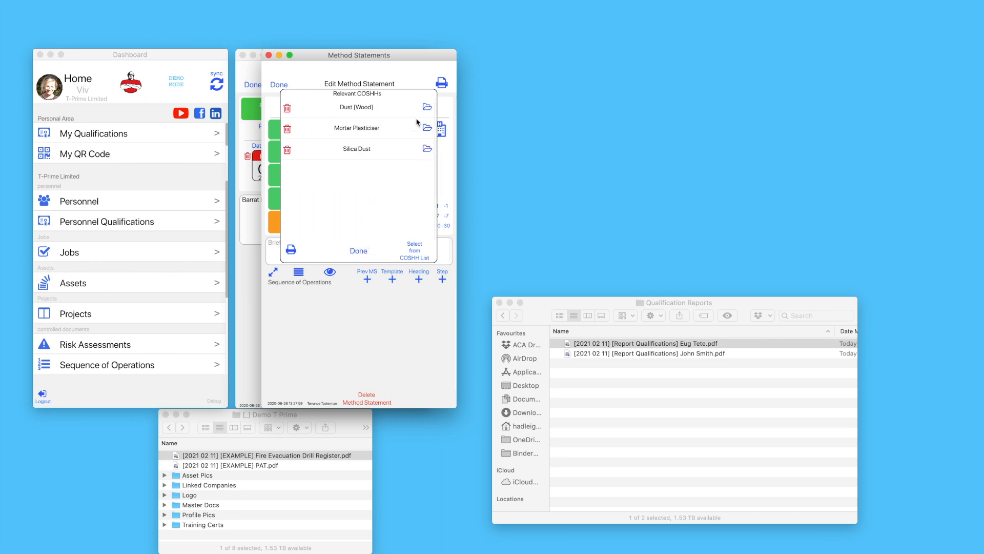
pyautogui.click(358, 251)
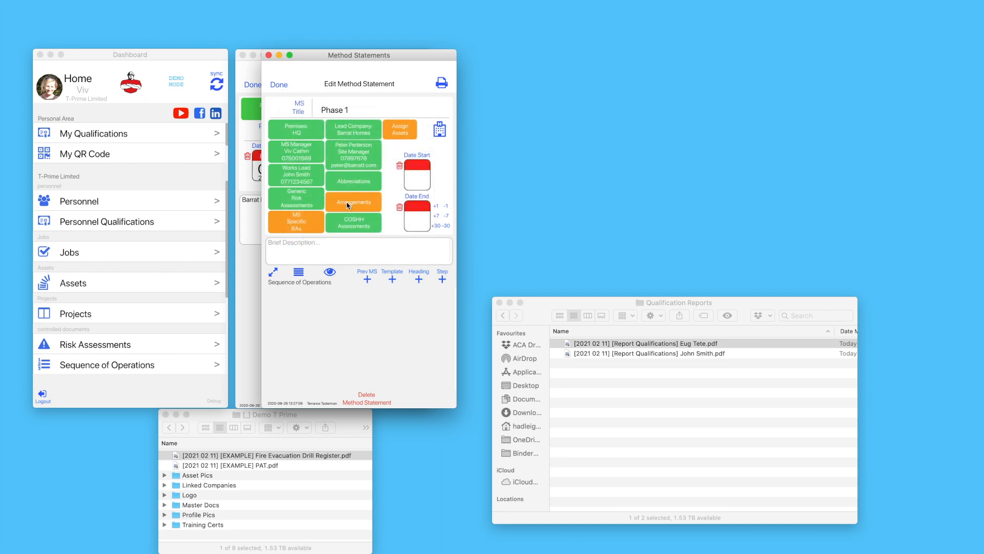
pyautogui.click(305, 224)
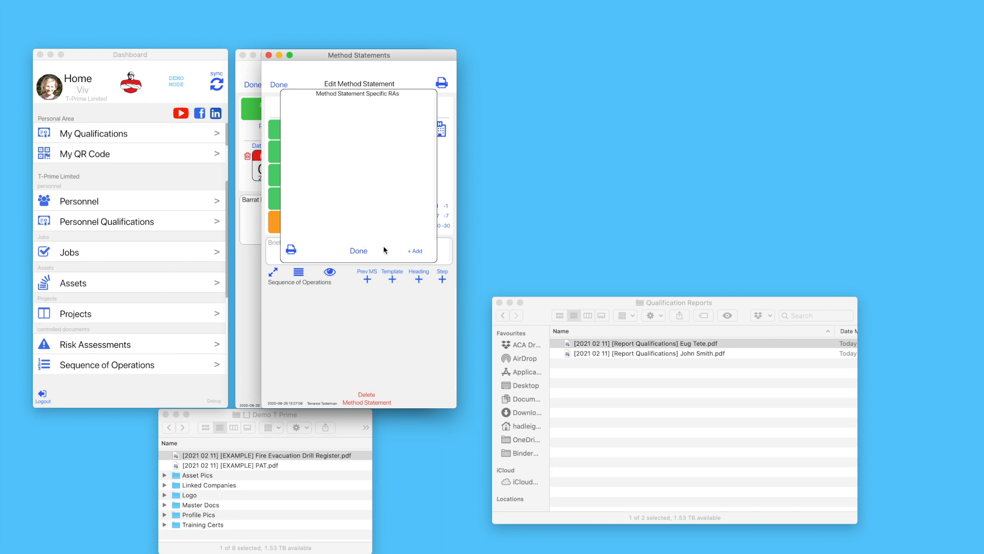
# Create blank 'Example Project RA': review 2021-02-11, employees/workers/visitors at risk, Gloves [Cut Resistant] PPE
pyautogui.click(414, 252)
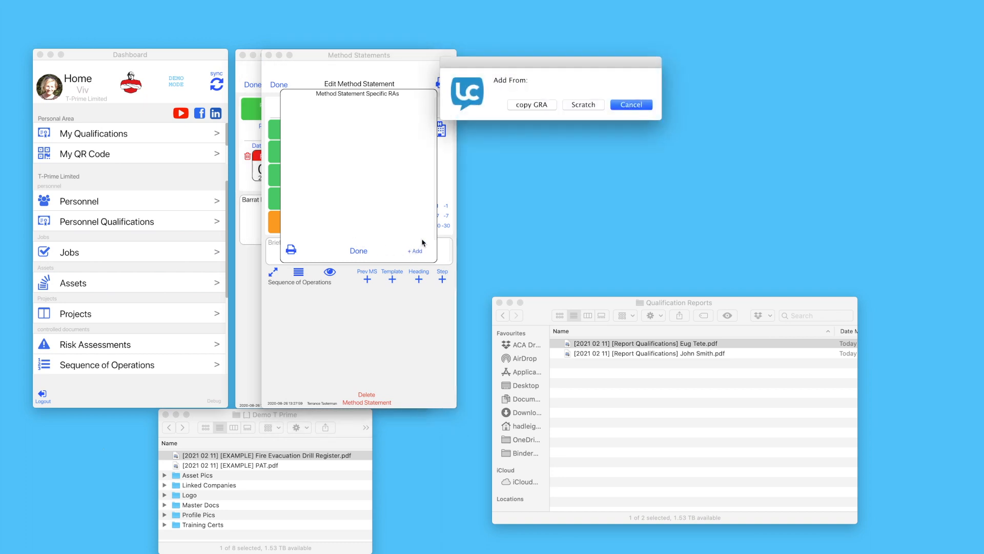
pyautogui.click(581, 105)
pyautogui.write('Example Project RA')
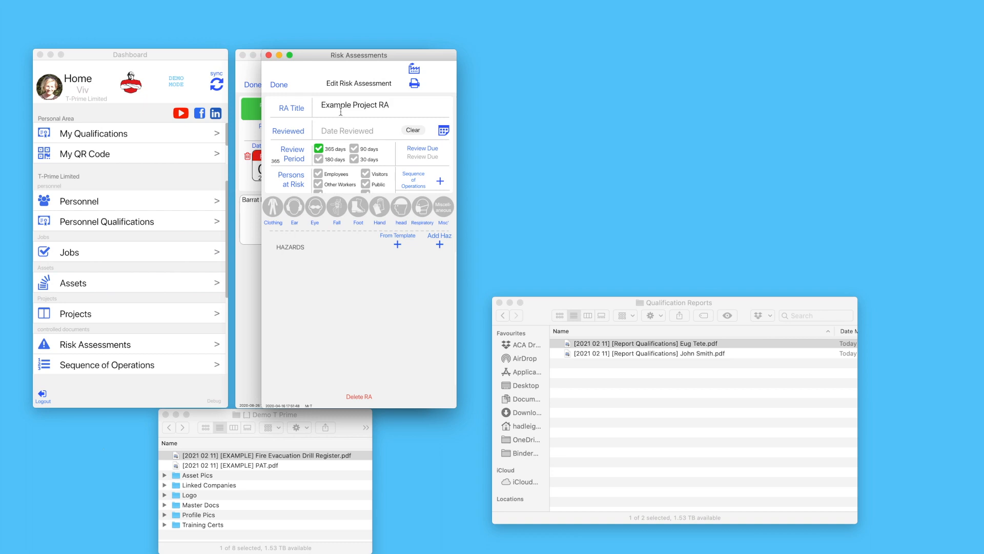
pyautogui.click(444, 130)
pyautogui.click(453, 133)
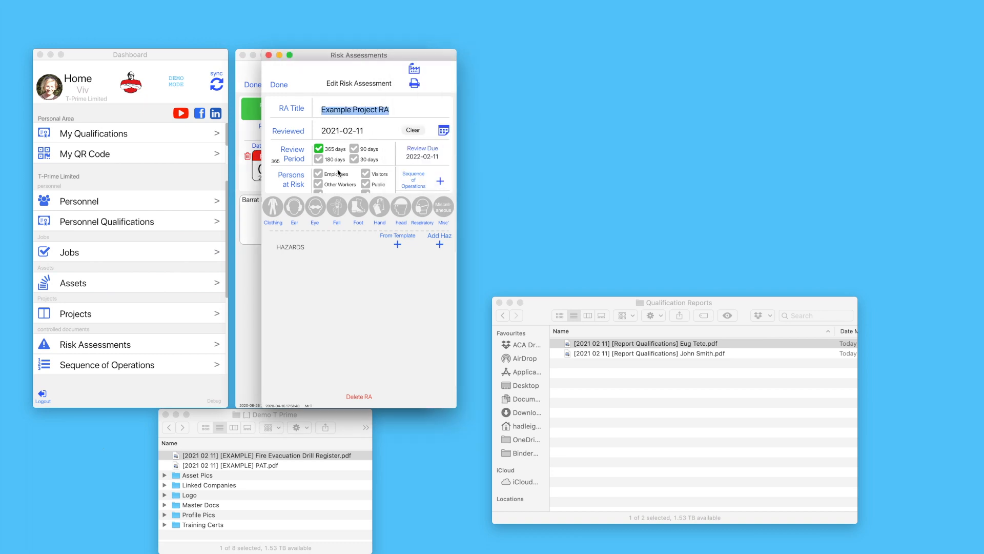
pyautogui.click(320, 175)
pyautogui.click(318, 183)
pyautogui.click(365, 173)
pyautogui.click(381, 212)
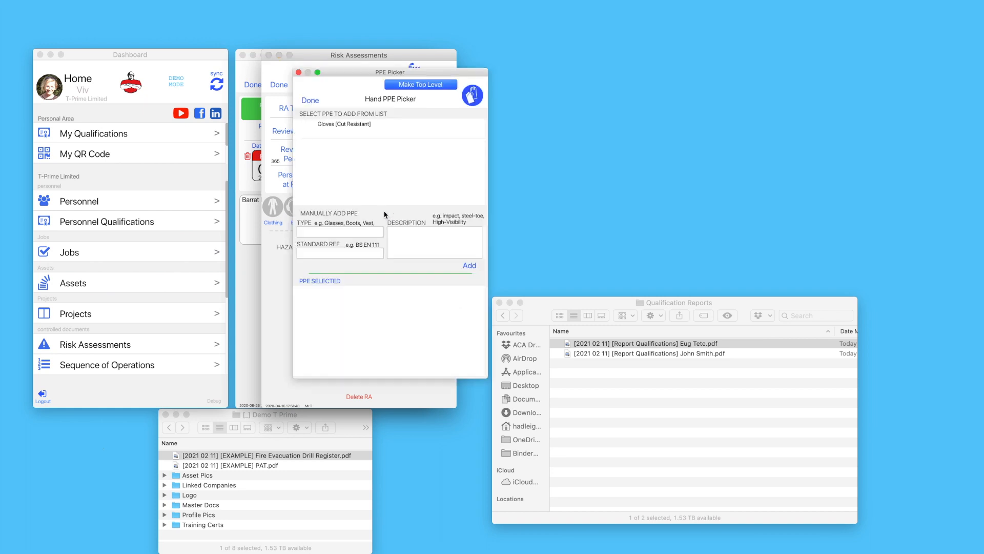
pyautogui.click(376, 136)
pyautogui.click(310, 100)
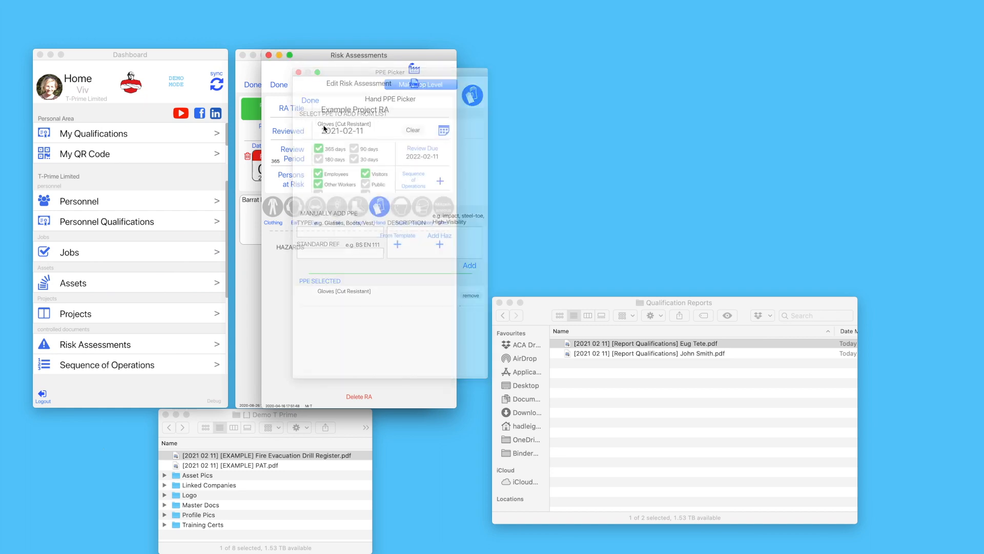
# Add Power Tools [110 Volt], Manual Handling Boards and Mixing Plaster hazards, then finish the RA
pyautogui.click(396, 245)
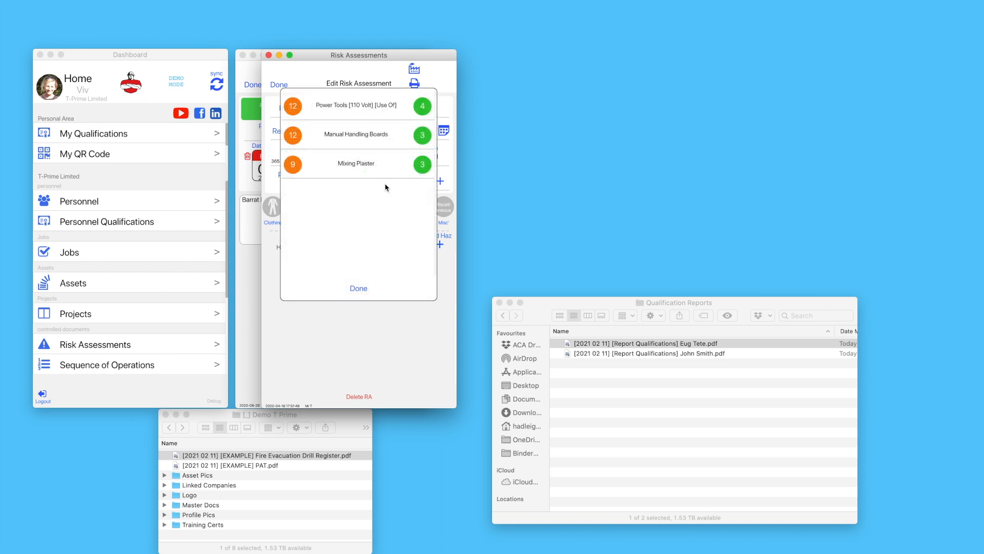
pyautogui.click(366, 106)
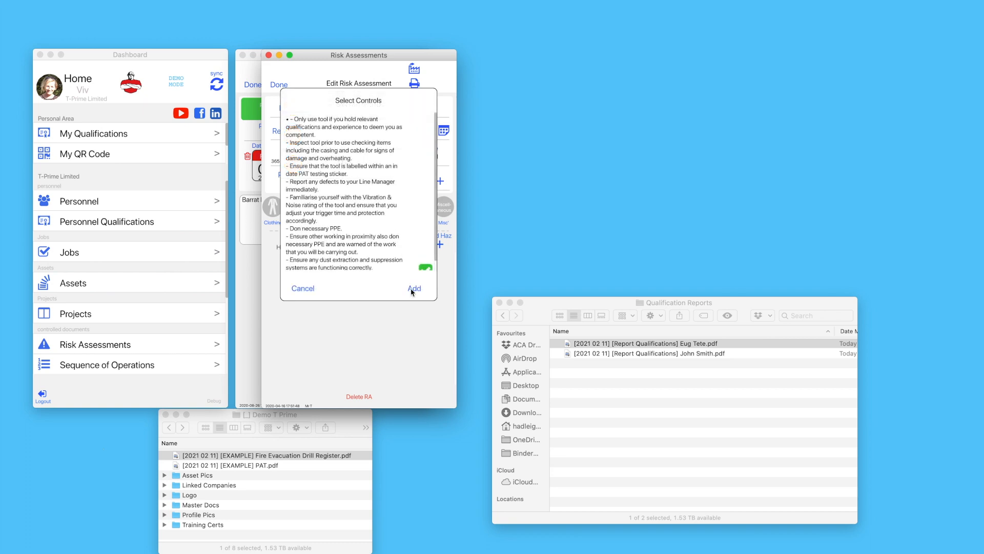
pyautogui.click(414, 289)
pyautogui.click(398, 251)
pyautogui.click(368, 137)
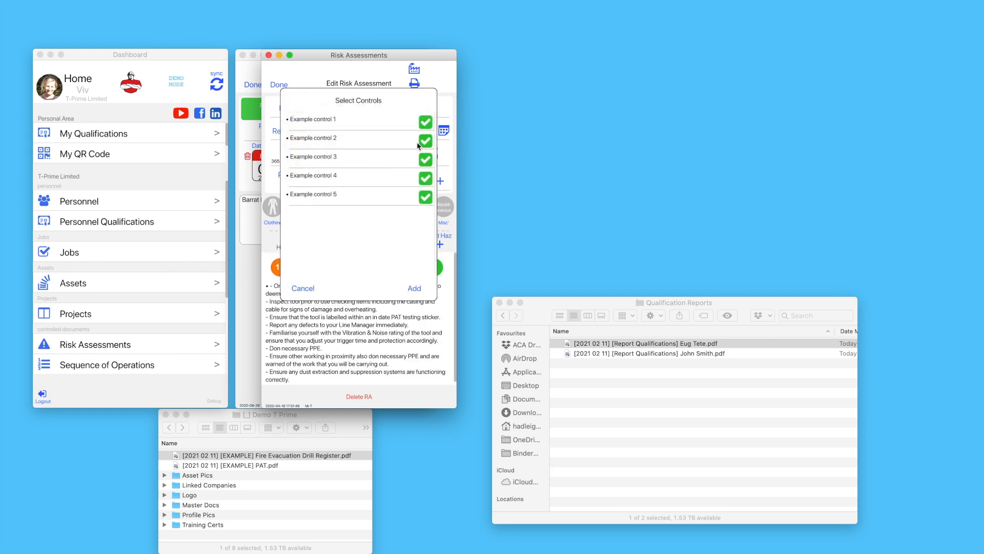
pyautogui.click(414, 288)
pyautogui.click(363, 164)
pyautogui.click(414, 288)
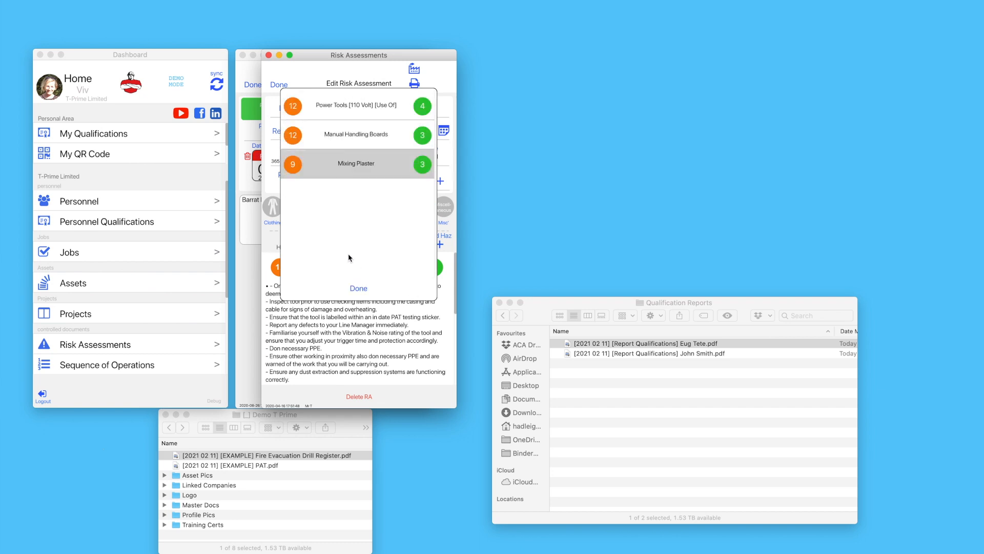
pyautogui.click(359, 288)
pyautogui.click(280, 85)
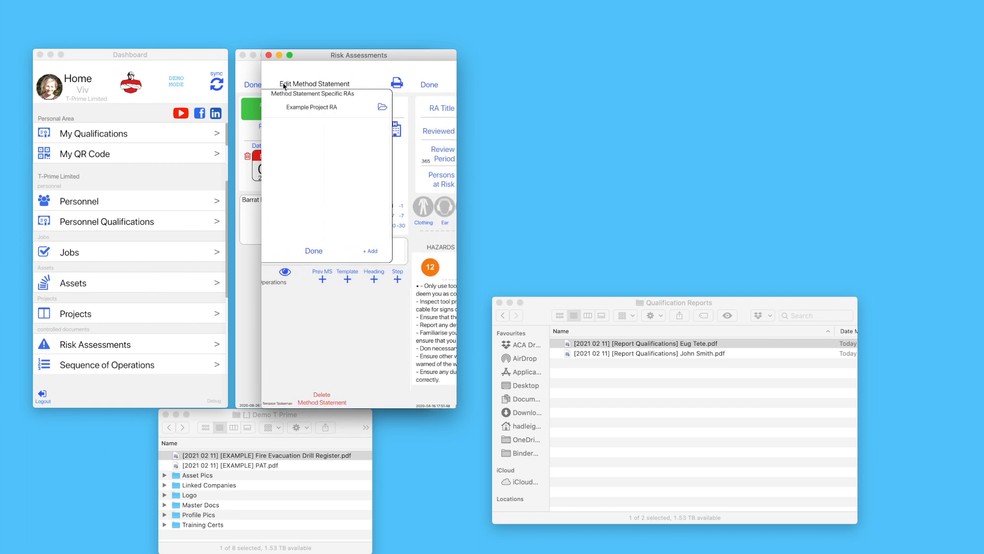
# Add Delivery of Materials and Time [Daily] as relevant arrangements
pyautogui.click(361, 251)
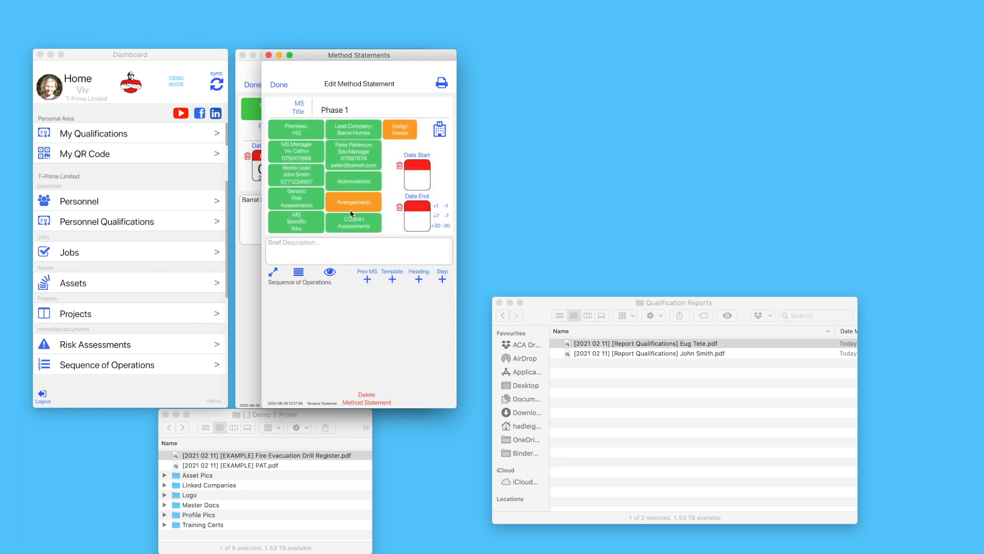
pyautogui.click(370, 204)
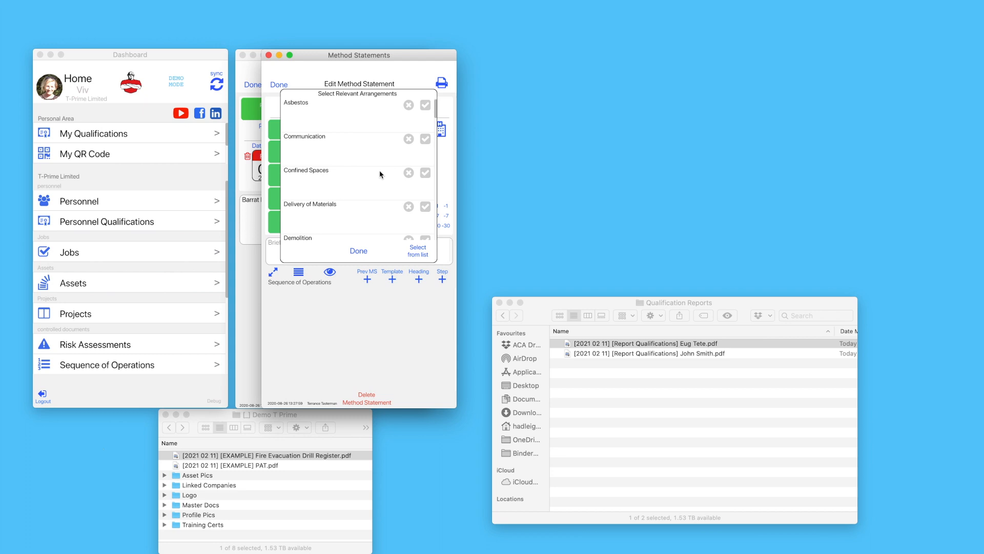
pyautogui.click(425, 206)
pyautogui.scroll(-2, 359, 184)
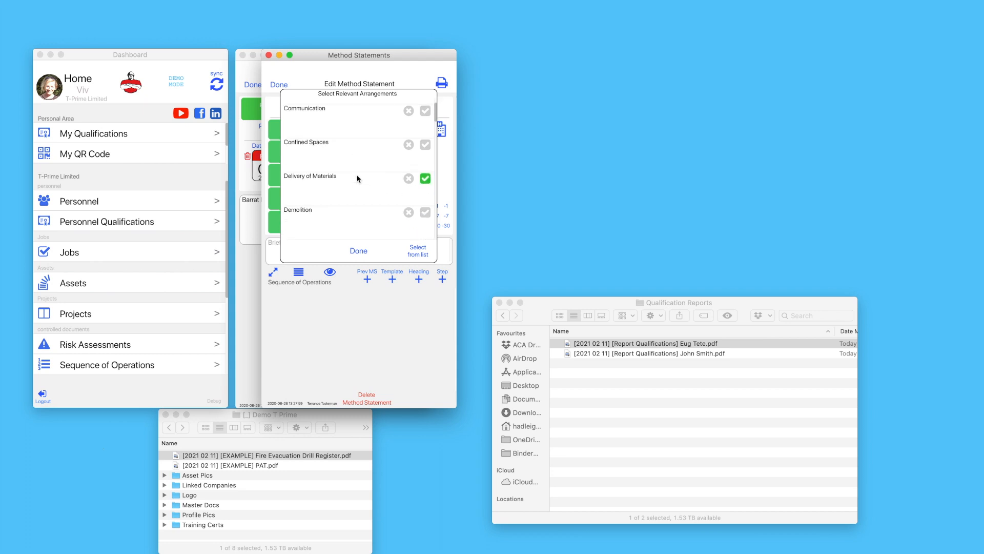
pyautogui.scroll(-5, 357, 178)
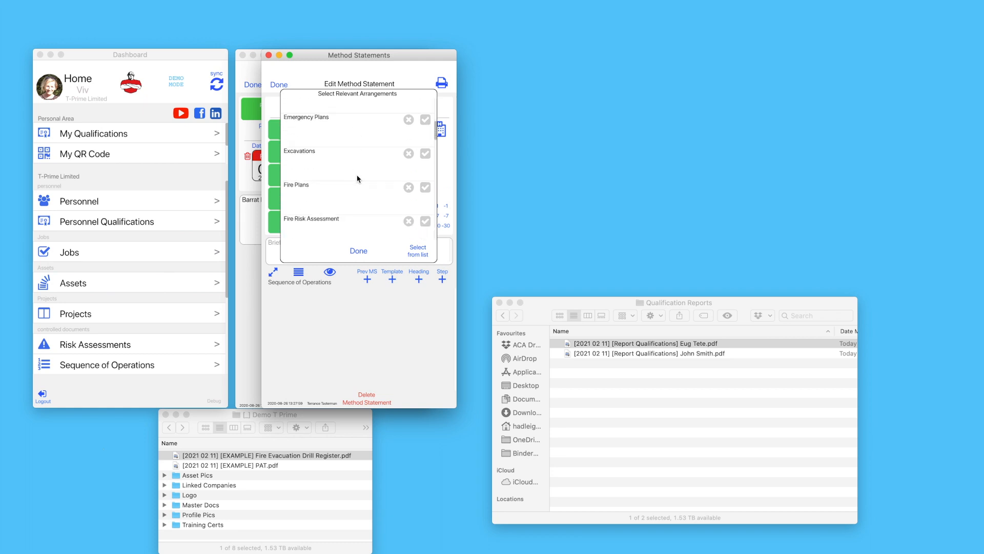
pyautogui.scroll(-10, 357, 179)
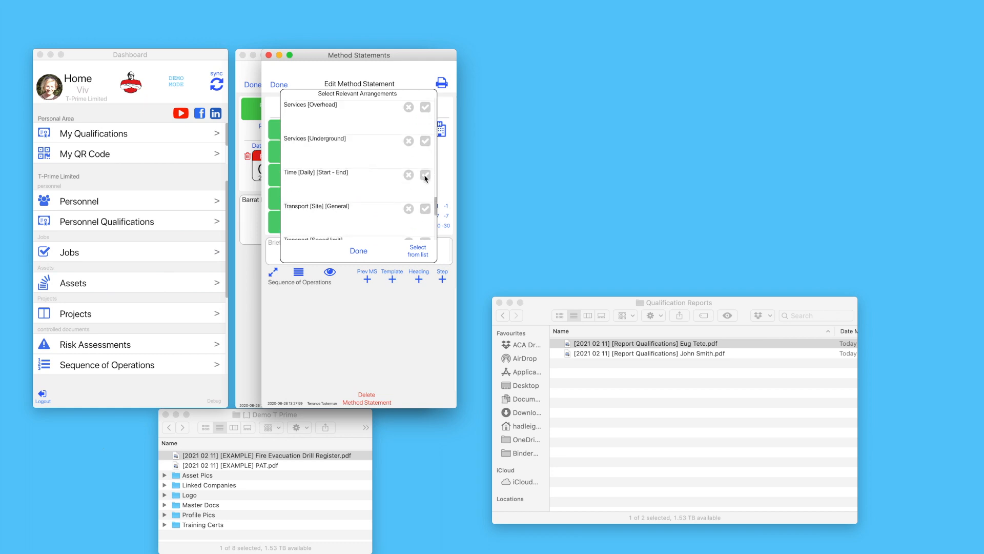
pyautogui.click(424, 175)
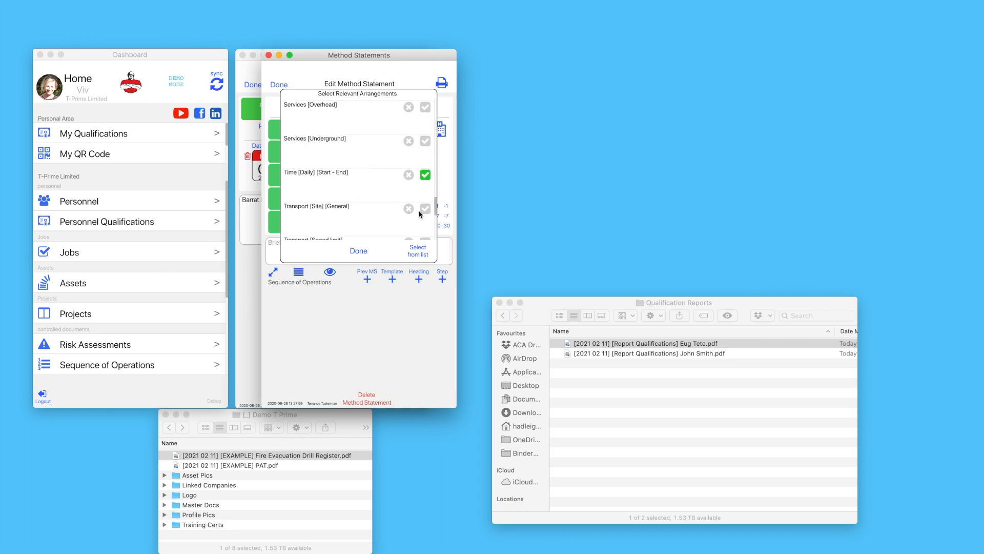
pyautogui.click(361, 253)
# Edit and save the Delivery of Materials note
pyautogui.click(427, 122)
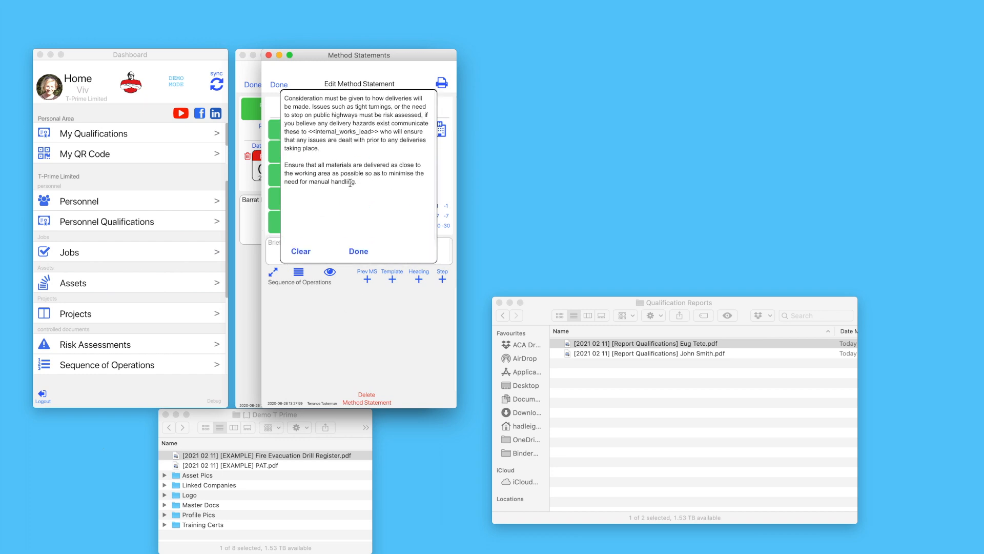
pyautogui.click(362, 185)
pyautogui.press('Return')
pyautogui.press('Return')
pyautogui.write('gh')
pyautogui.press('BackSpace')
pyautogui.press('BackSpace')
pyautogui.press('BackSpace')
pyautogui.press('BackSpace')
pyautogui.click(358, 251)
# Set daily working hours to 07:30–17:30 and the start date to 12 February 2021
pyautogui.click(427, 157)
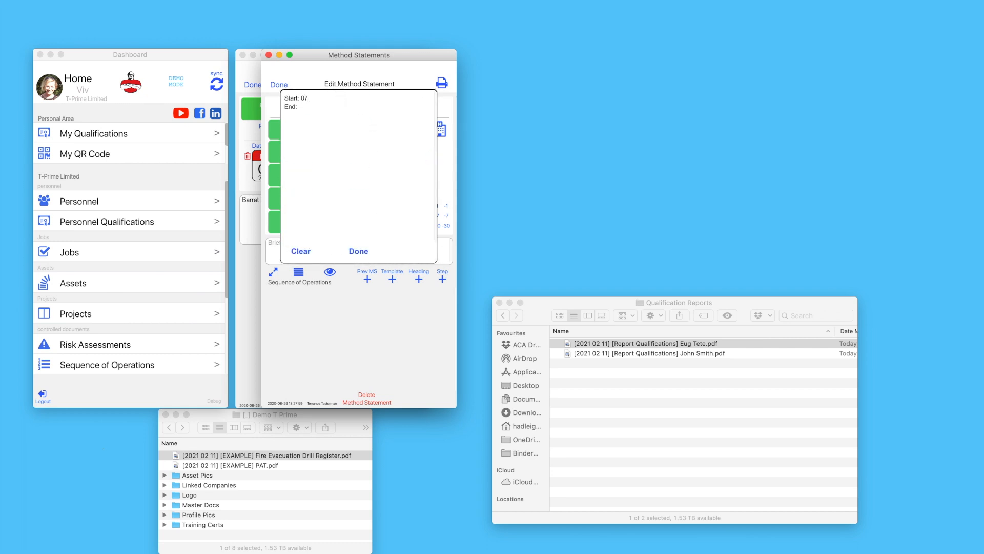
pyautogui.write(':00')
pyautogui.click(362, 251)
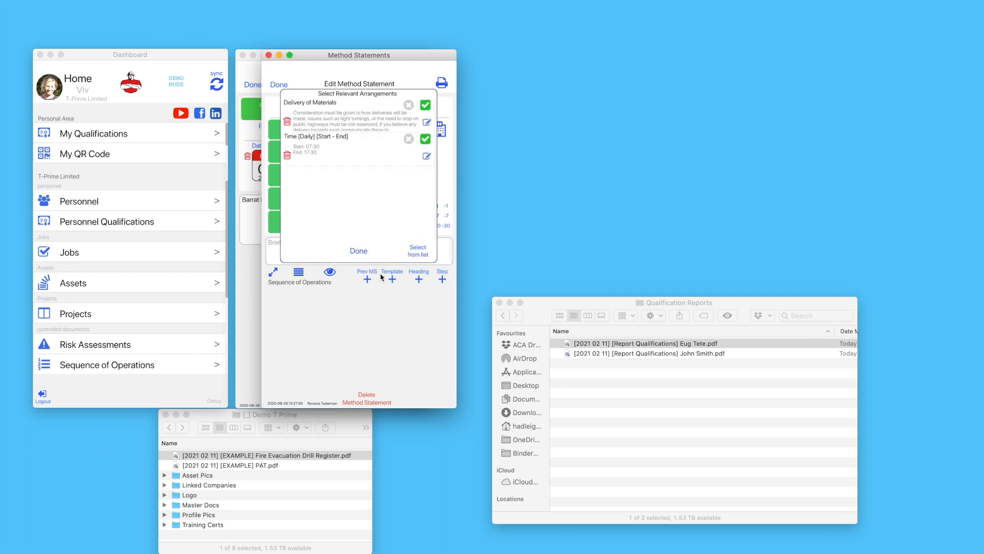
pyautogui.click(366, 251)
pyautogui.click(417, 182)
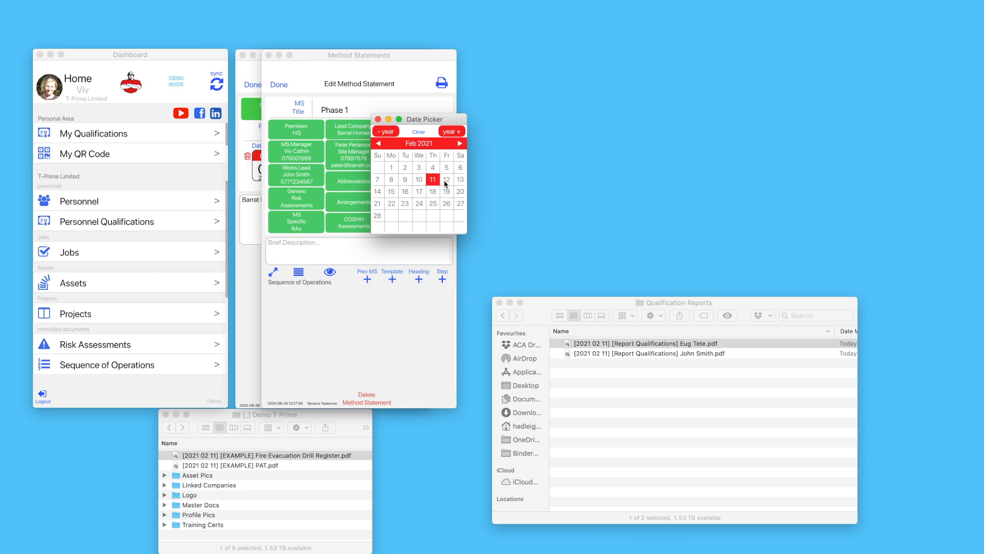
pyautogui.click(446, 179)
# Set end date 25 Feb 2021 and assign Scaffold [Tower], Van, Drill and Mixer [Handheld]
pyautogui.click(421, 223)
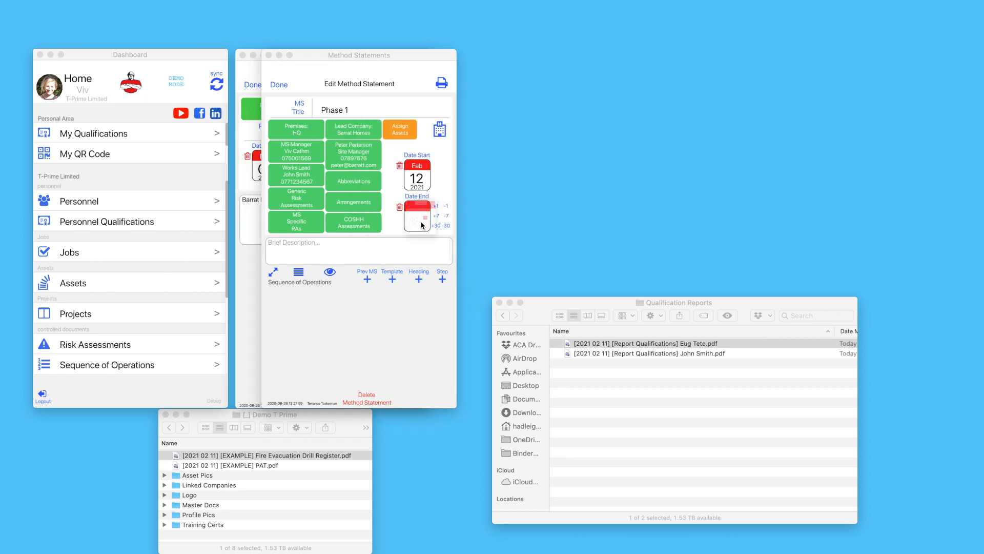
pyautogui.click(434, 246)
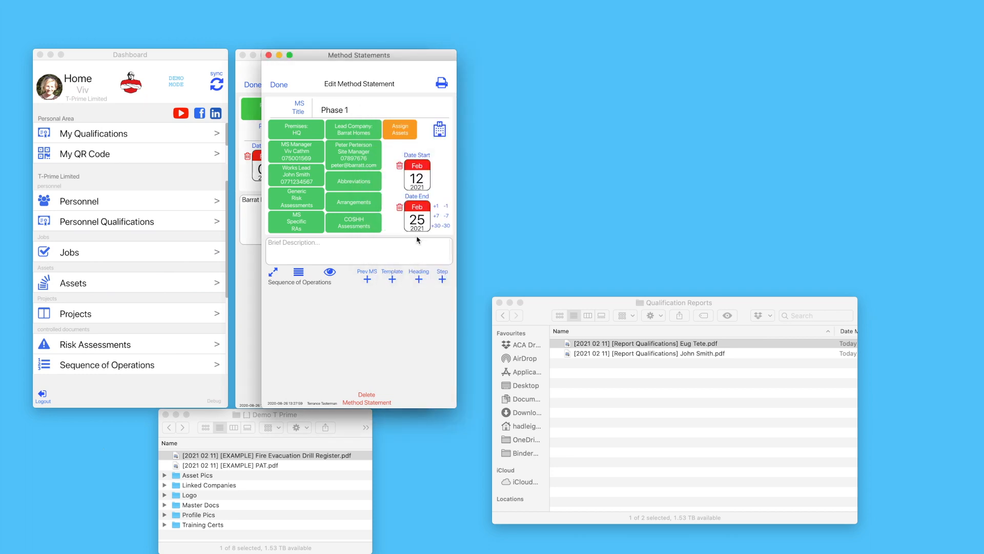
pyautogui.click(400, 131)
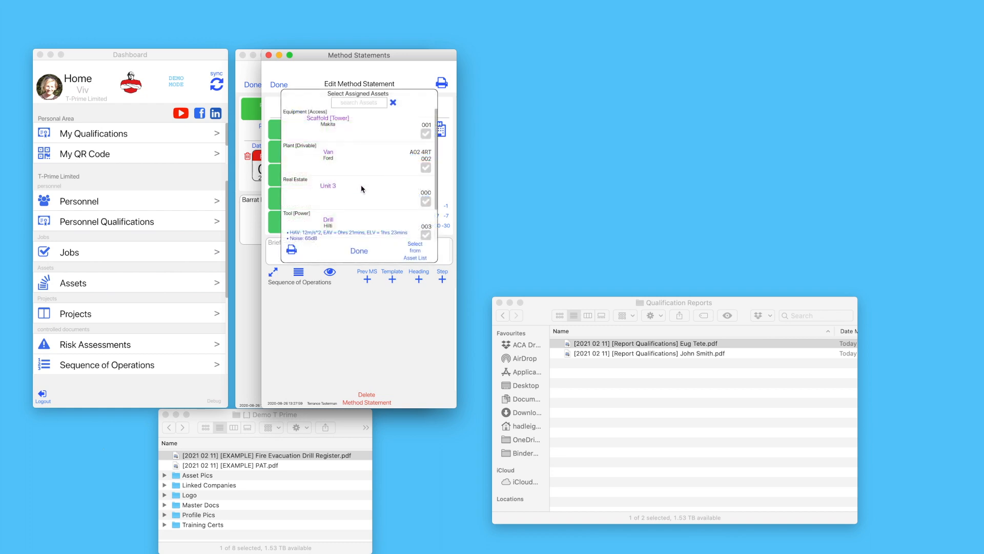
pyautogui.click(425, 134)
pyautogui.click(426, 167)
pyautogui.scroll(-3, 413, 205)
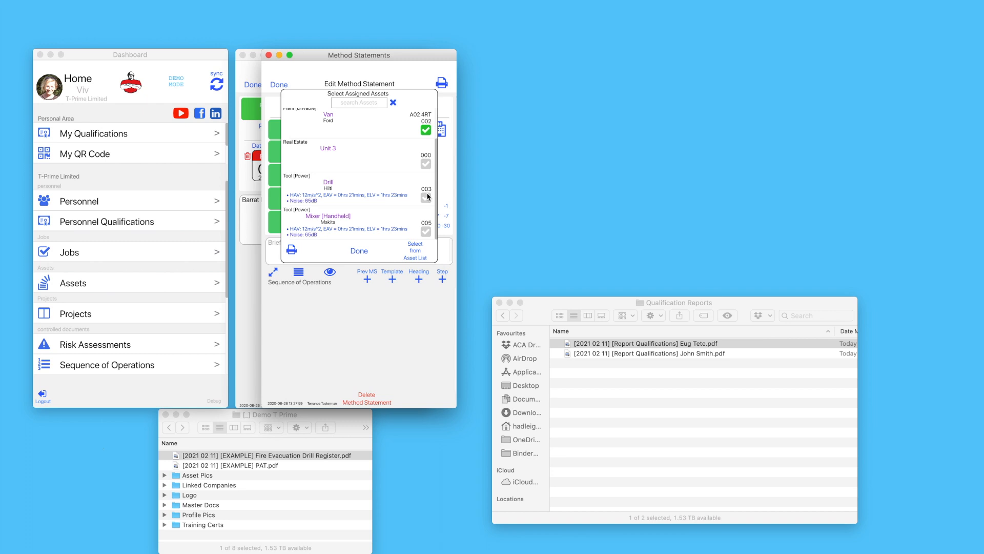
pyautogui.click(426, 197)
pyautogui.click(427, 231)
pyautogui.click(364, 251)
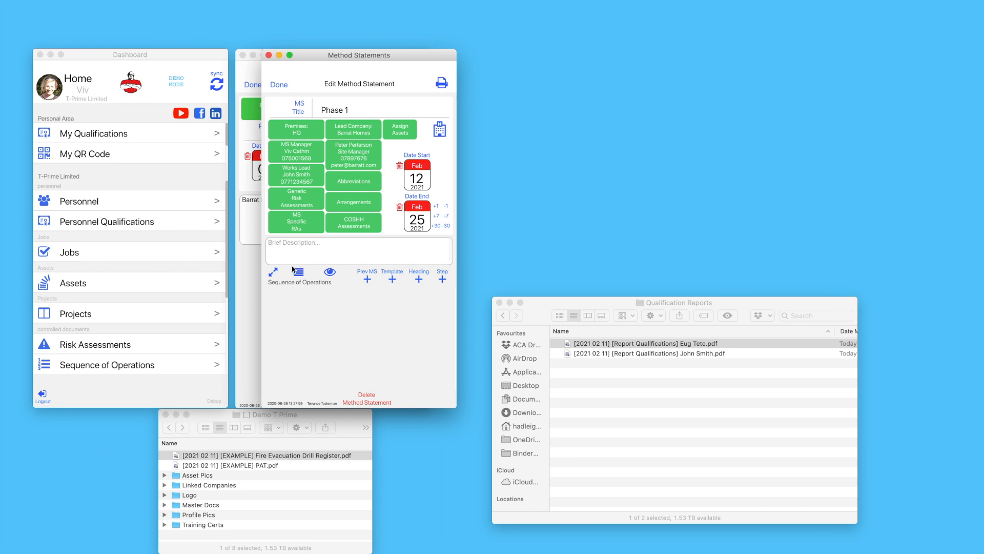
# Add the Entering Site template steps to the expanded sequence of operations
pyautogui.moveTo(455, 405); pyautogui.dragTo(707, 525)
pyautogui.click(273, 275)
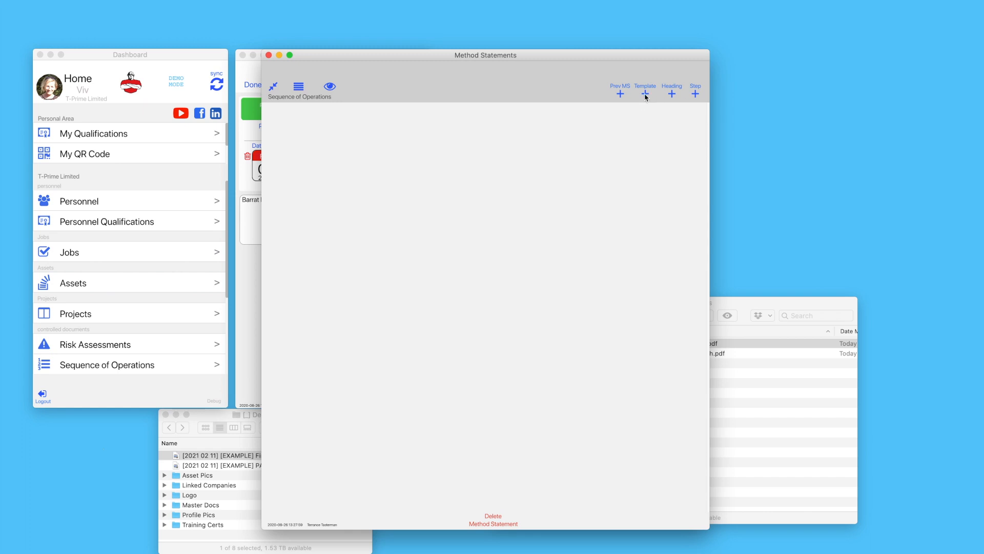
pyautogui.click(646, 94)
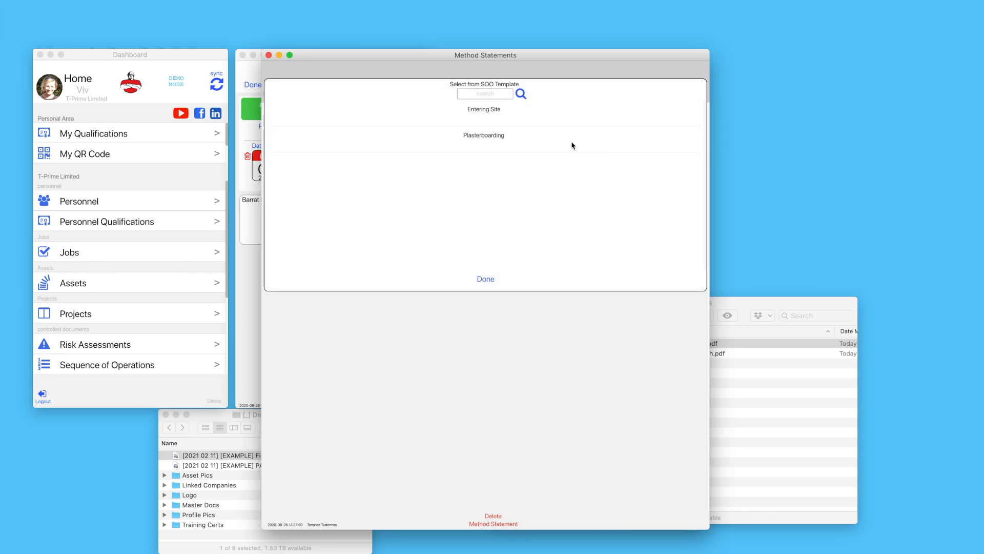
pyautogui.click(485, 114)
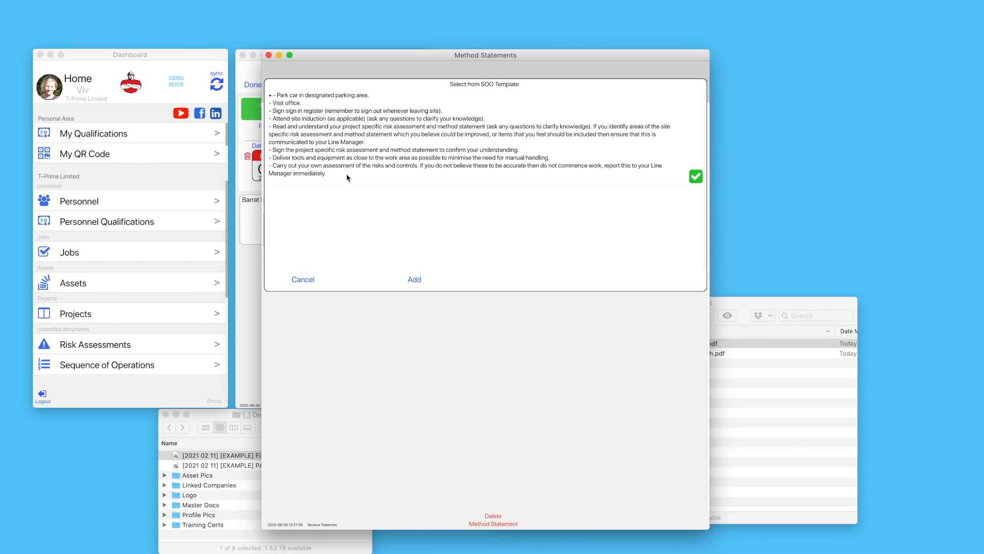
pyautogui.click(415, 279)
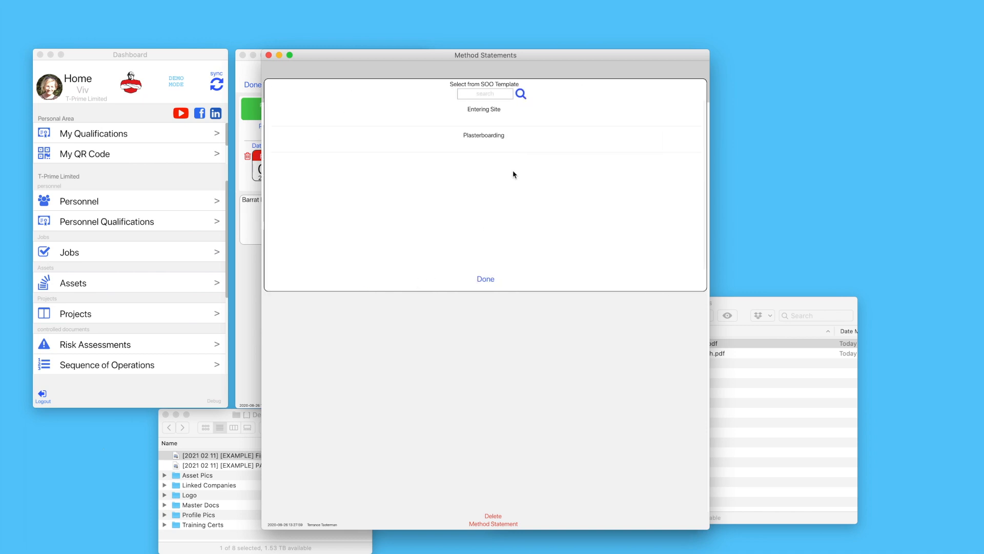
# Add the Plasterboarding template steps, keeping Plywood noggins and Ply cutting included
pyautogui.click(479, 139)
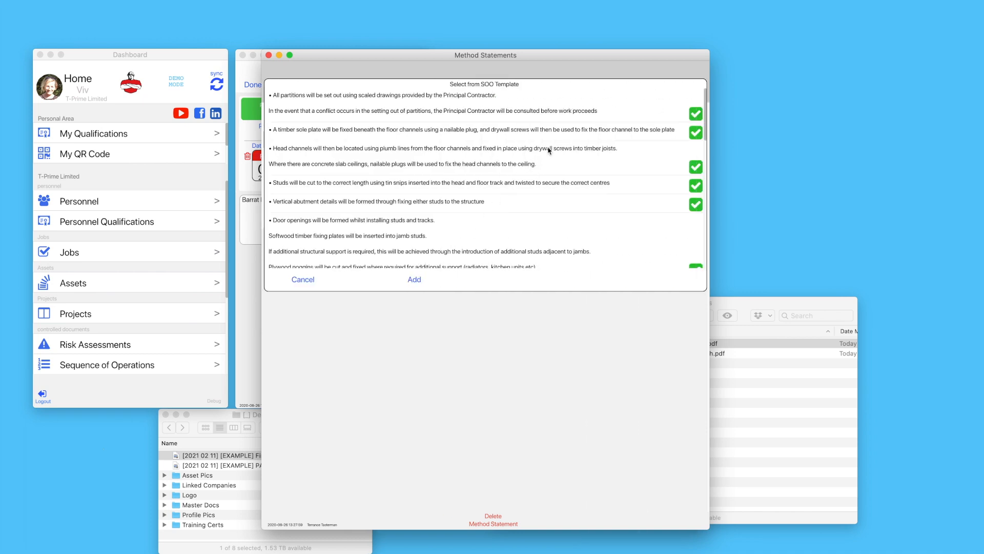
pyautogui.scroll(-4, 553, 137)
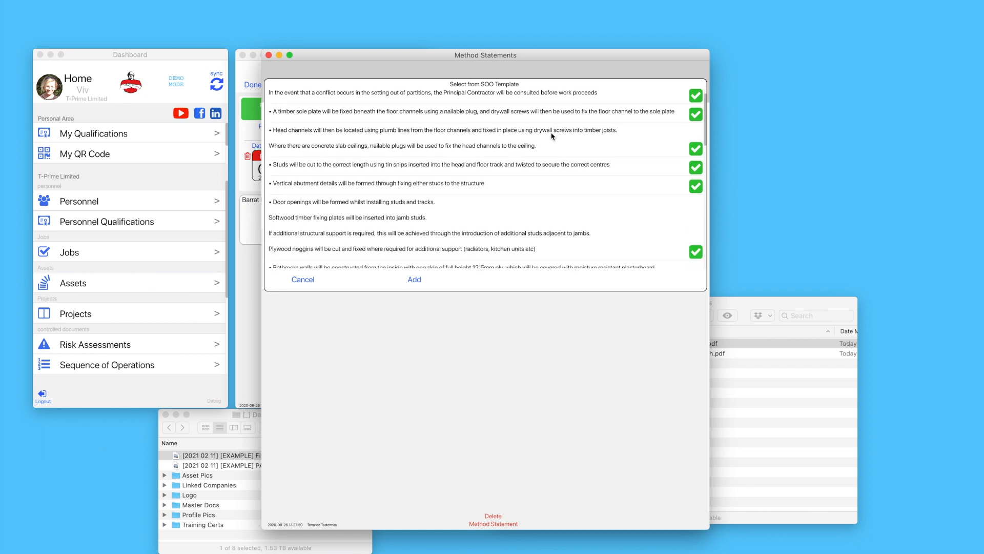
pyautogui.click(695, 180)
pyautogui.click(694, 212)
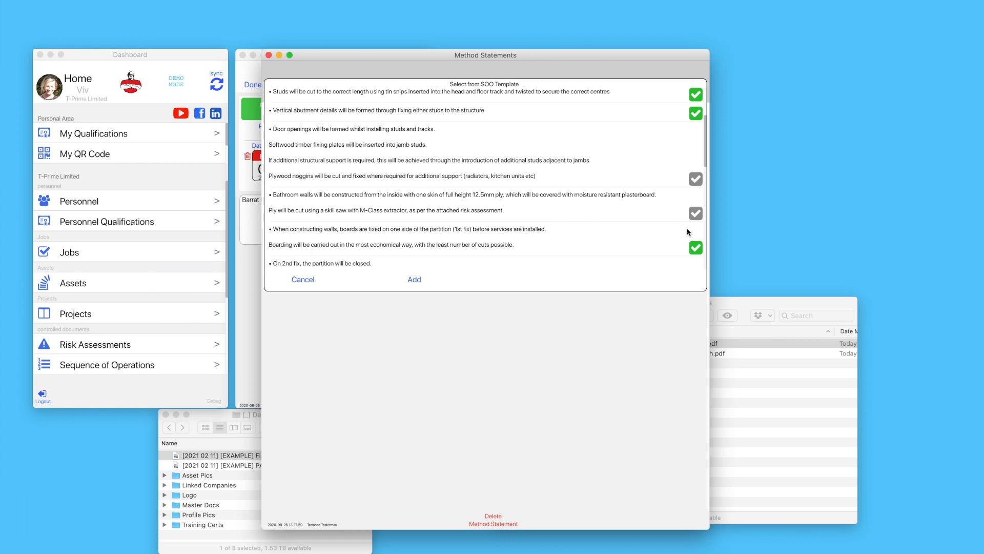
pyautogui.click(696, 218)
pyautogui.click(695, 180)
pyautogui.scroll(-5, 439, 224)
pyautogui.scroll(10, 440, 223)
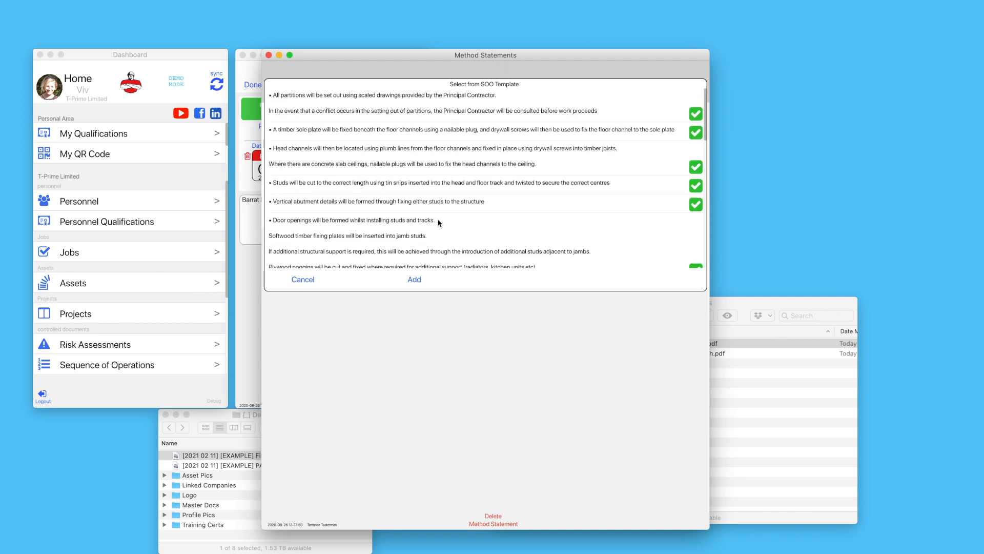
pyautogui.click(413, 280)
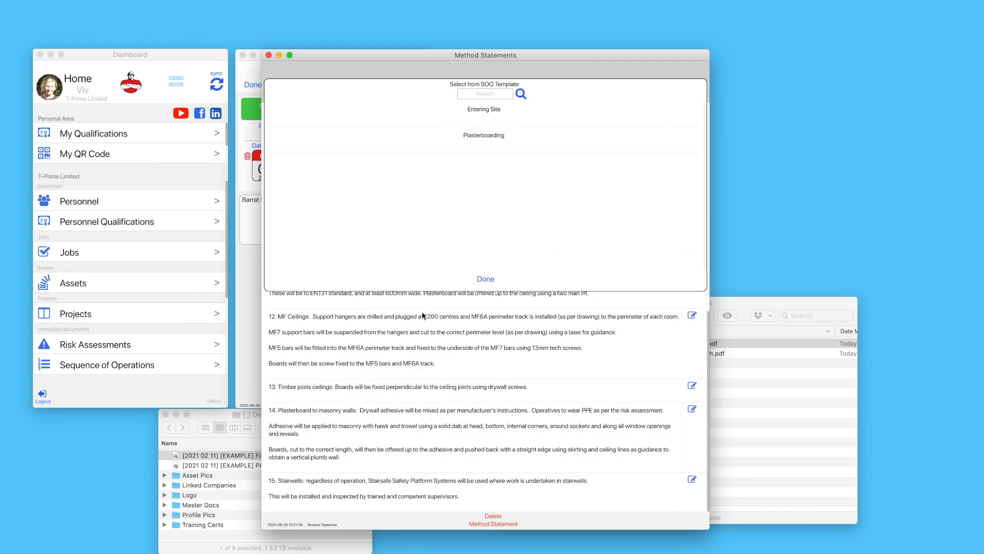
# Close the template picker and review operation step 2 without making changes
pyautogui.click(488, 279)
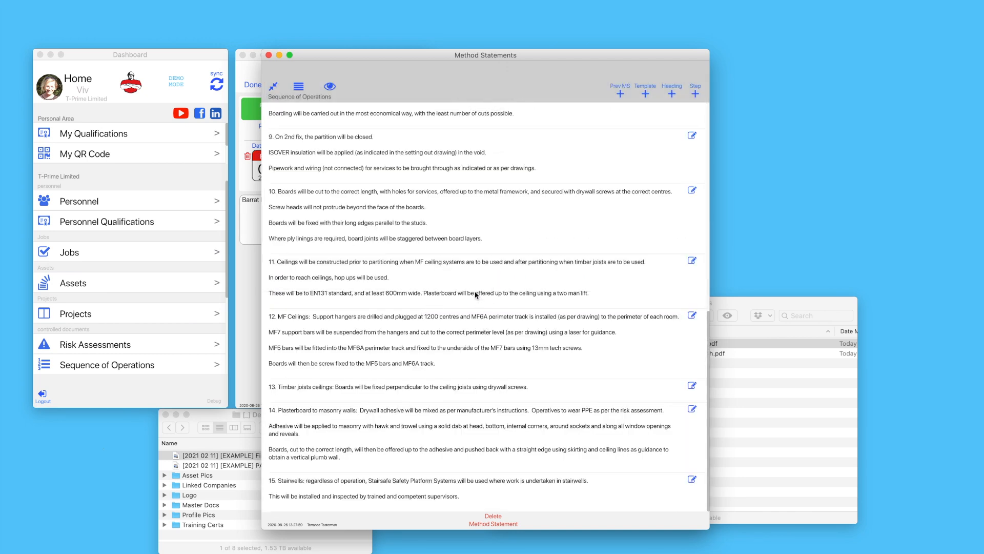
pyautogui.scroll(15, 476, 295)
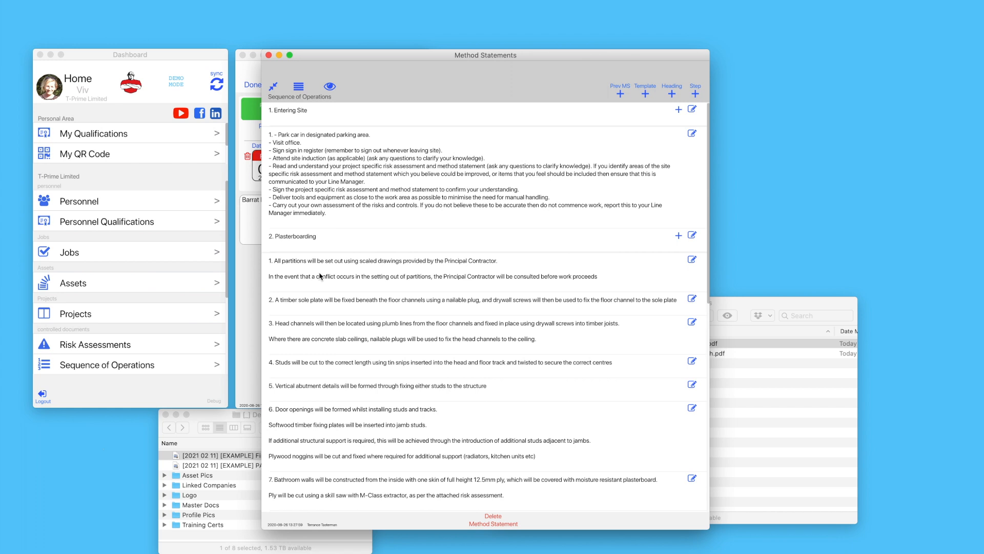
pyautogui.click(691, 300)
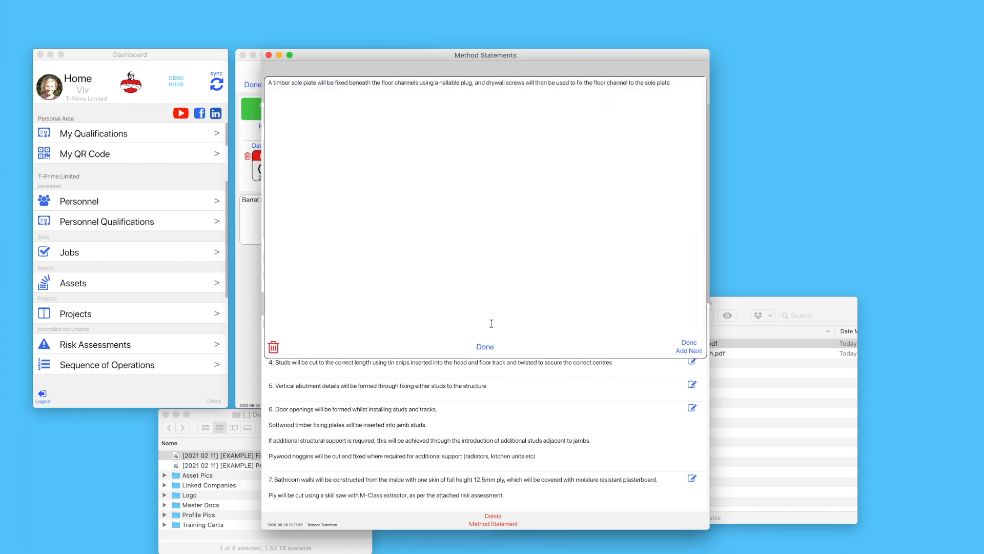
pyautogui.click(485, 349)
# Collapse the Sequence of Operations and export the Phase 1 RAMS PDF pack
pyautogui.click(270, 90)
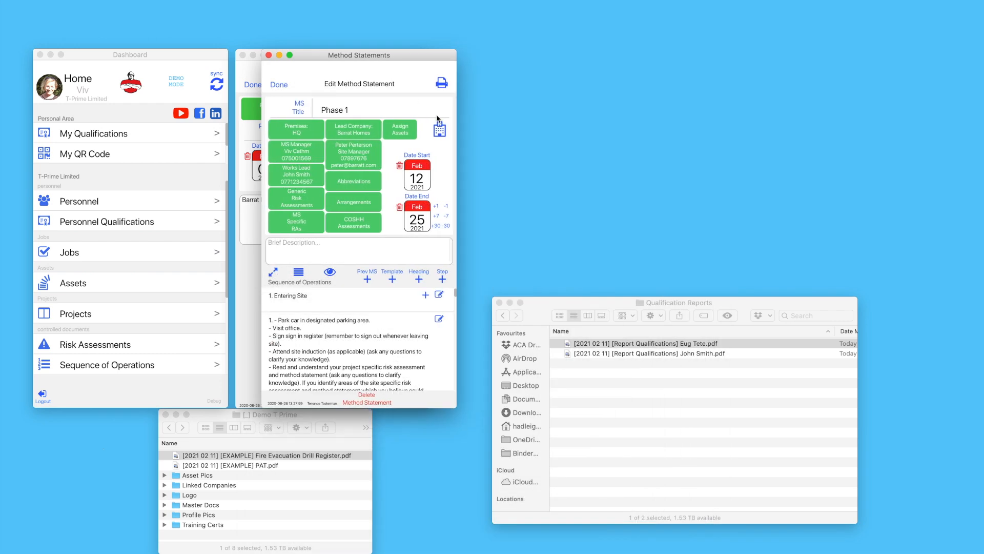
pyautogui.click(440, 90)
# Dismiss the RAMS export and COSHH notices, then open [MS] Phase 1 > Assets and preview the Hilti drill report
pyautogui.click(638, 137)
pyautogui.click(636, 137)
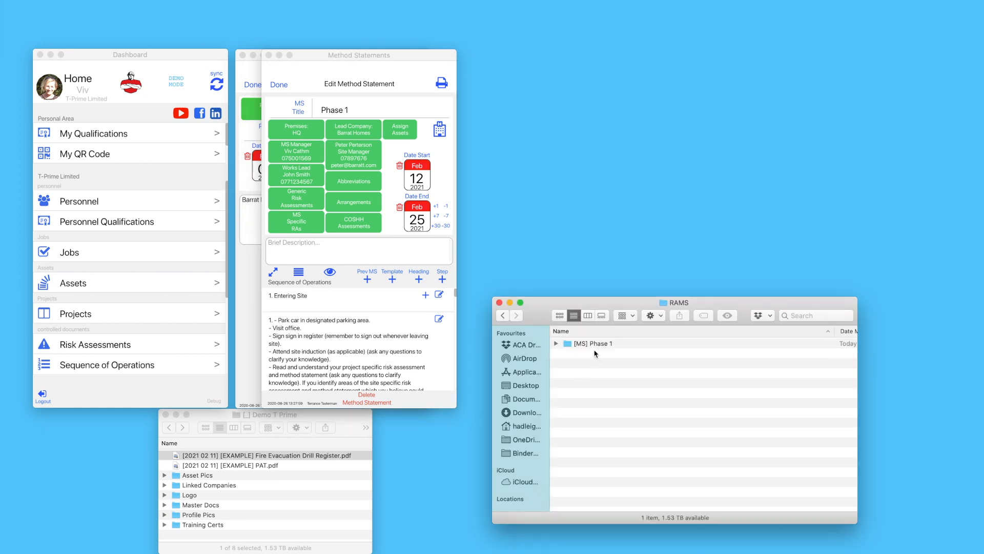
pyautogui.doubleClick(590, 344)
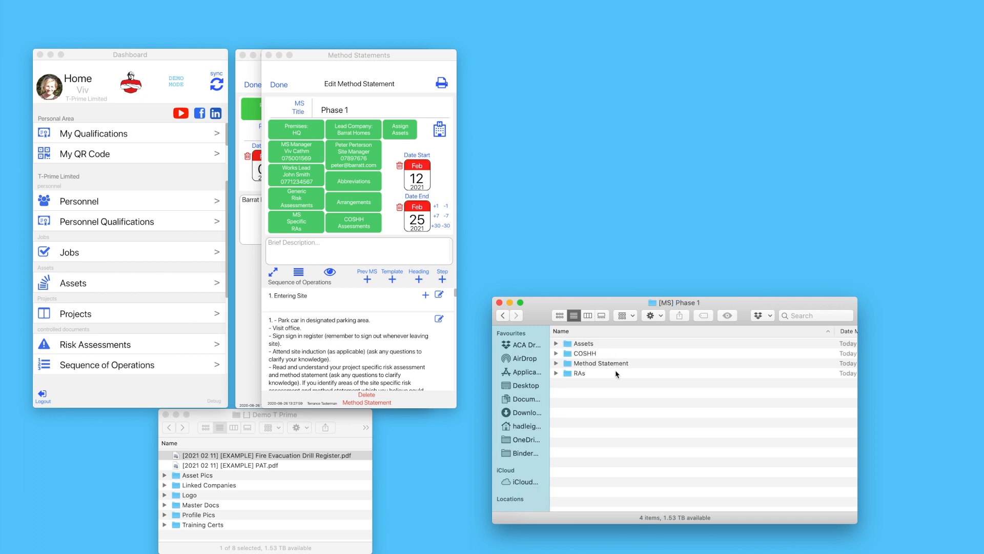
pyautogui.doubleClick(590, 344)
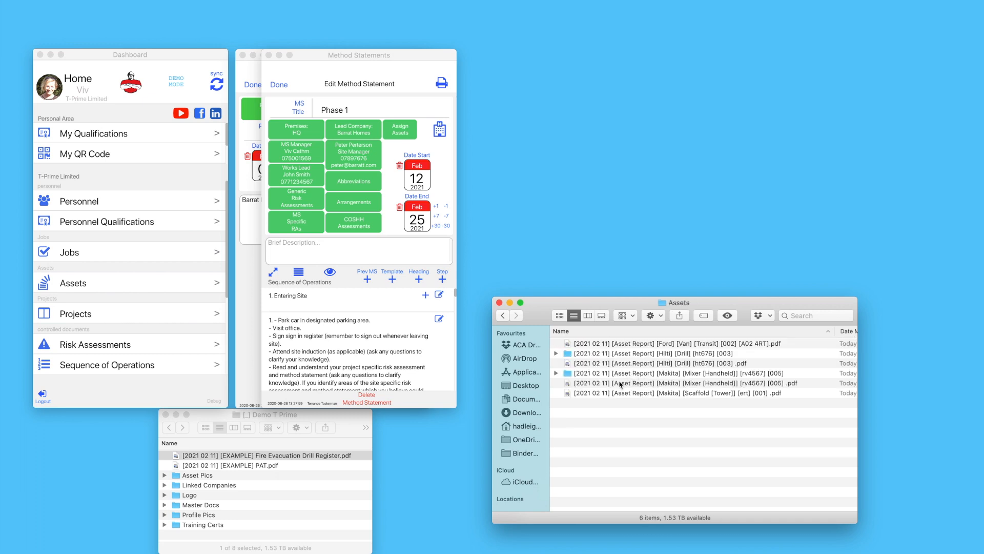
pyautogui.doubleClick(607, 364)
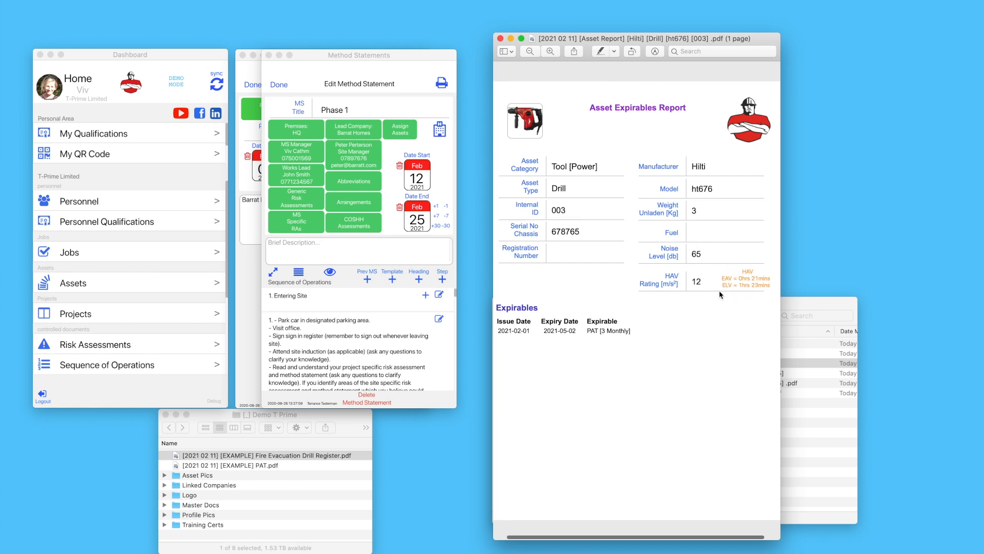
pyautogui.click(500, 39)
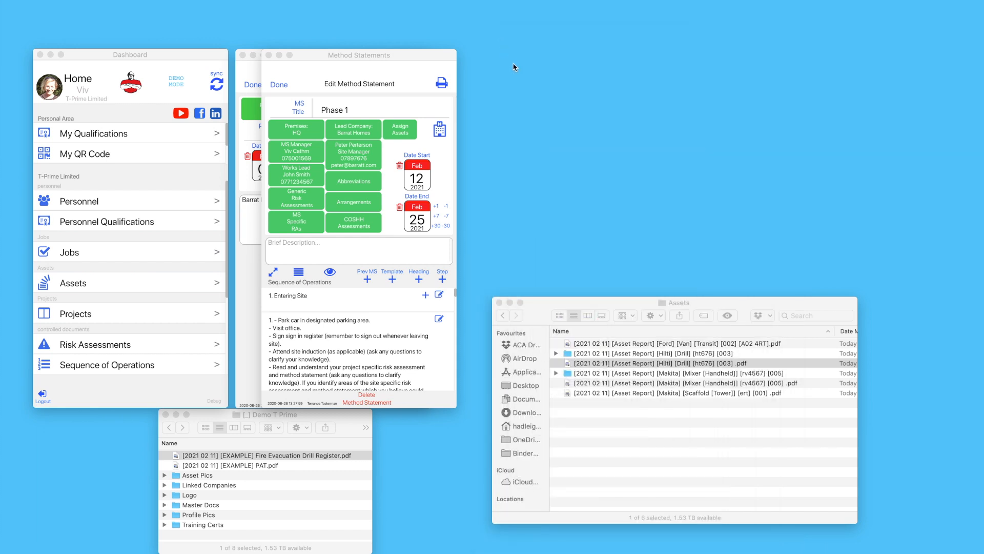
# View the Makita mixer's PAT link file in Safari, minimise Safari, then return to the Phase 1 folder
pyautogui.doubleClick(629, 375)
pyautogui.doubleClick(604, 346)
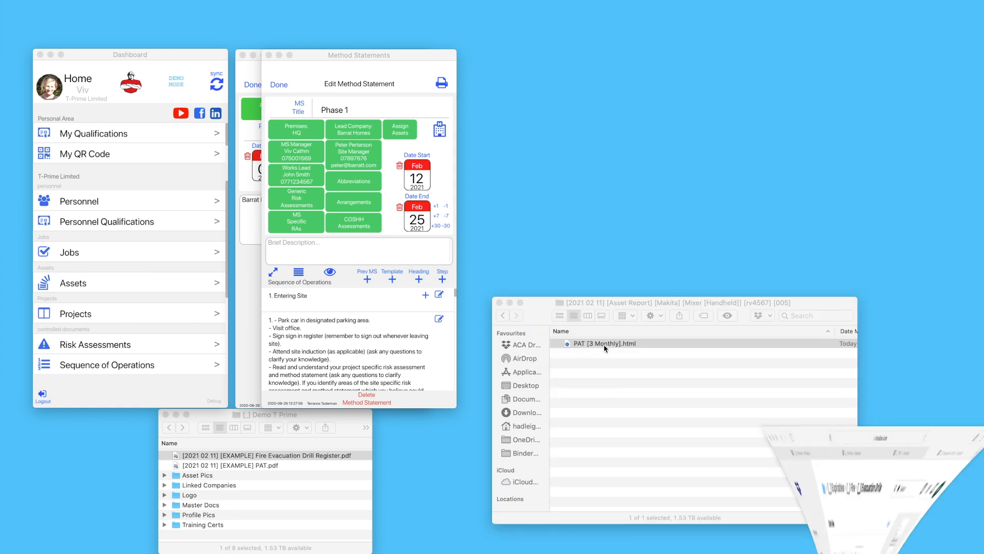
pyautogui.moveTo(743, 20); pyautogui.dragTo(288, 3)
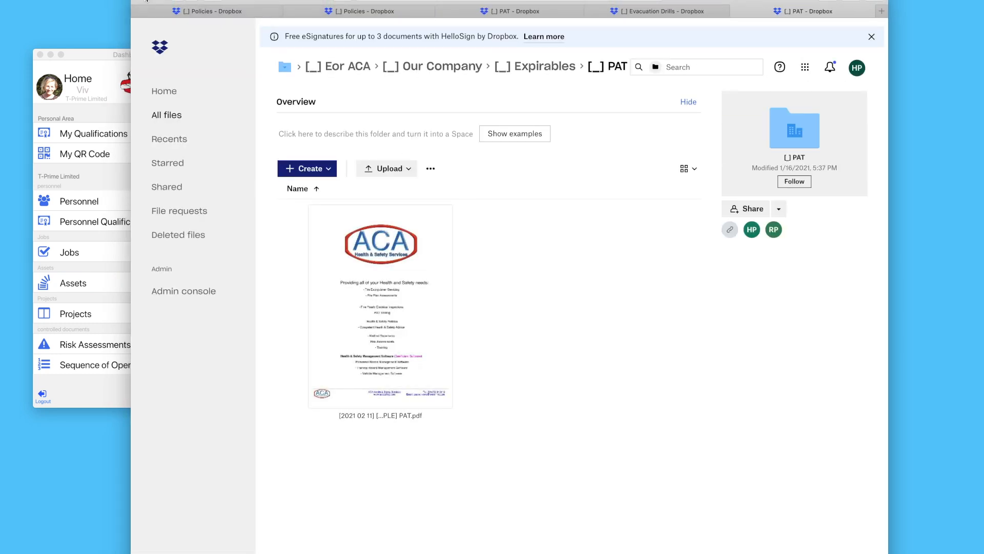
pyautogui.click(152, 1)
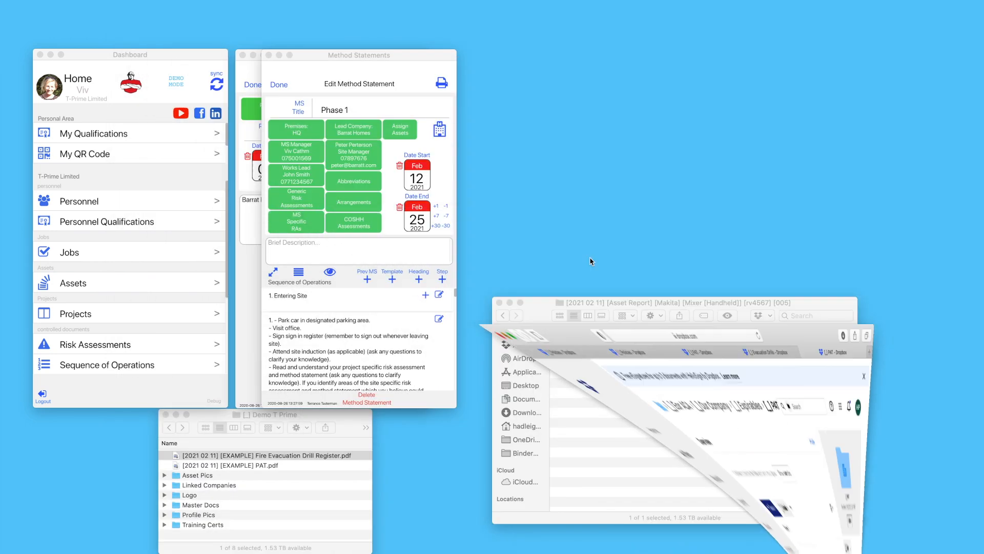
pyautogui.click(503, 316)
pyautogui.click(503, 316)
pyautogui.click(503, 316)
# Preview the Silica Dust COSHH sheet, then return to the Phase 1 folder
pyautogui.doubleClick(586, 357)
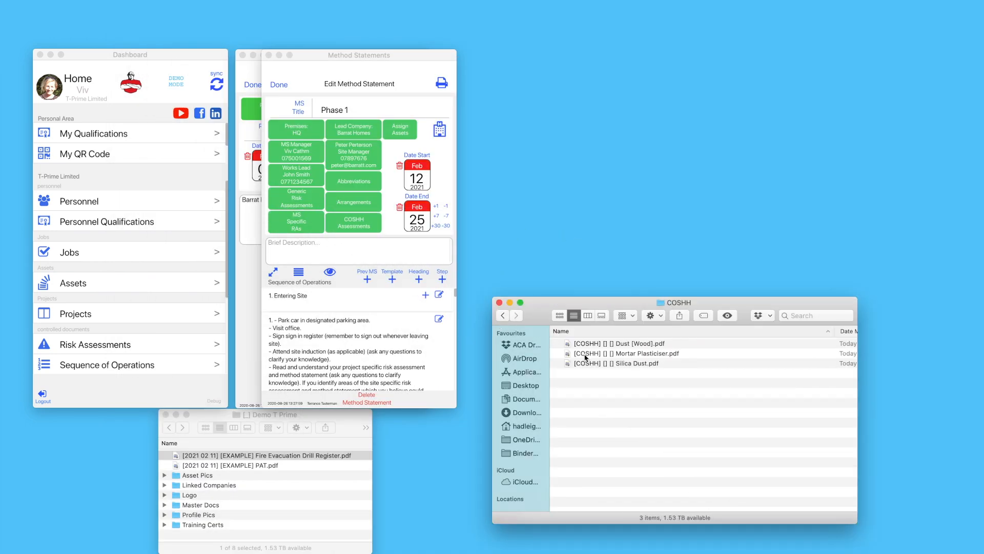
pyautogui.doubleClick(648, 367)
pyautogui.scroll(-10, 616, 205)
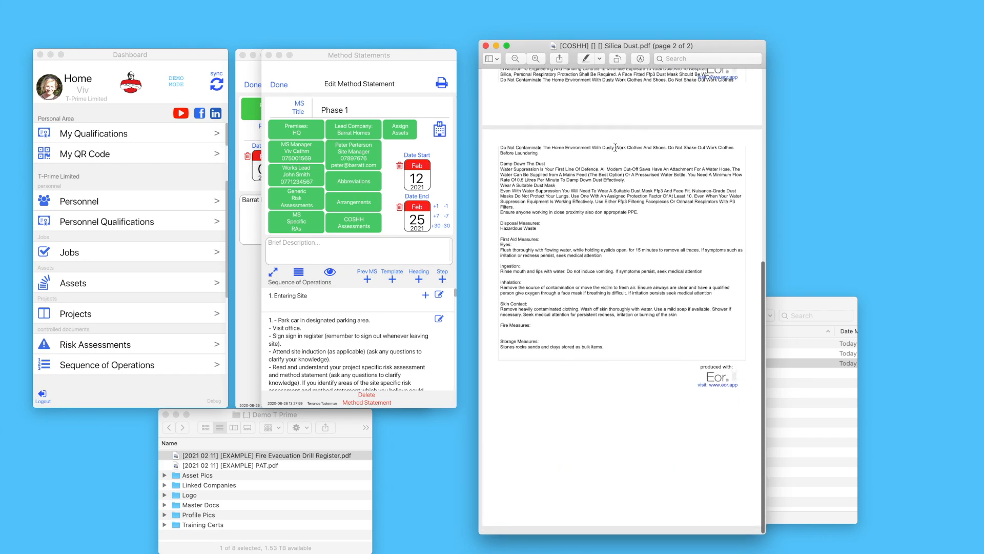
pyautogui.scroll(10, 615, 308)
pyautogui.press('super+w')
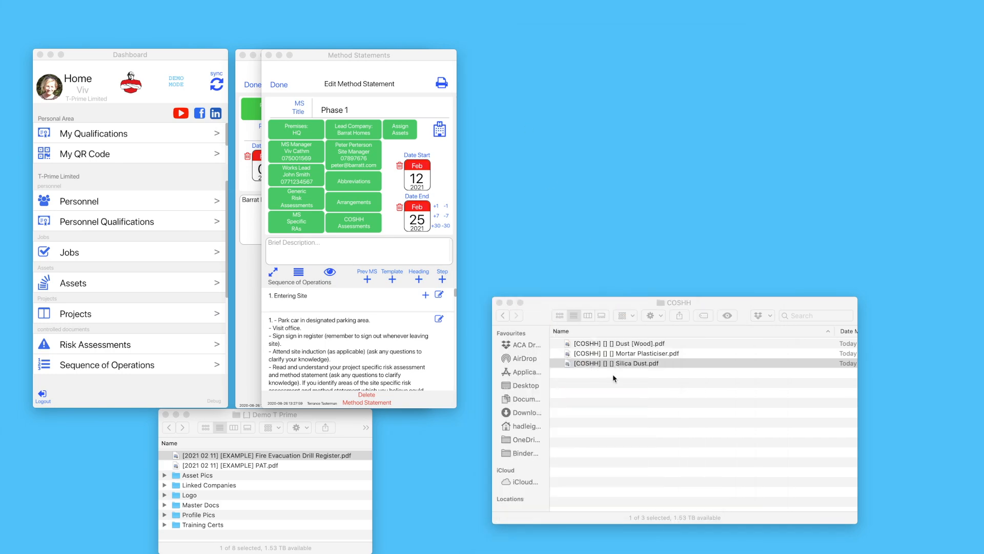
pyautogui.click(503, 315)
# Preview the Drylining Plasterboarding risk assessment in RAs > Risk Assessments
pyautogui.doubleClick(610, 373)
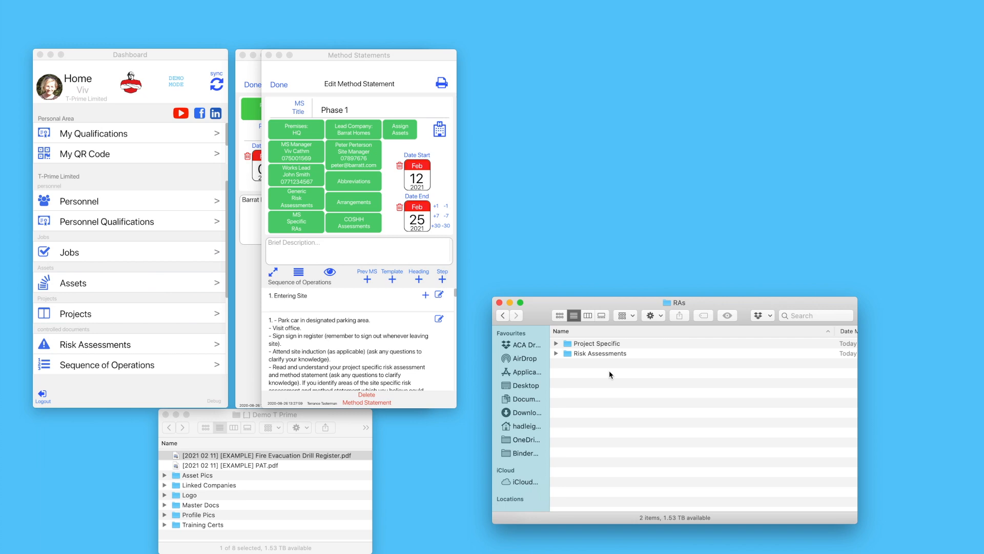
pyautogui.doubleClick(610, 355)
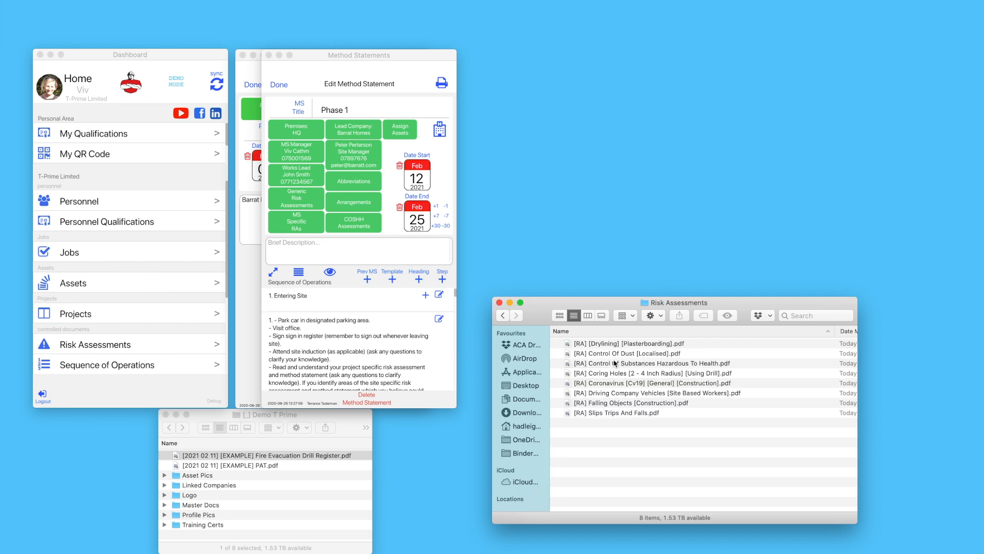
pyautogui.doubleClick(636, 344)
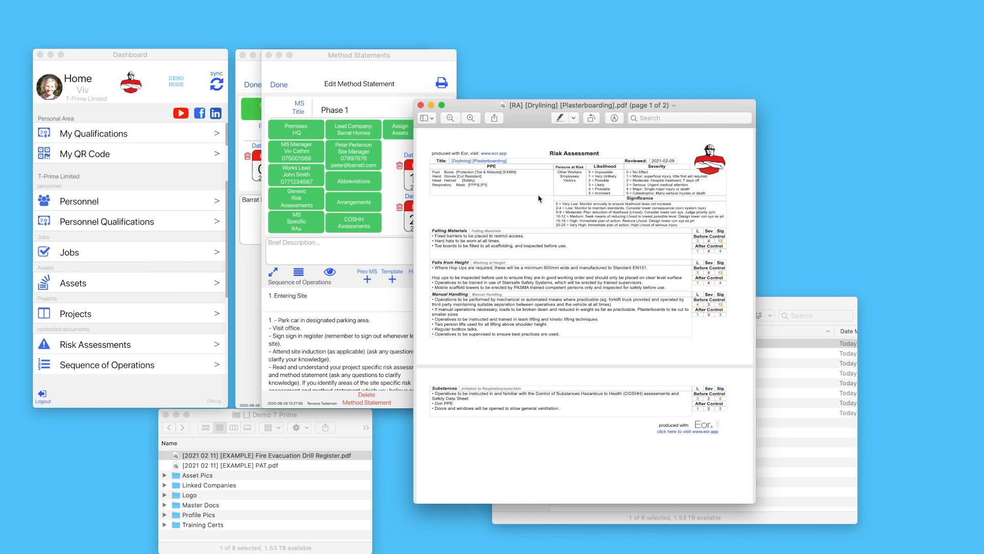
pyautogui.scroll(-3, 537, 200)
pyautogui.scroll(3, 533, 205)
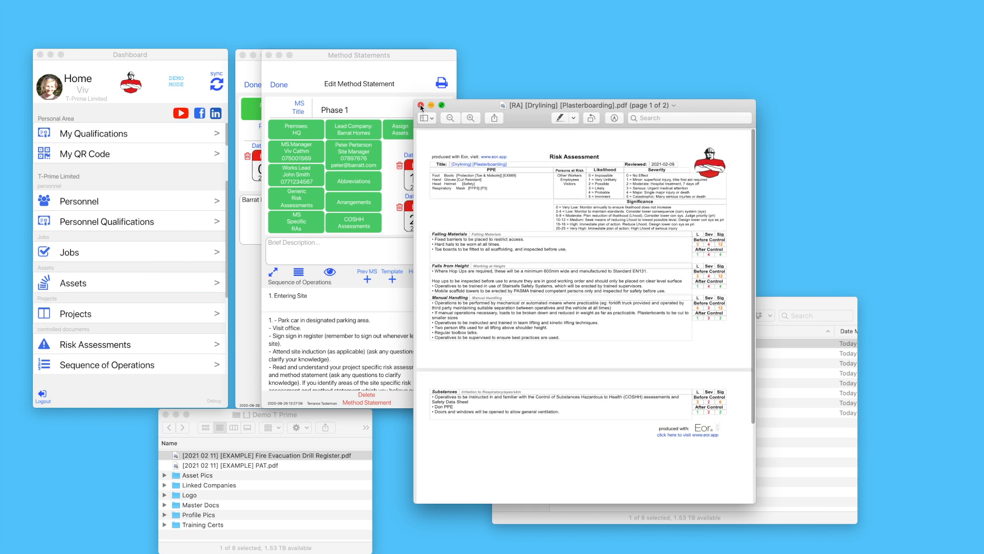
pyautogui.click(420, 105)
# Go back to the Phase 1 folder and open its Method Statement folder
pyautogui.click(503, 315)
pyautogui.click(503, 315)
pyautogui.doubleClick(585, 365)
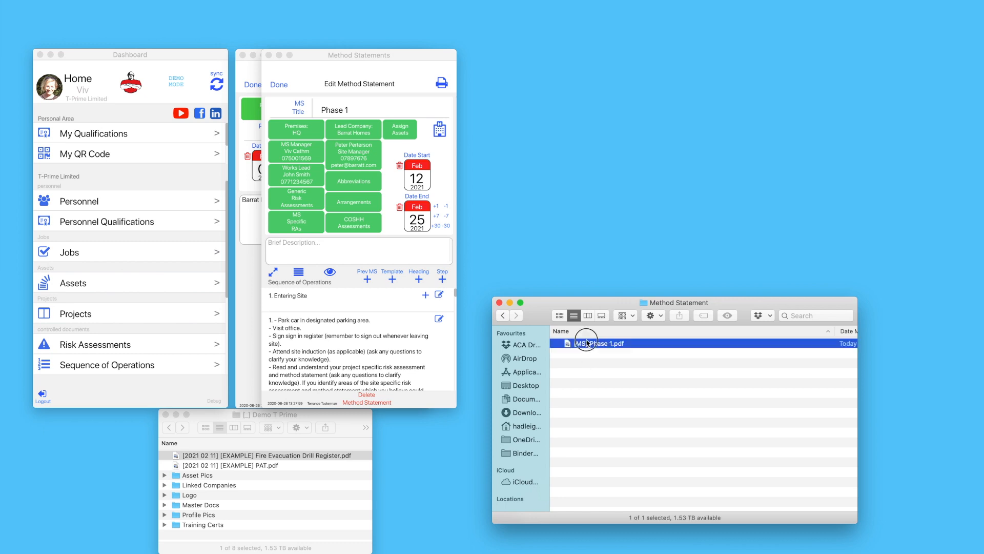
pyautogui.doubleClick(589, 343)
pyautogui.scroll(-3, 634, 178)
pyautogui.scroll(-5, 634, 178)
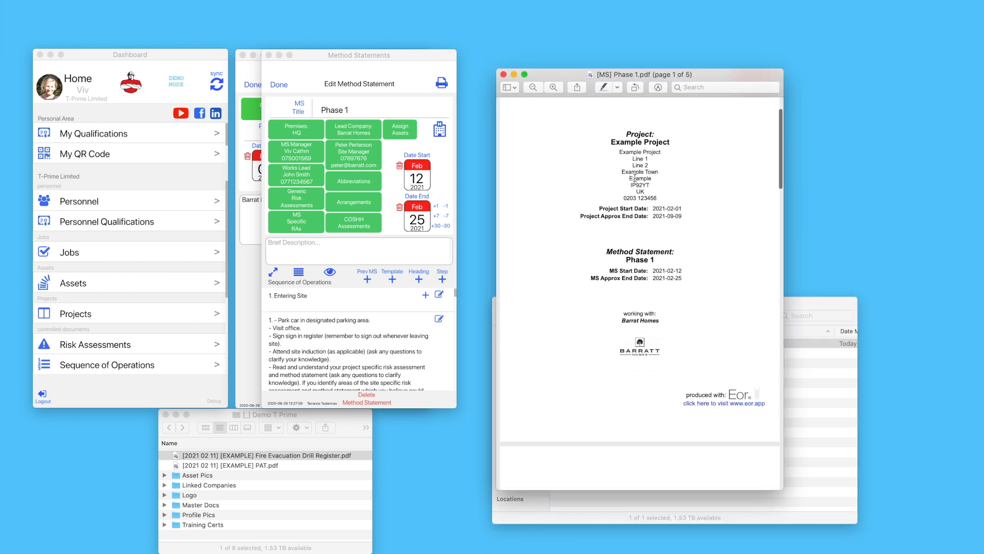
pyautogui.scroll(-10, 634, 179)
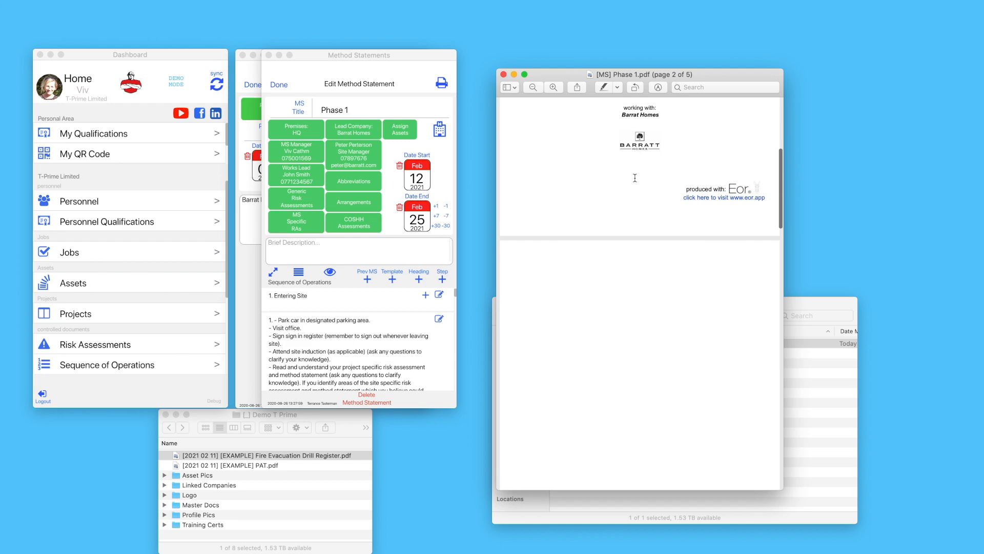
pyautogui.scroll(-10, 634, 178)
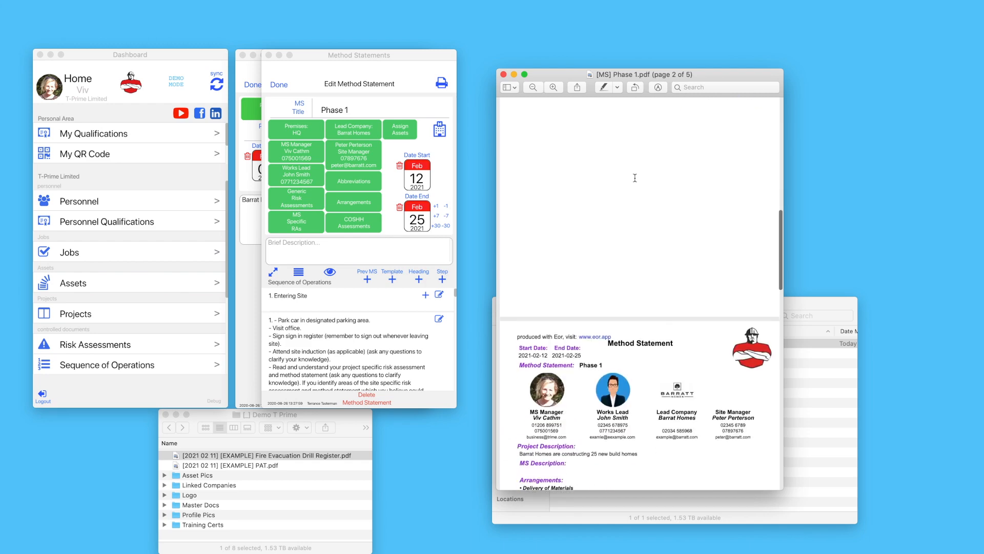
pyautogui.scroll(-10, 634, 178)
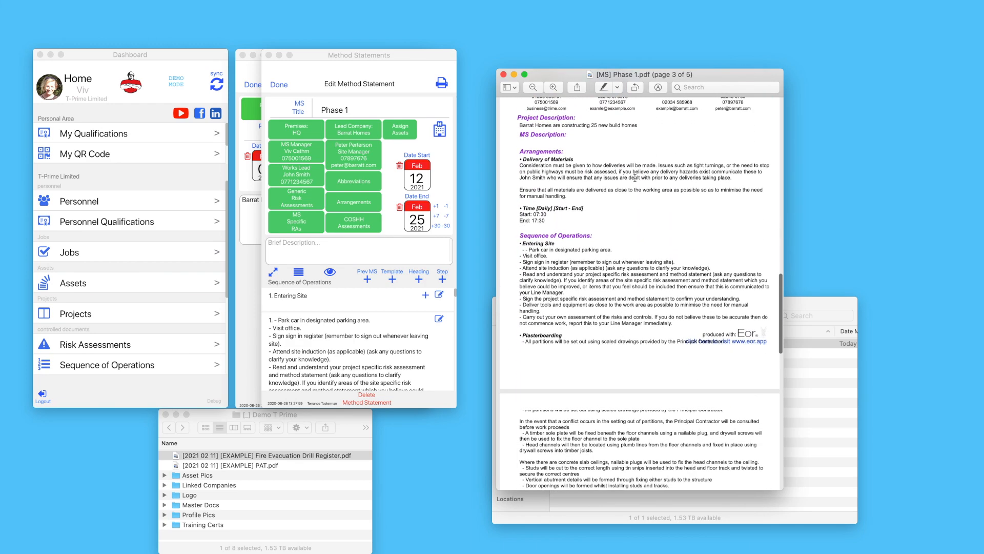
pyautogui.scroll(-5, 635, 178)
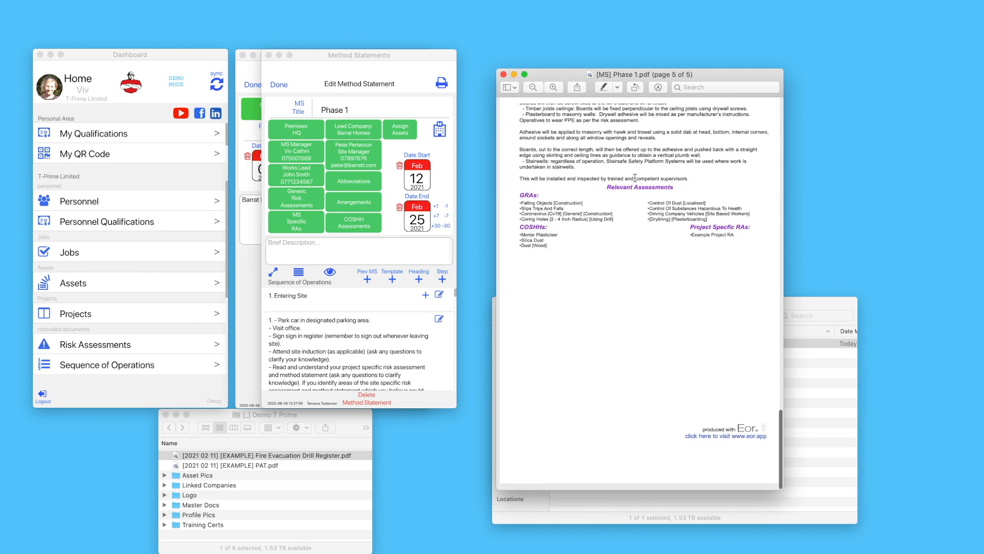
pyautogui.click(512, 75)
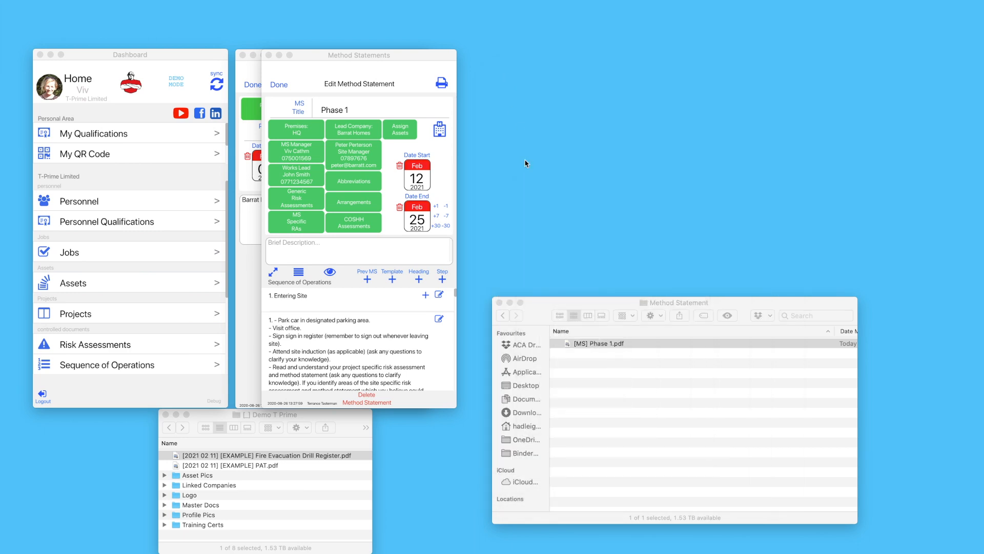
# Finish editing the Phase 1 method statement and close the Projects window
pyautogui.click(276, 87)
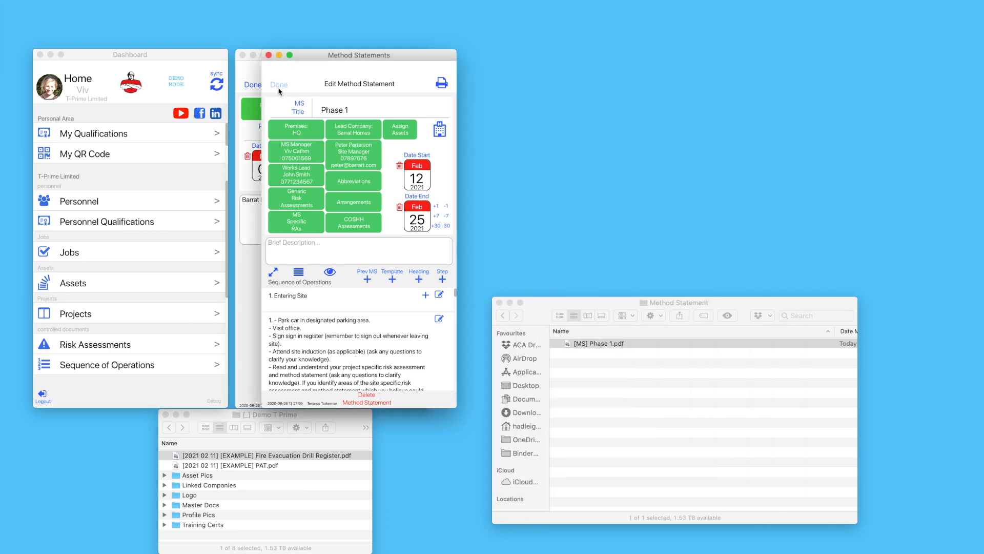
pyautogui.click(259, 85)
pyautogui.click(259, 85)
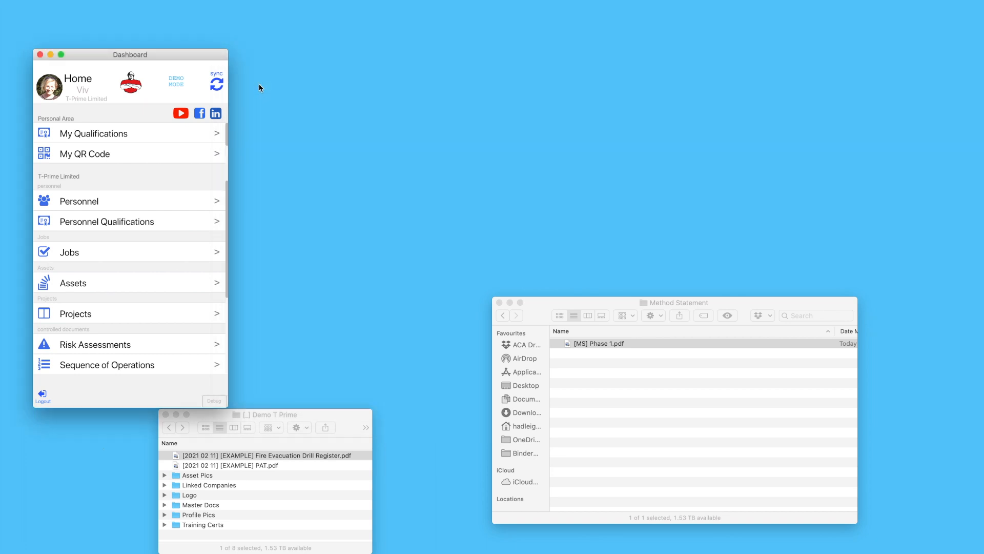